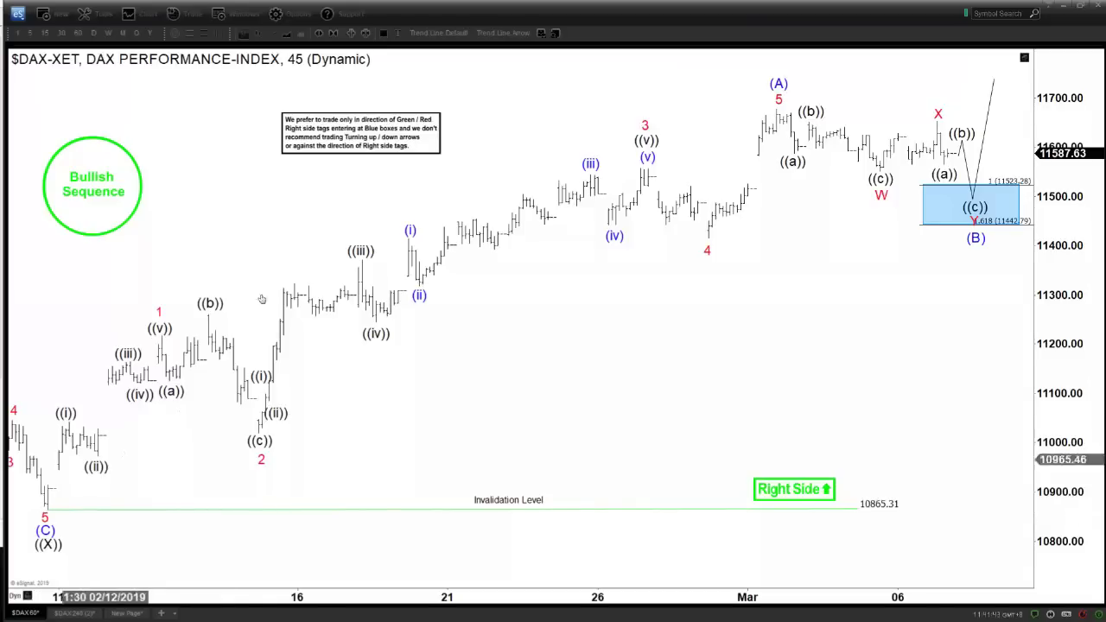
Sketch a trend line arrow from the ((X)) low up to the wave (A) peak
{"action": "left_click", "coordinate": [502, 36]}
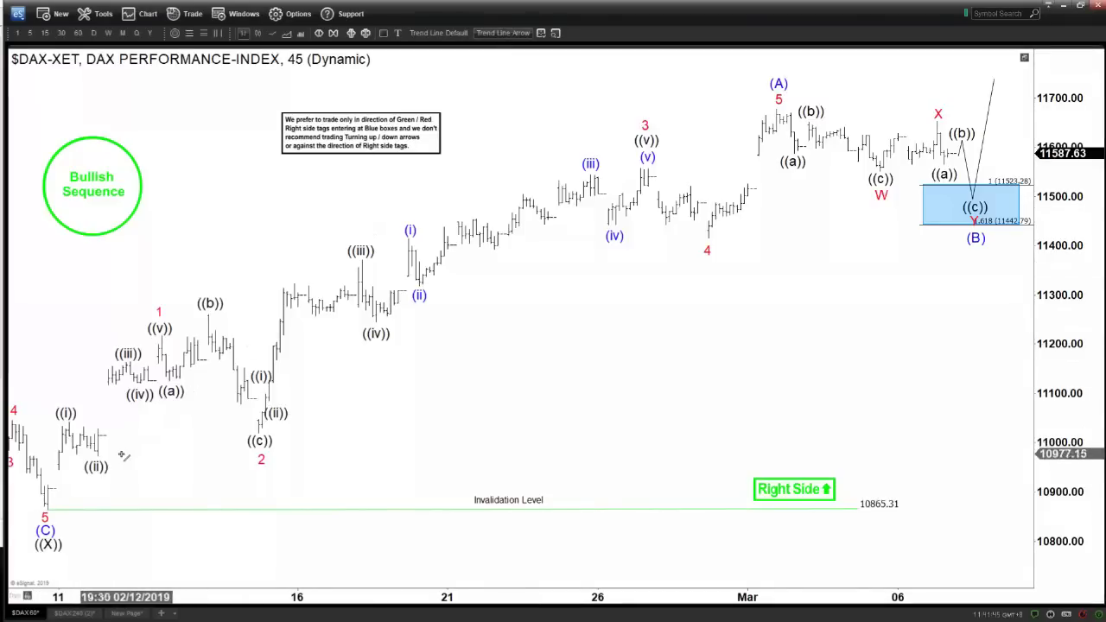
{"action": "left_click", "coordinate": [45, 507]}
{"action": "key", "text": "Escape"}
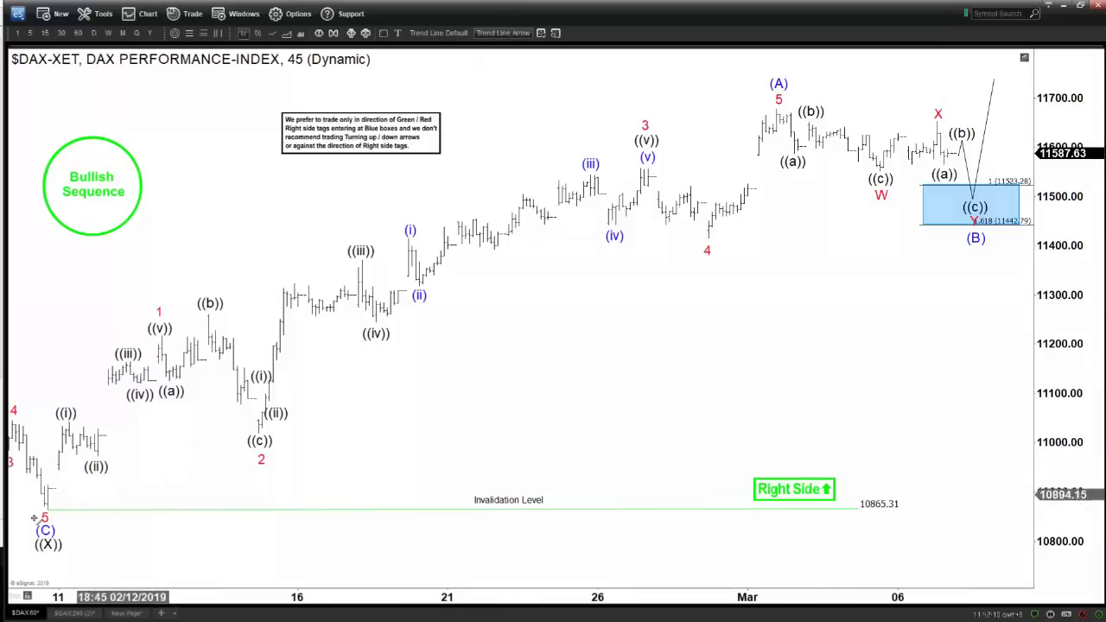
{"action": "mouse_move", "coordinate": [45, 504]}
{"action": "left_mouse_down"}
{"action": "mouse_move", "coordinate": [726, 155]}
{"action": "mouse_move", "coordinate": [798, 102]}
{"action": "left_mouse_up"}
{"action": "key", "text": "Escape"}
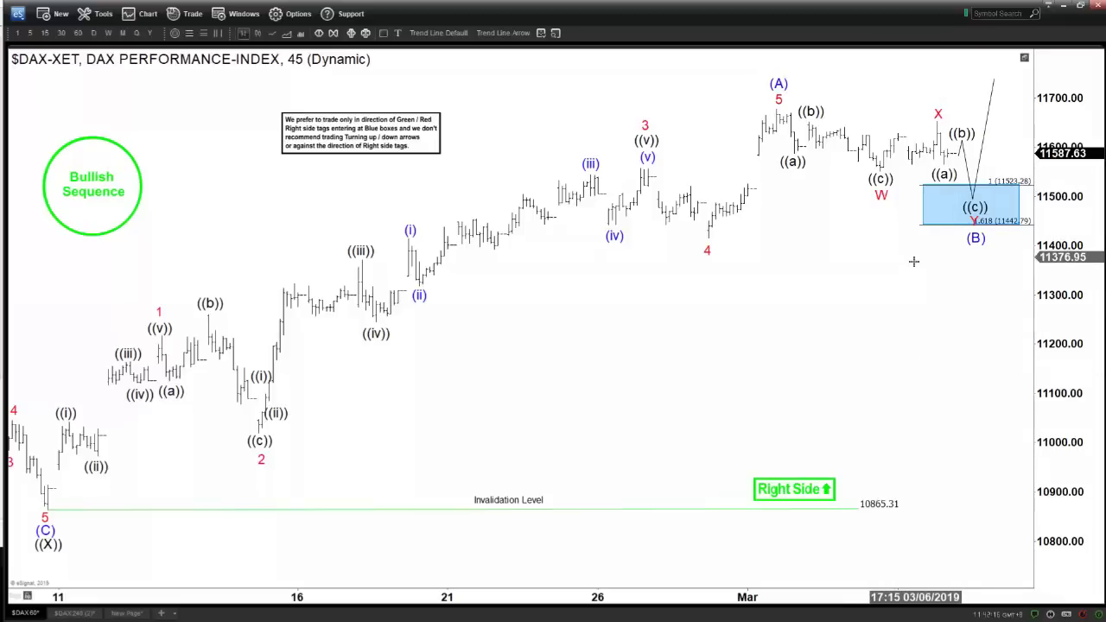
Draw connected trend line arrows from the (A) peak through ((a)), ((b)) and ((c)) to the X high
{"action": "left_click_drag", "start_coordinate": [904, 273], "coordinate": [889, 275]}
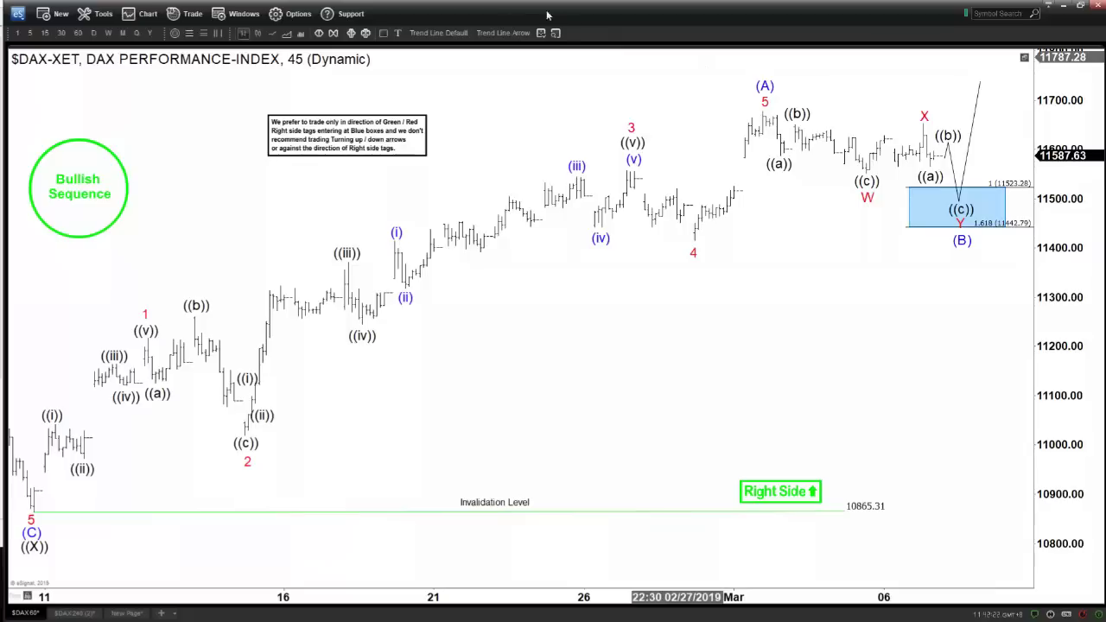
{"action": "left_click", "coordinate": [500, 33]}
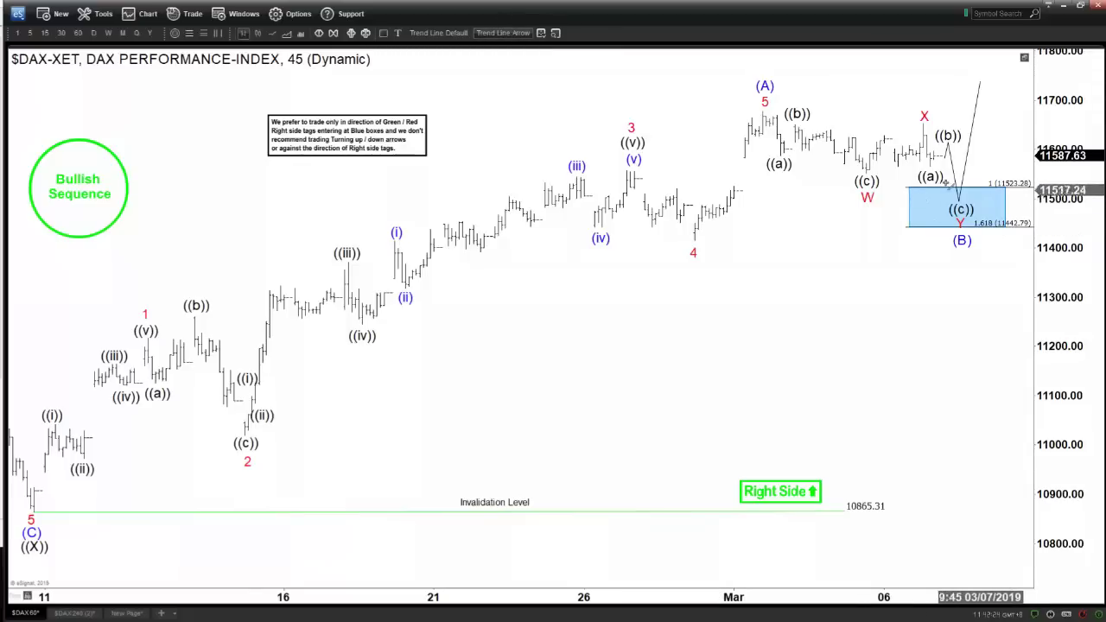
{"action": "mouse_move", "coordinate": [974, 128]}
{"action": "left_mouse_down"}
{"action": "mouse_move", "coordinate": [985, 52]}
{"action": "mouse_move", "coordinate": [979, 150]}
{"action": "left_mouse_up"}
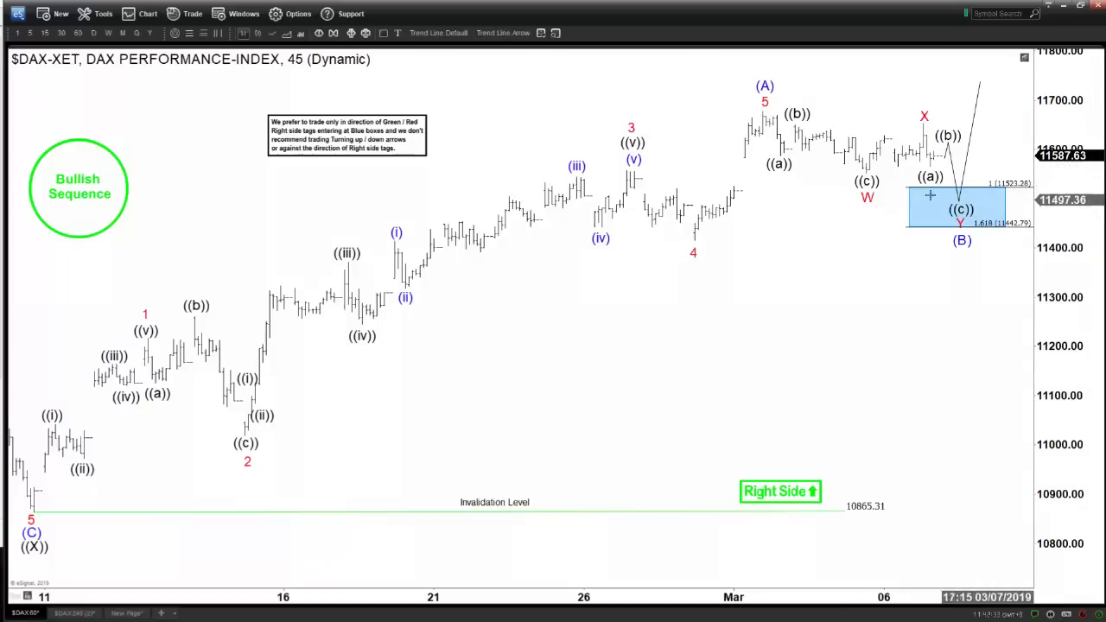
{"action": "left_click", "coordinate": [503, 33]}
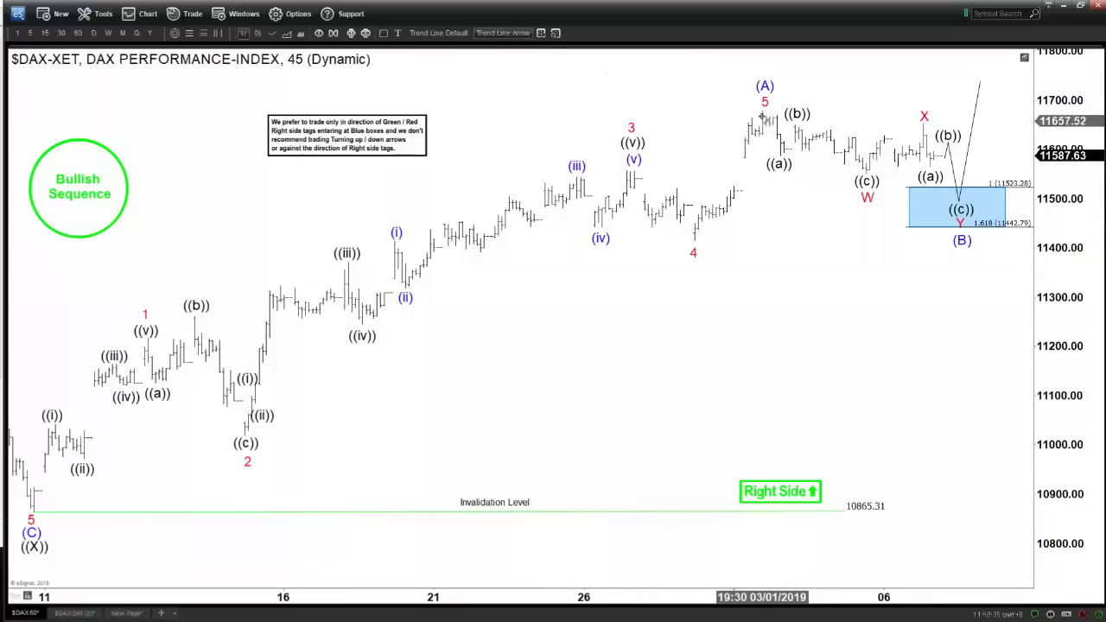
{"action": "mouse_move", "coordinate": [764, 102]}
{"action": "left_mouse_down"}
{"action": "mouse_move", "coordinate": [782, 155]}
{"action": "mouse_move", "coordinate": [811, 127]}
{"action": "mouse_move", "coordinate": [862, 172]}
{"action": "mouse_move", "coordinate": [925, 125]}
{"action": "left_mouse_up"}
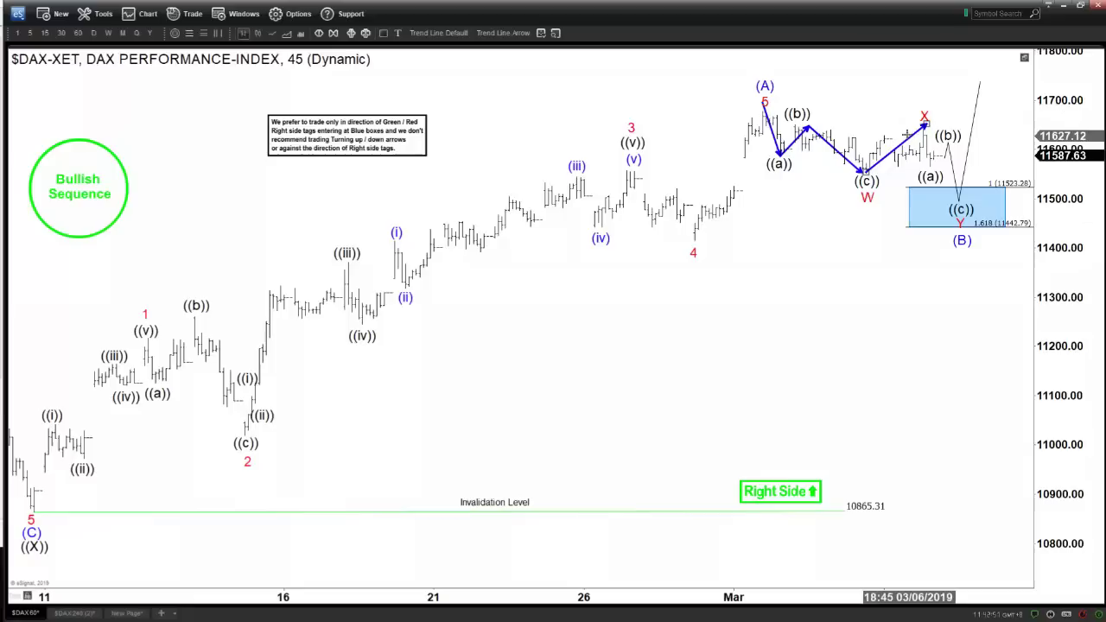
Remove the trend line arrow running from the W low up to X
{"action": "right_click", "coordinate": [911, 139]}
{"action": "left_click", "coordinate": [914, 238]}
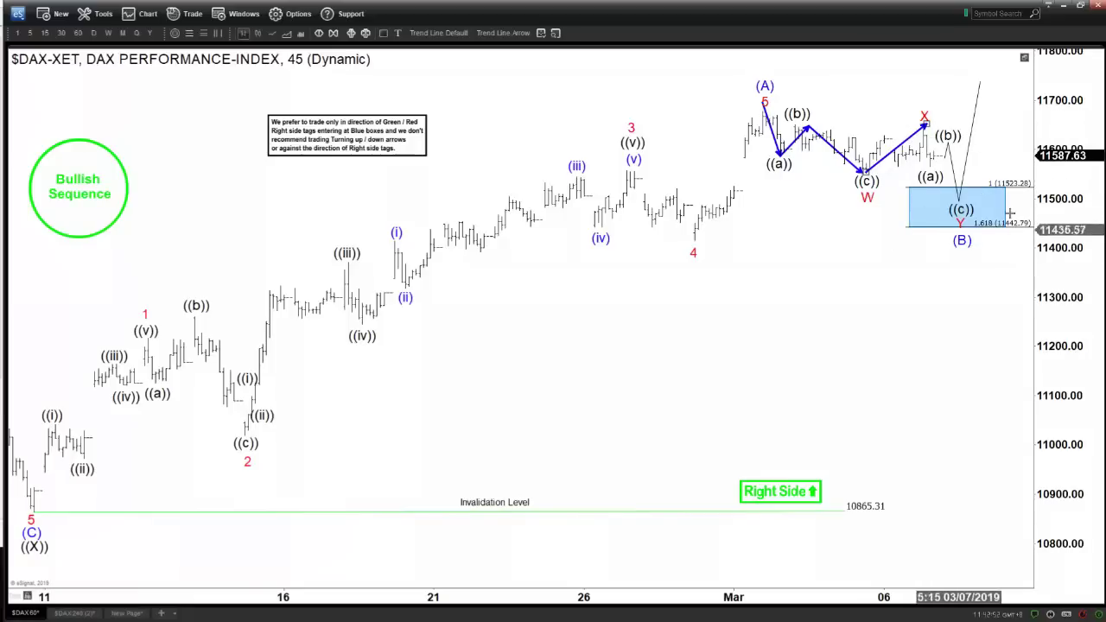
{"action": "right_click", "coordinate": [918, 136]}
{"action": "left_click", "coordinate": [936, 235]}
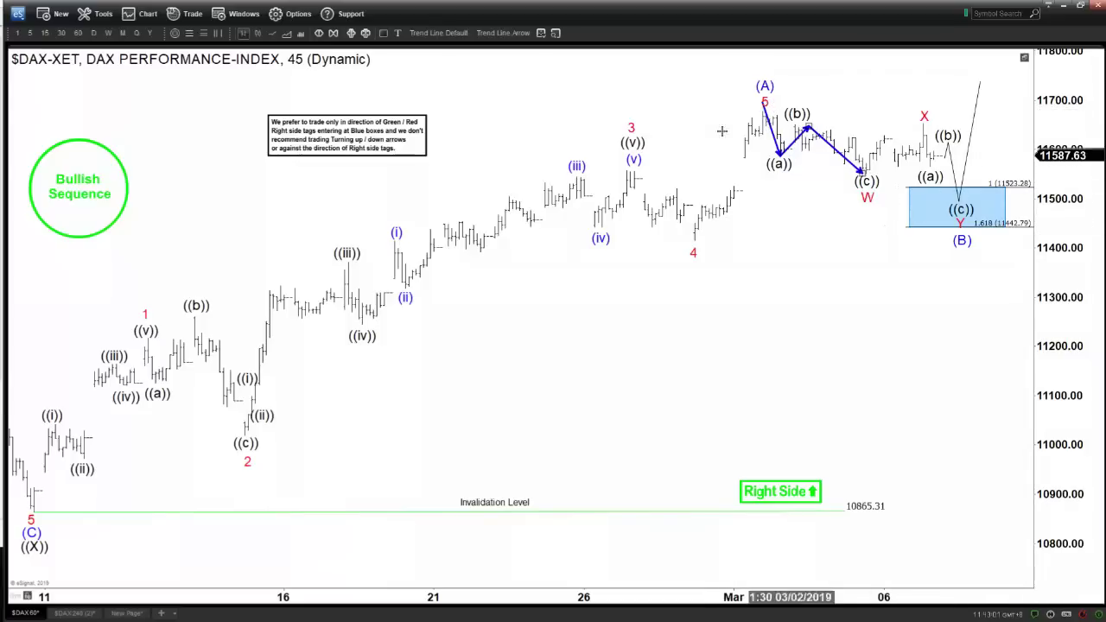
Remove the trend line arrows running from (A) to ((a)) and from ((a)) to ((b))
{"action": "right_click", "coordinate": [771, 134]}
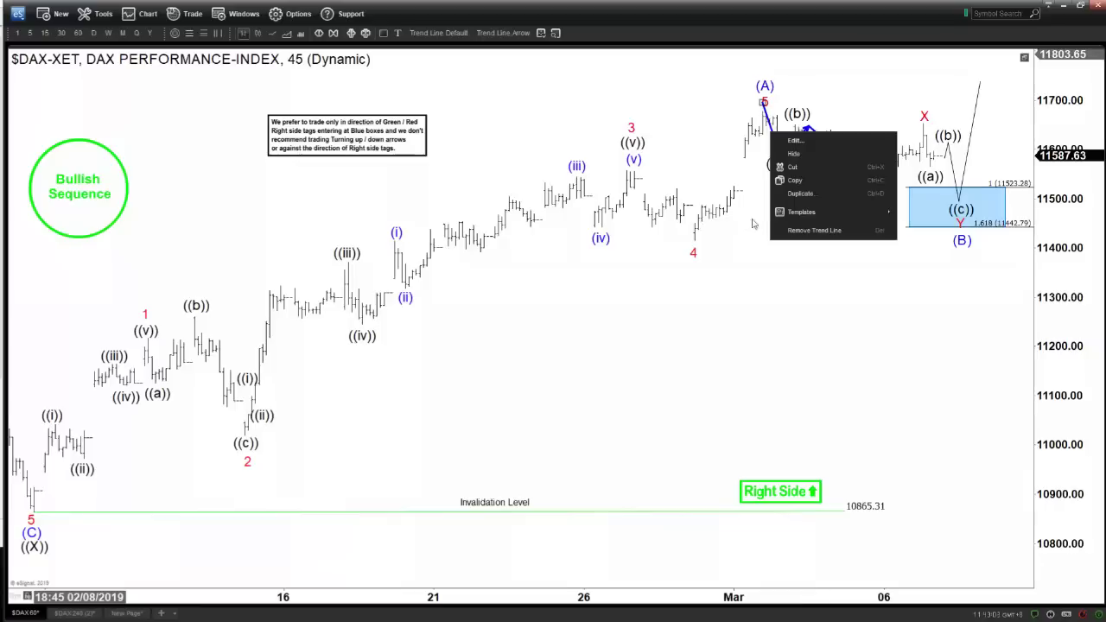
{"action": "left_click", "coordinate": [790, 232]}
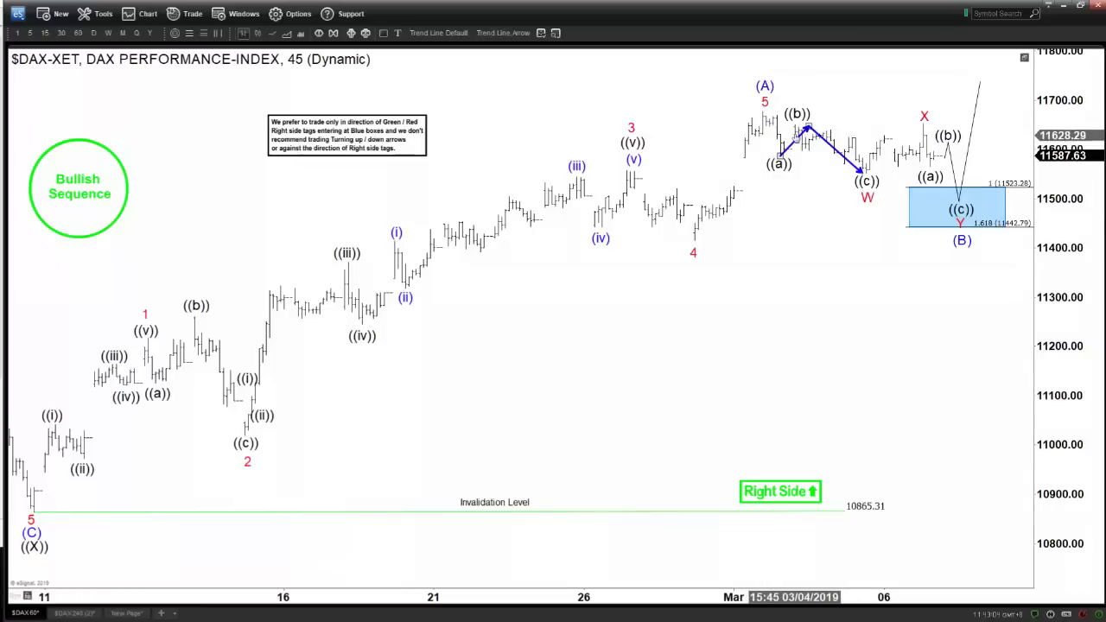
{"action": "right_click", "coordinate": [798, 135]}
{"action": "left_click", "coordinate": [703, 223]}
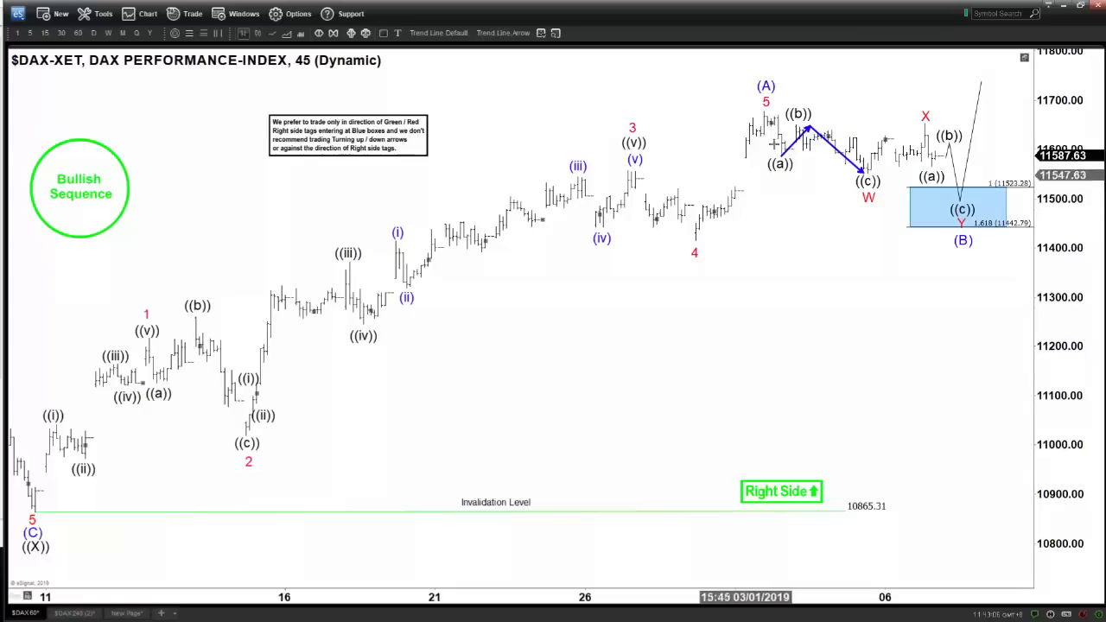
{"action": "right_click", "coordinate": [793, 142]}
{"action": "left_click", "coordinate": [812, 240]}
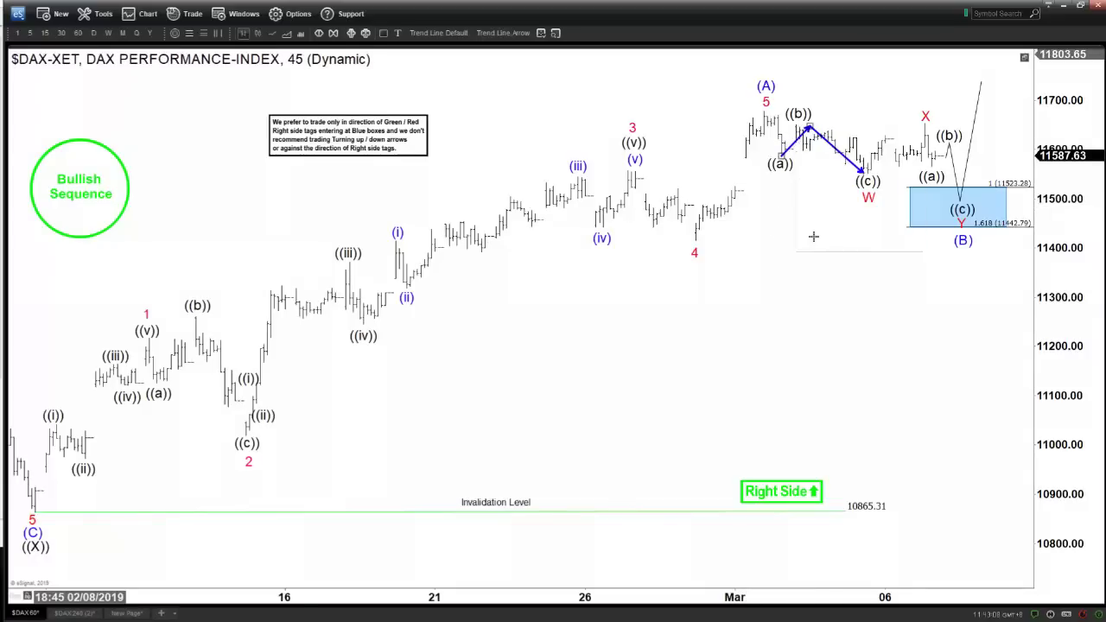
Remove the remaining trend line arrow between ((b)) and the W low
{"action": "right_click", "coordinate": [832, 149]}
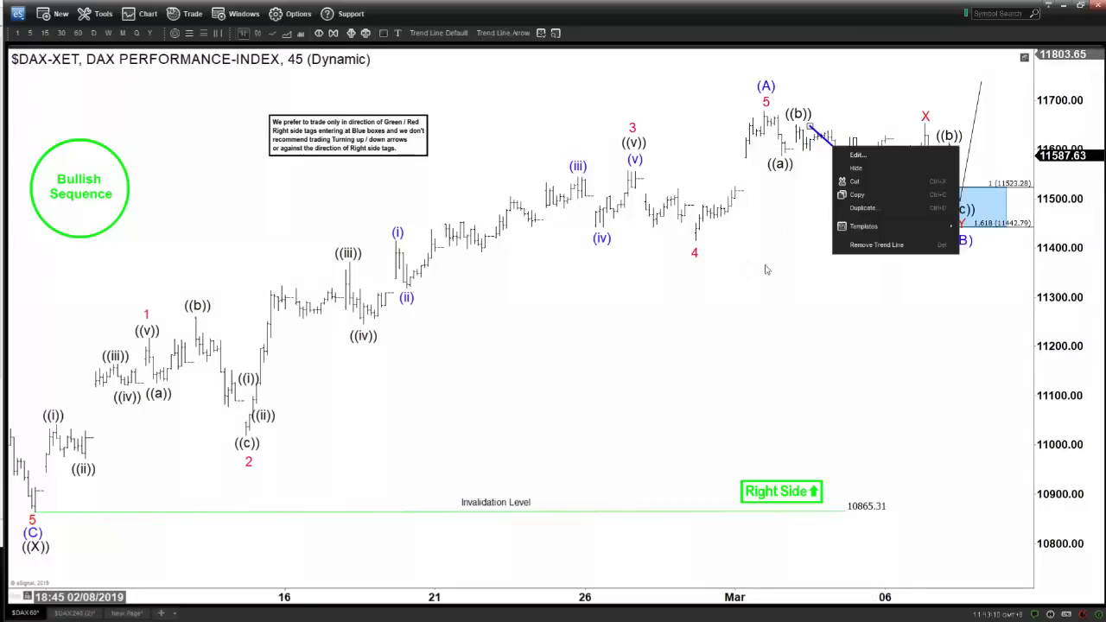
{"action": "left_click", "coordinate": [828, 248]}
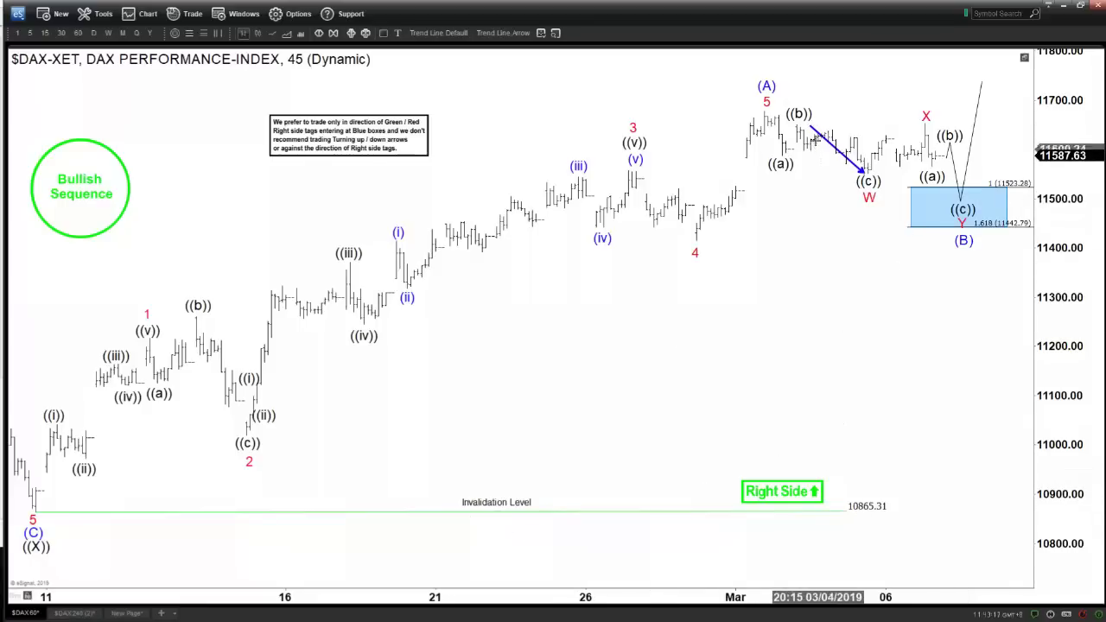
{"action": "right_click", "coordinate": [813, 127]}
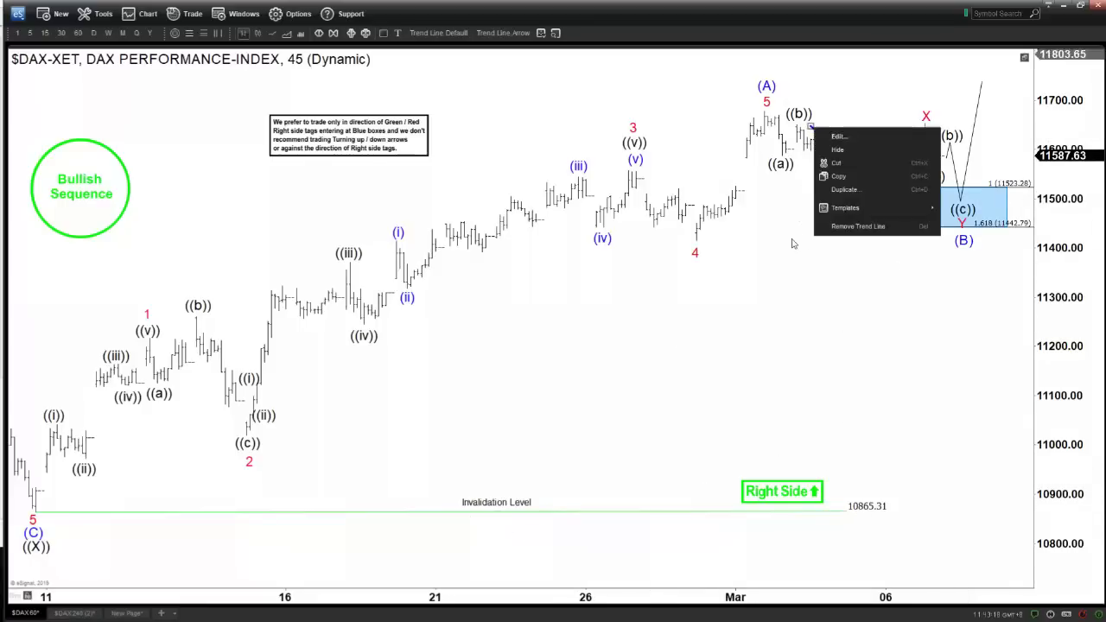
{"action": "left_click", "coordinate": [830, 228]}
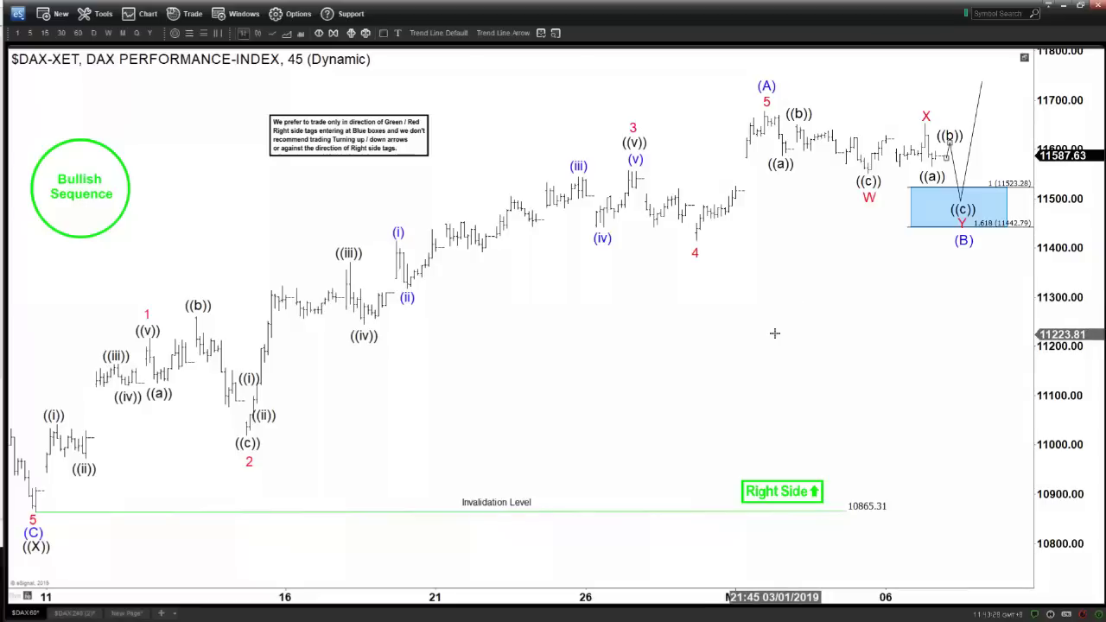
Sketch a steep upward trend line arrow from the latest price bar to about 11760, above the (A) peak
{"action": "left_click_drag", "start_coordinate": [775, 333], "coordinate": [778, 326]}
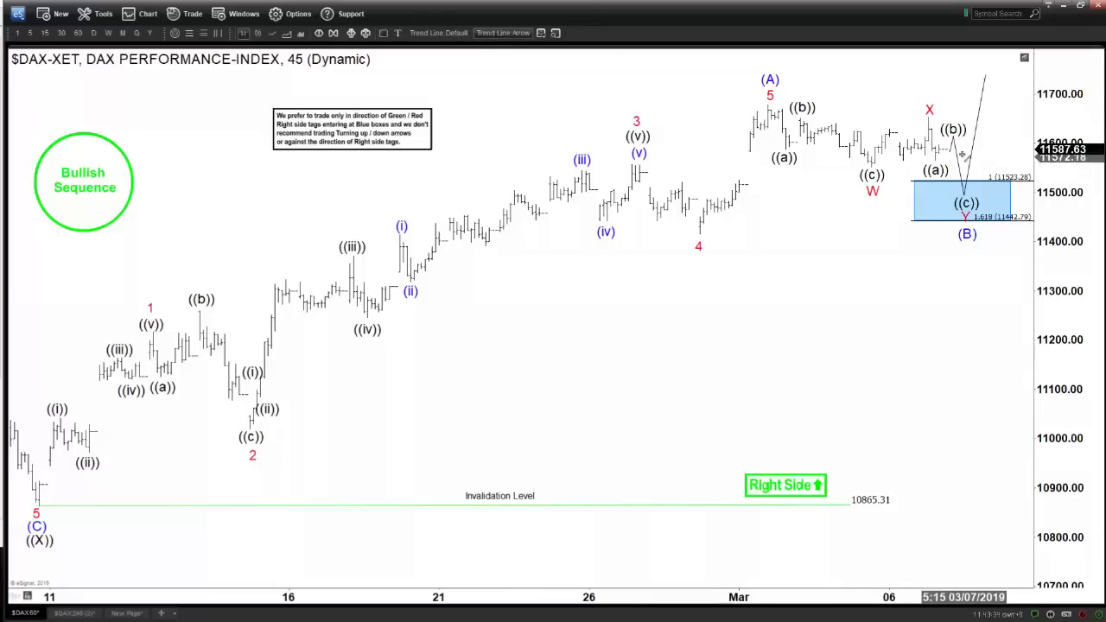
{"action": "left_click_drag", "start_coordinate": [950, 153], "coordinate": [967, 69]}
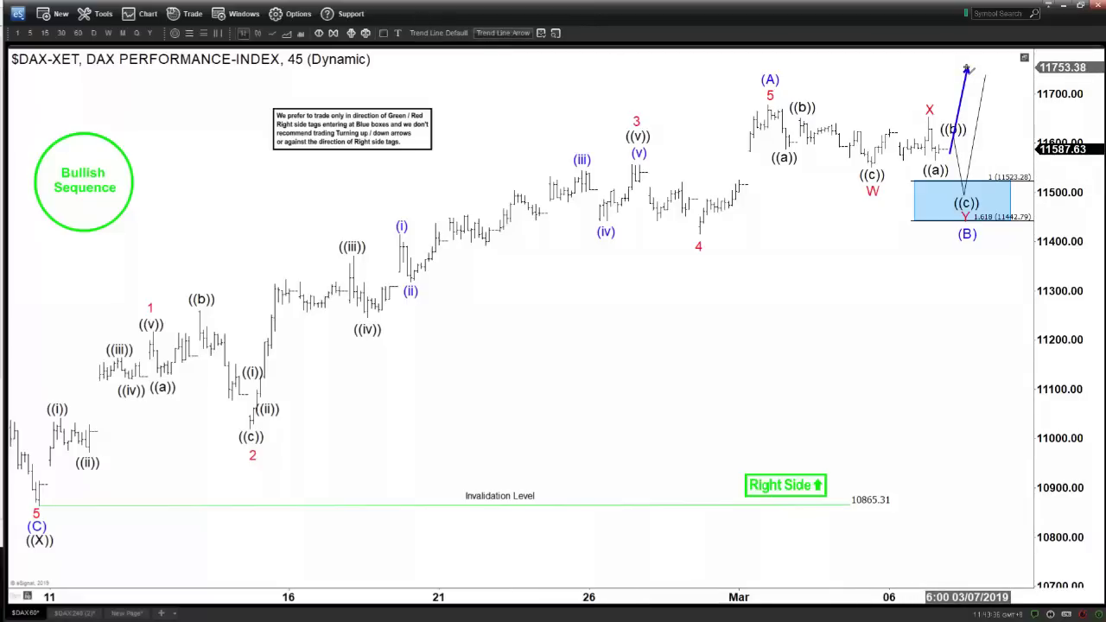
{"action": "key", "text": "Escape"}
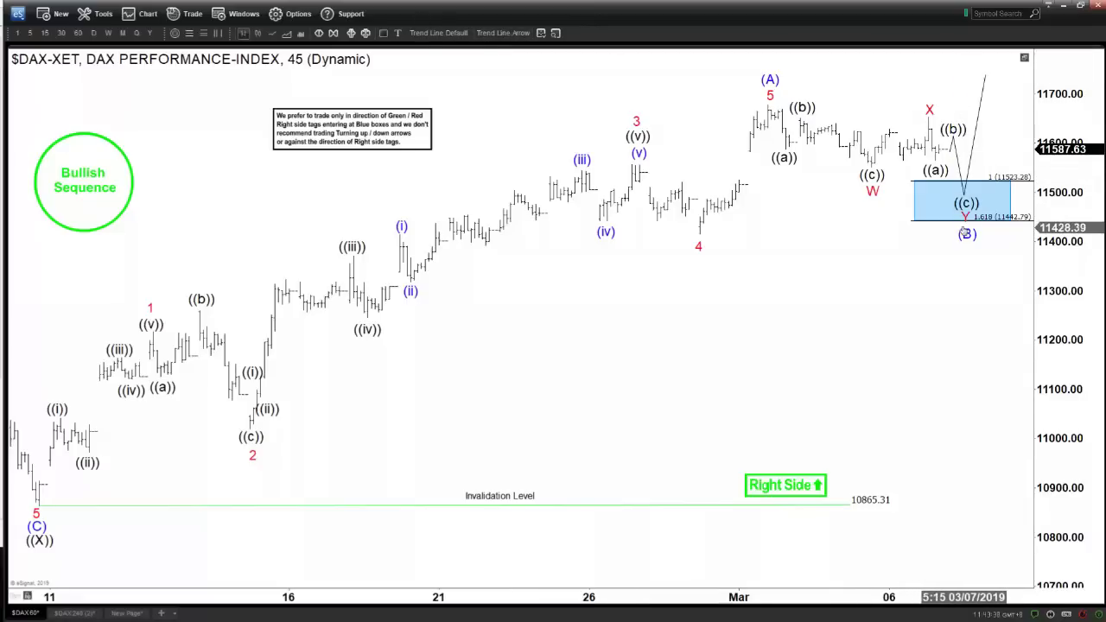
{"action": "left_click", "coordinate": [501, 33]}
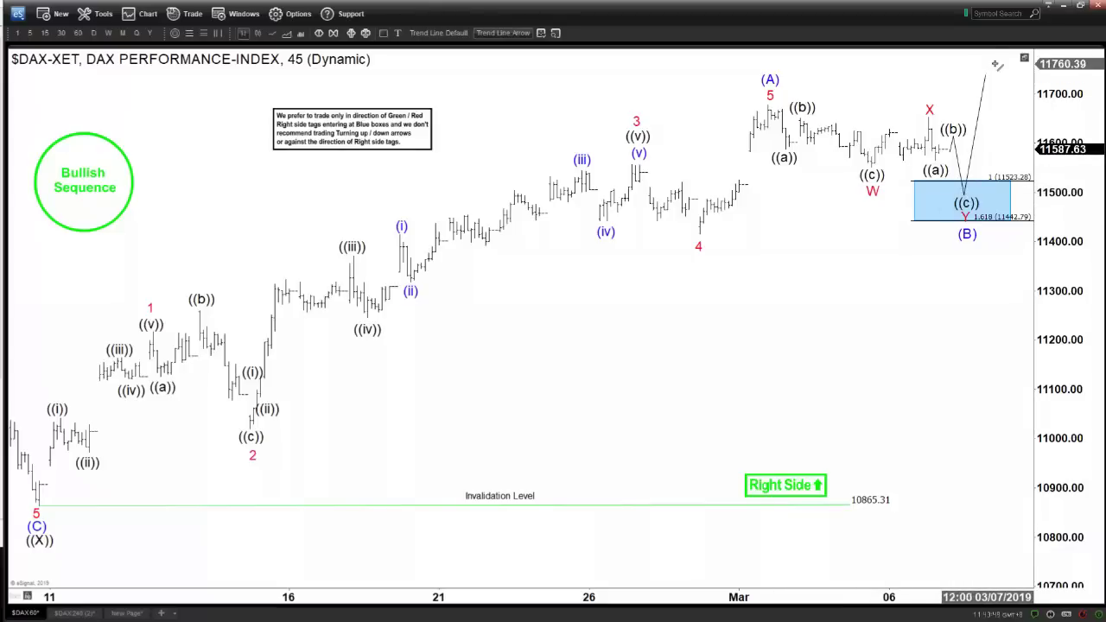
{"action": "left_click_drag", "start_coordinate": [950, 151], "coordinate": [964, 65]}
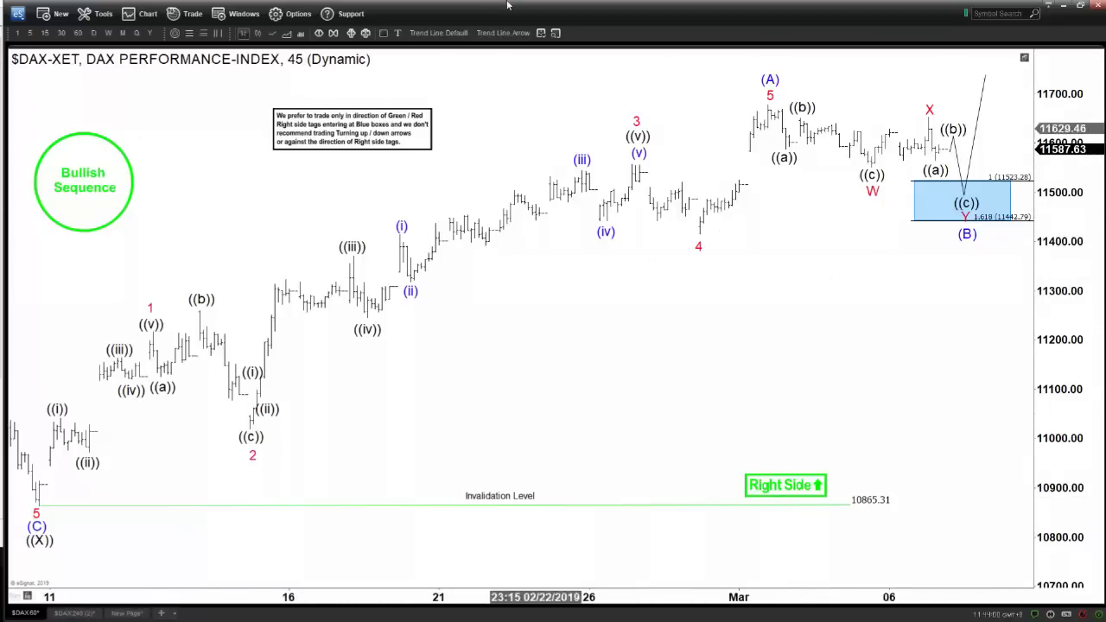
{"action": "left_click", "coordinate": [503, 33]}
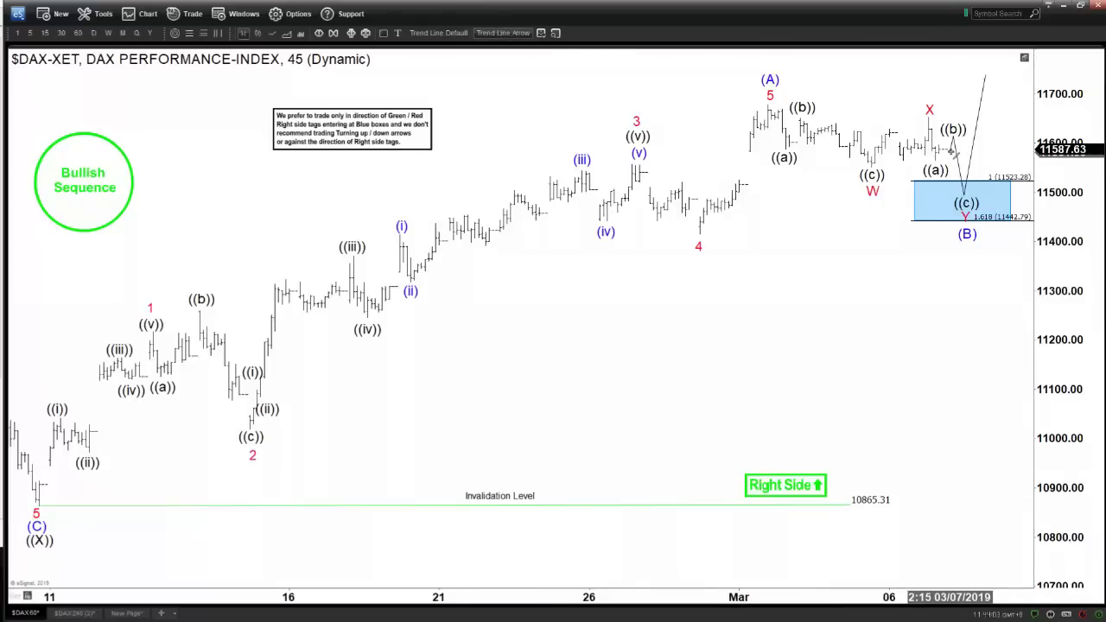
{"action": "left_click_drag", "start_coordinate": [951, 149], "coordinate": [956, 63]}
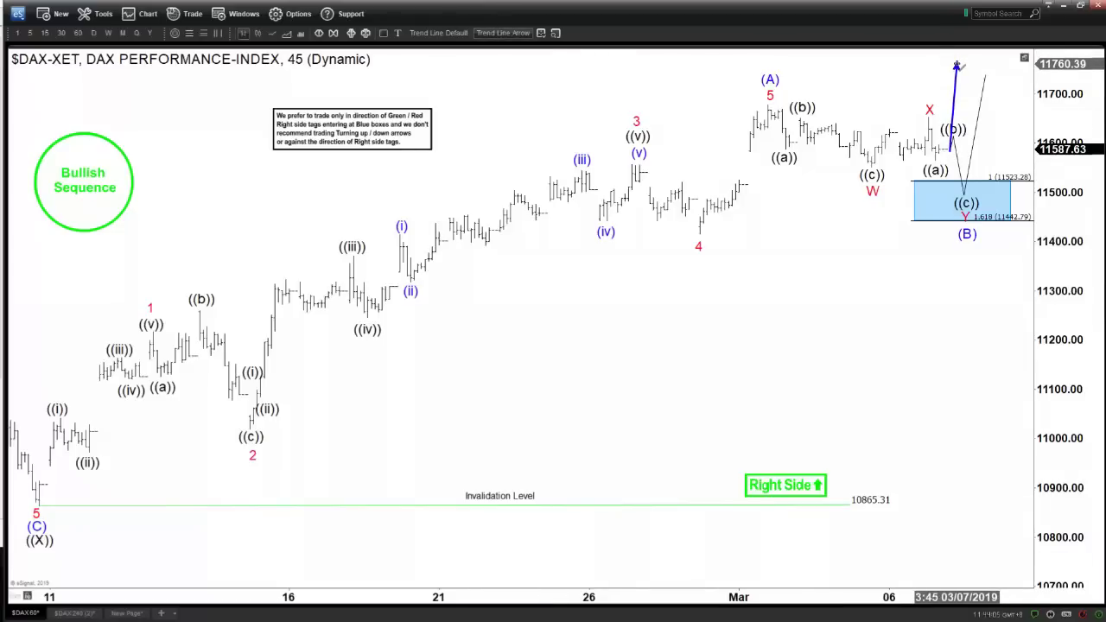
{"action": "key", "text": "Escape"}
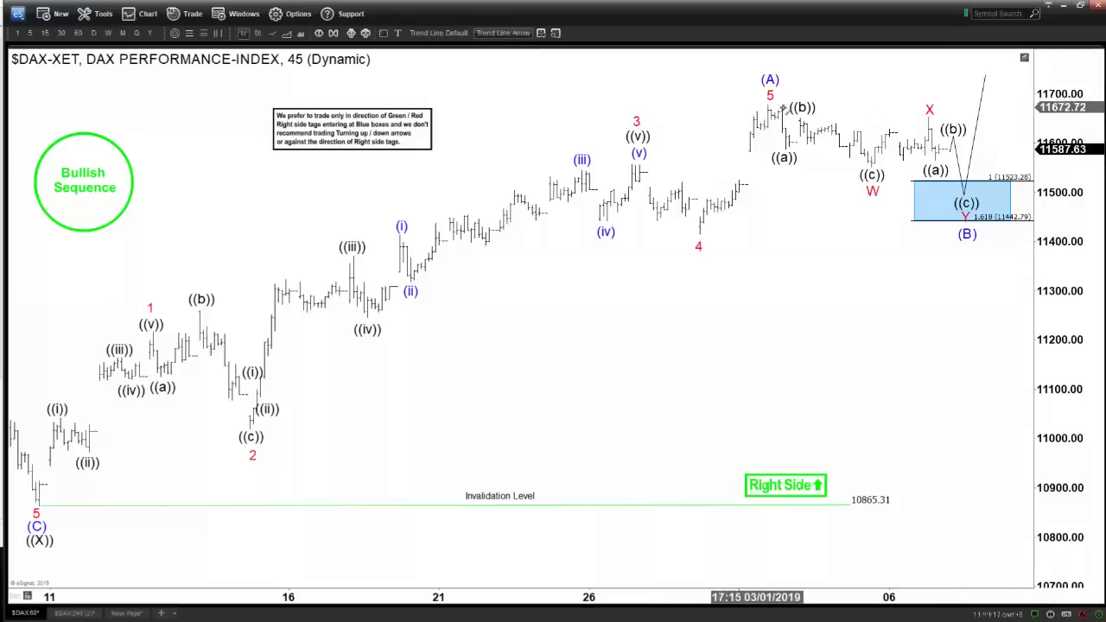
Draw connected trend line arrows from the (A) peak through W, X and the blue box, then zigzagging down to about 11240
{"action": "mouse_move", "coordinate": [771, 96]}
{"action": "left_mouse_down"}
{"action": "mouse_move", "coordinate": [877, 164]}
{"action": "mouse_move", "coordinate": [941, 125]}
{"action": "mouse_move", "coordinate": [960, 197]}
{"action": "left_mouse_up"}
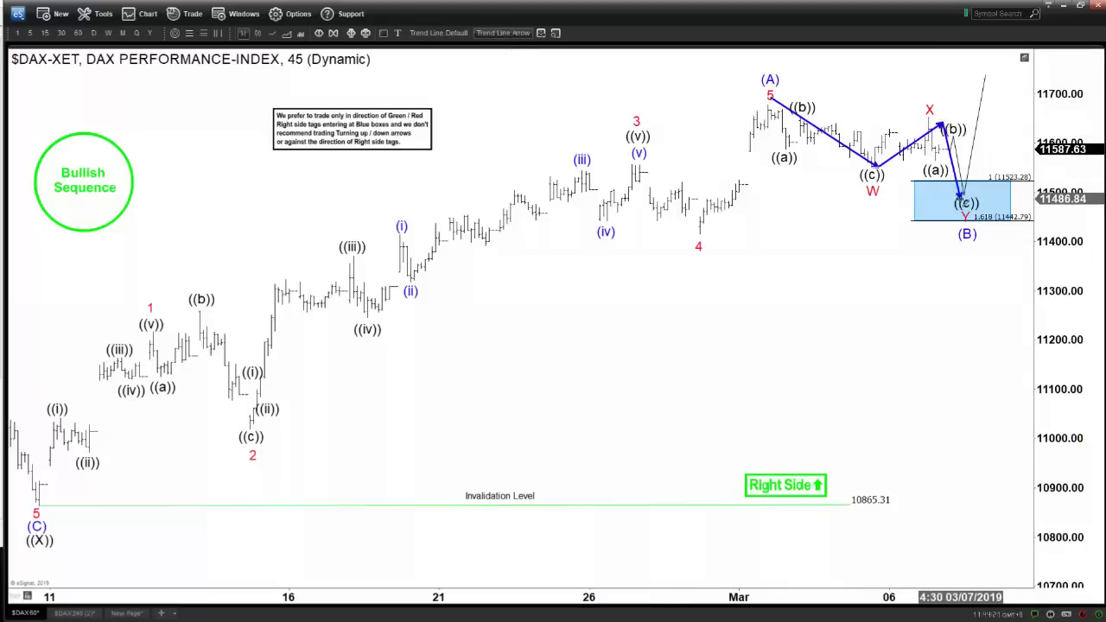
{"action": "mouse_move", "coordinate": [974, 154]}
{"action": "left_mouse_down"}
{"action": "mouse_move", "coordinate": [988, 52]}
{"action": "mouse_move", "coordinate": [978, 128]}
{"action": "mouse_move", "coordinate": [999, 256]}
{"action": "left_mouse_up"}
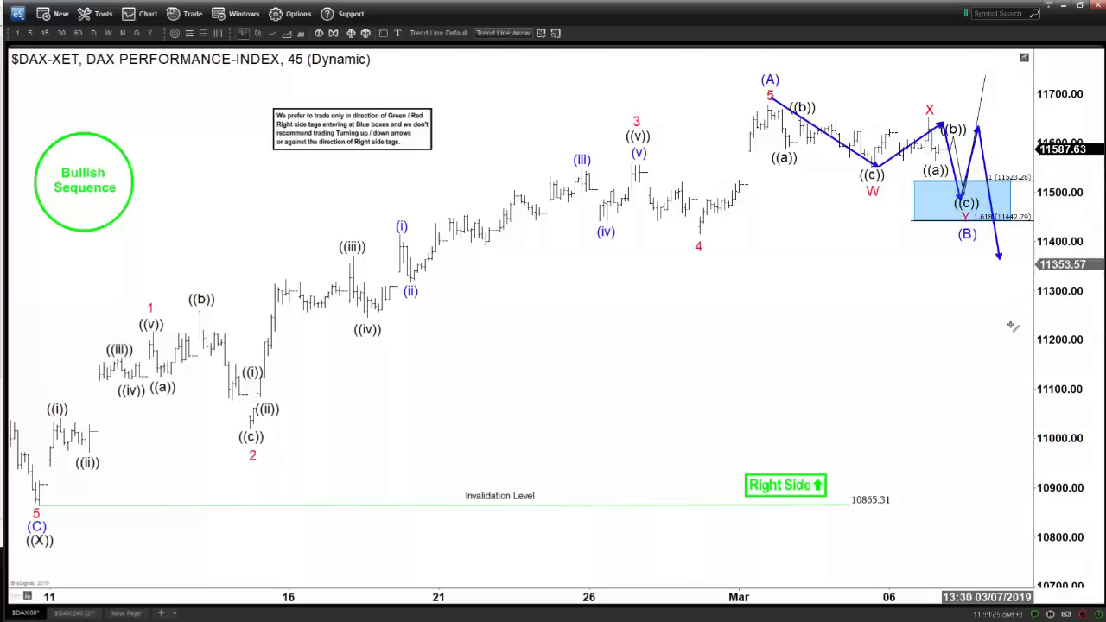
{"action": "left_click_drag", "start_coordinate": [1012, 329], "coordinate": [996, 264]}
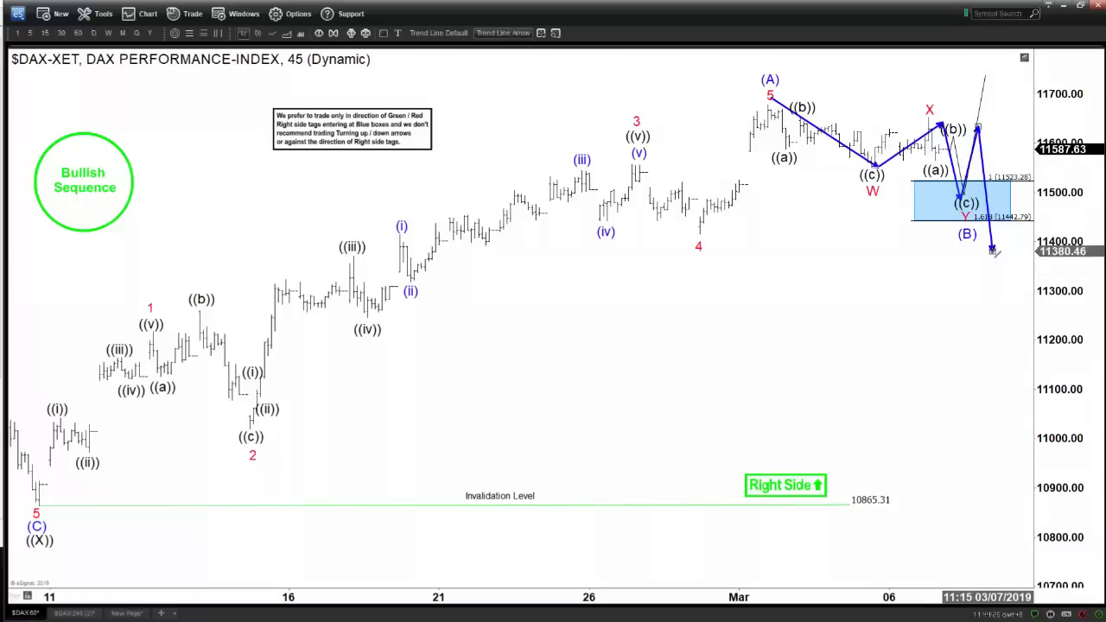
{"action": "left_click_drag", "start_coordinate": [1008, 198], "coordinate": [1029, 323]}
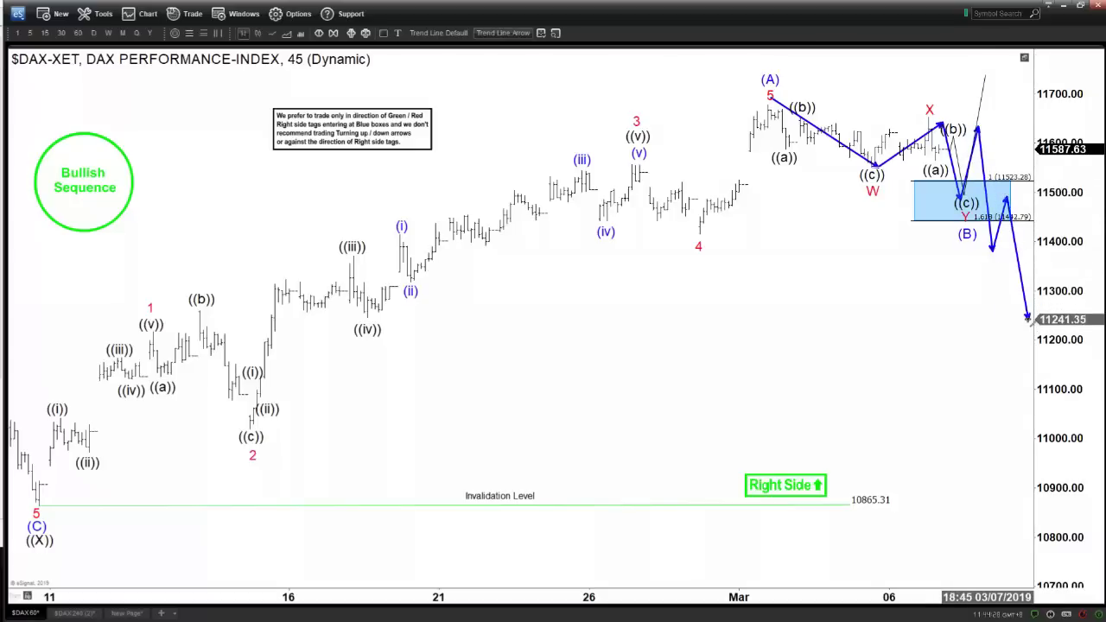
{"action": "key", "text": "Escape"}
Move the W label into the blue box, X above the second arrow peak, and Y and (B) below the final arrow tip
{"action": "left_click_drag", "start_coordinate": [918, 293], "coordinate": [906, 295]}
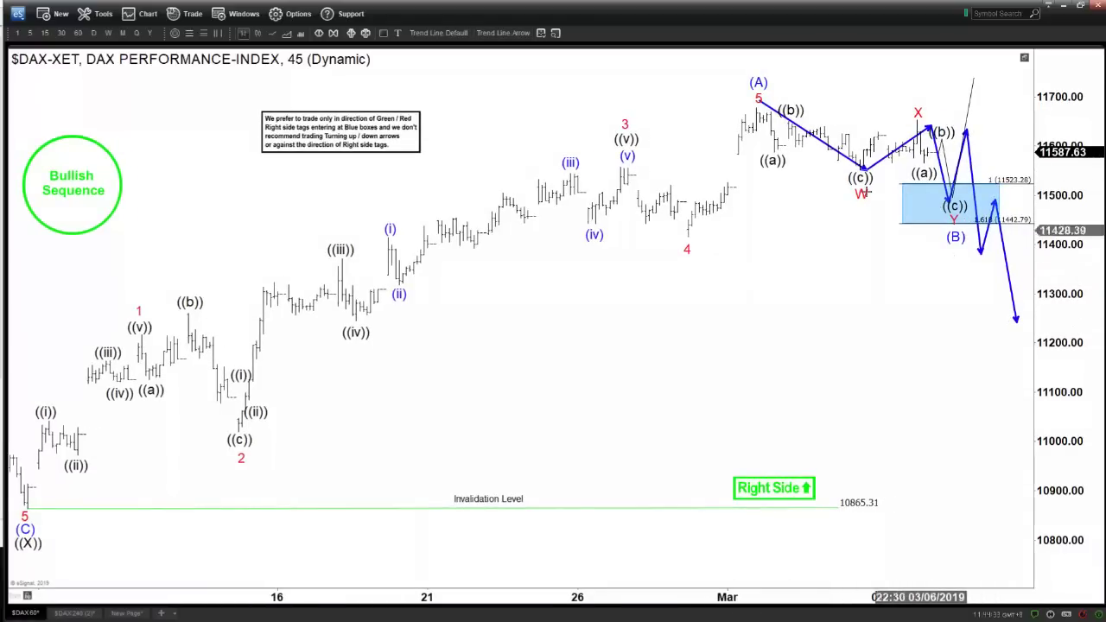
{"action": "left_click_drag", "start_coordinate": [862, 196], "coordinate": [940, 219]}
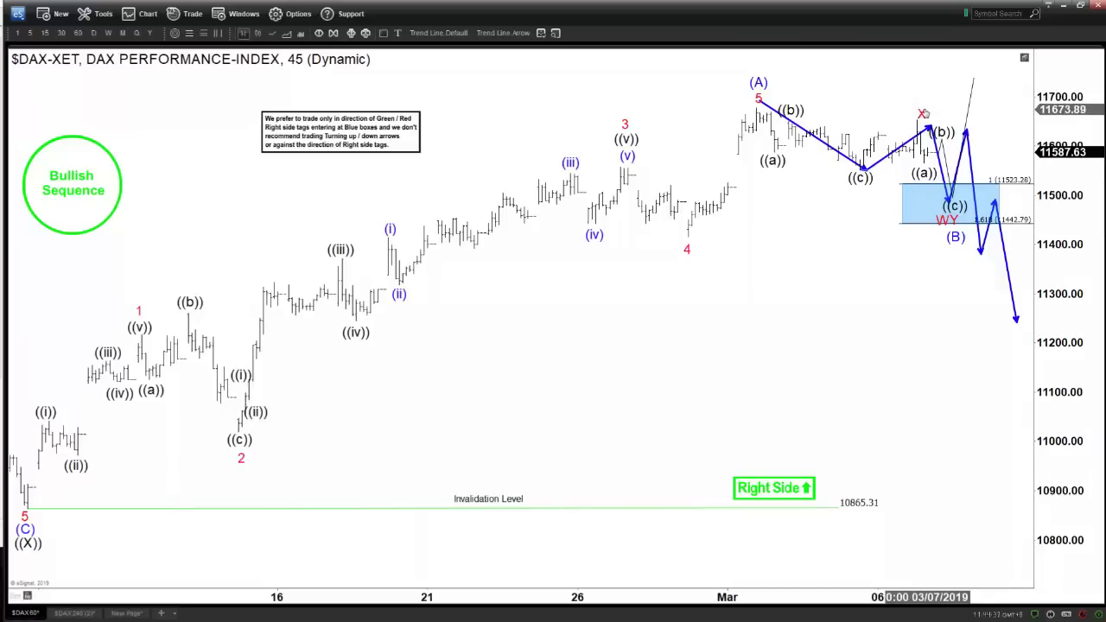
{"action": "left_click_drag", "start_coordinate": [958, 221], "coordinate": [1018, 316]}
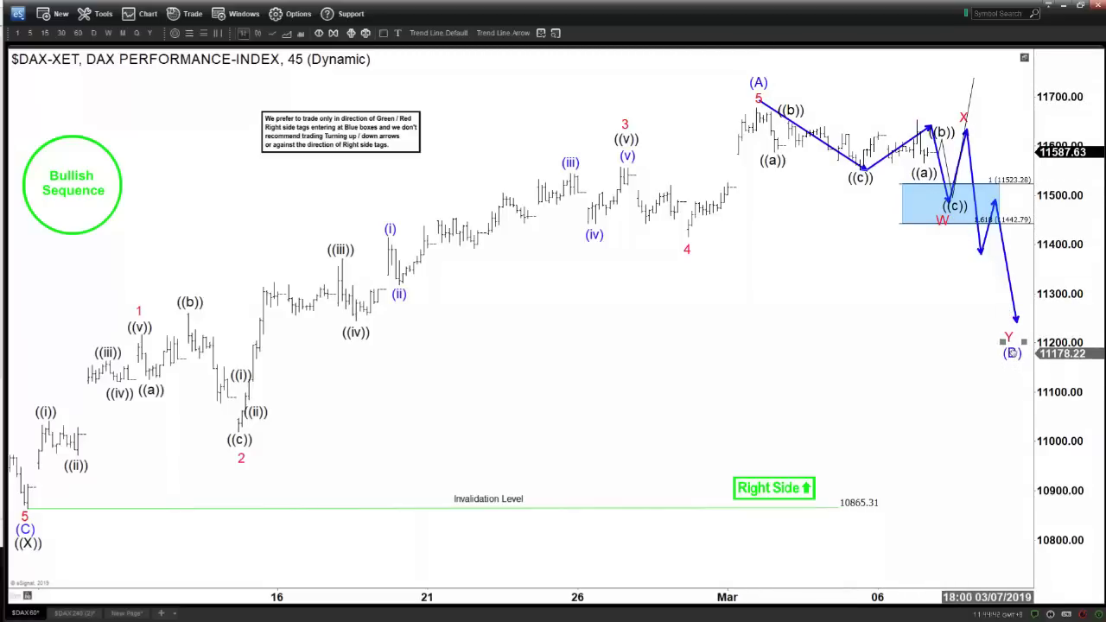
Draw a box of trend line arrows around the Y and (B) labels, from the final arrow tip down to about 11115
{"action": "left_click_drag", "start_coordinate": [904, 306], "coordinate": [864, 308]}
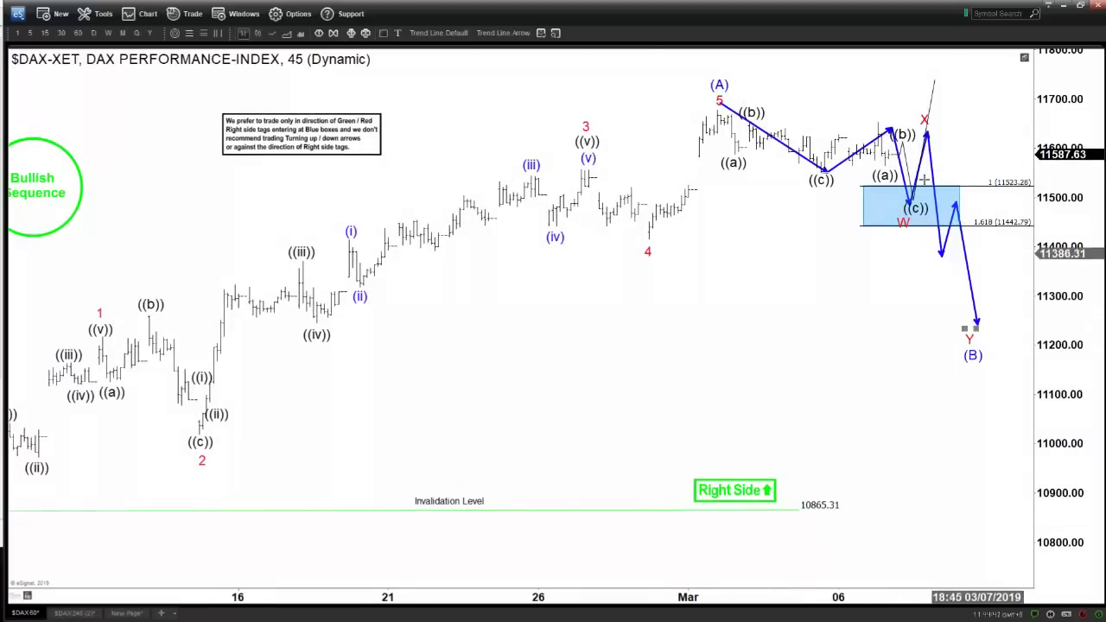
{"action": "left_click", "coordinate": [524, 36]}
{"action": "left_click_drag", "start_coordinate": [932, 322], "coordinate": [1028, 322]}
{"action": "mouse_move", "coordinate": [932, 322]}
{"action": "left_mouse_down"}
{"action": "mouse_move", "coordinate": [935, 385]}
{"action": "mouse_move", "coordinate": [1024, 384]}
{"action": "left_mouse_up"}
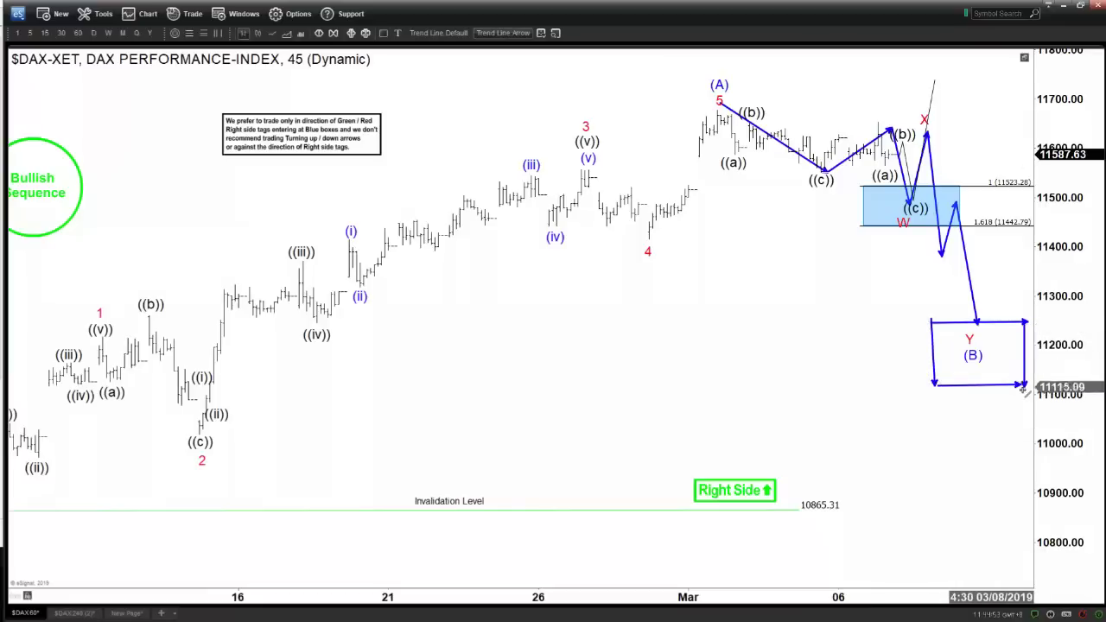
Try to sketch a steep trend line arrow from the final down arrow's tip up to about 11746
{"action": "left_click_drag", "start_coordinate": [977, 320], "coordinate": [1000, 77]}
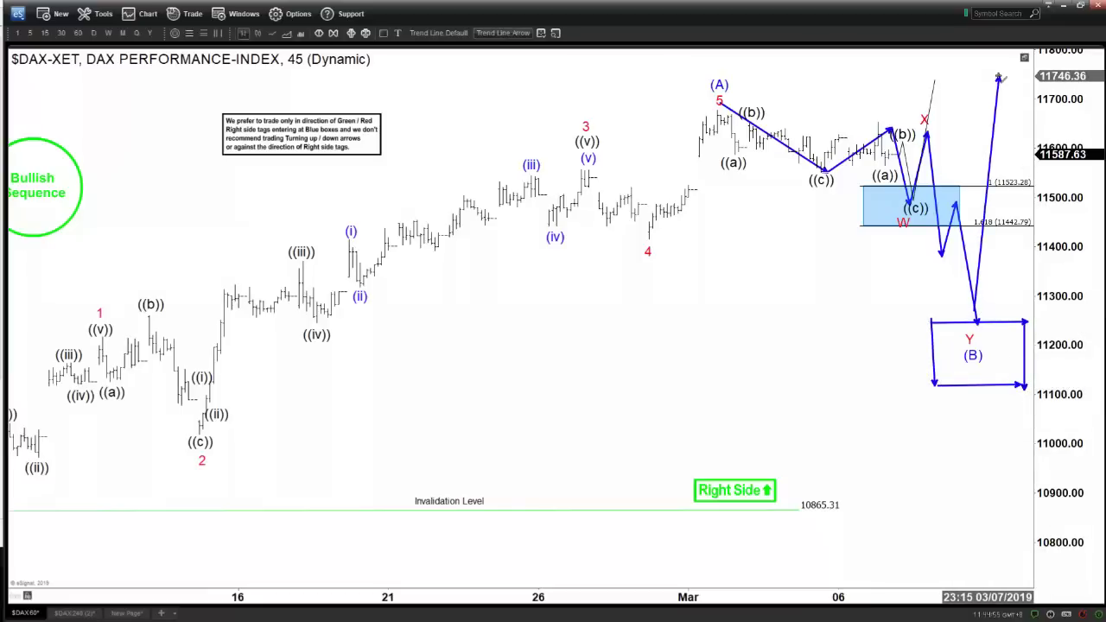
{"action": "key", "text": "Escape"}
Move the W label below the first arrow's low, X above the second arrow's peak, and Y into the blue box below ((c))
{"action": "left_click_drag", "start_coordinate": [902, 222], "coordinate": [821, 192]}
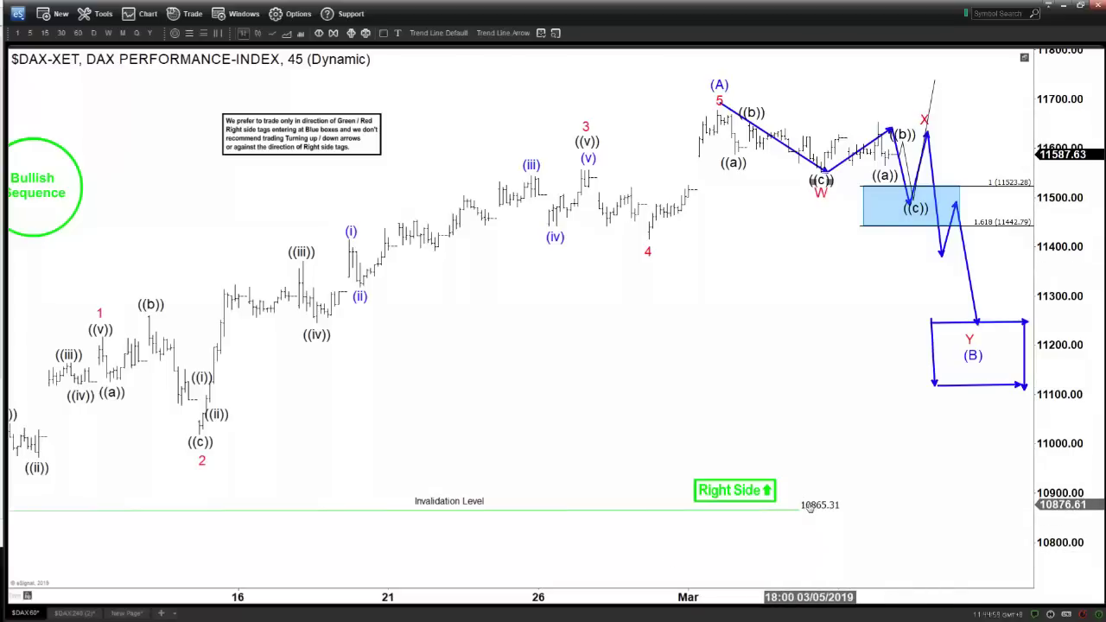
{"action": "left_click_drag", "start_coordinate": [923, 121], "coordinate": [897, 104]}
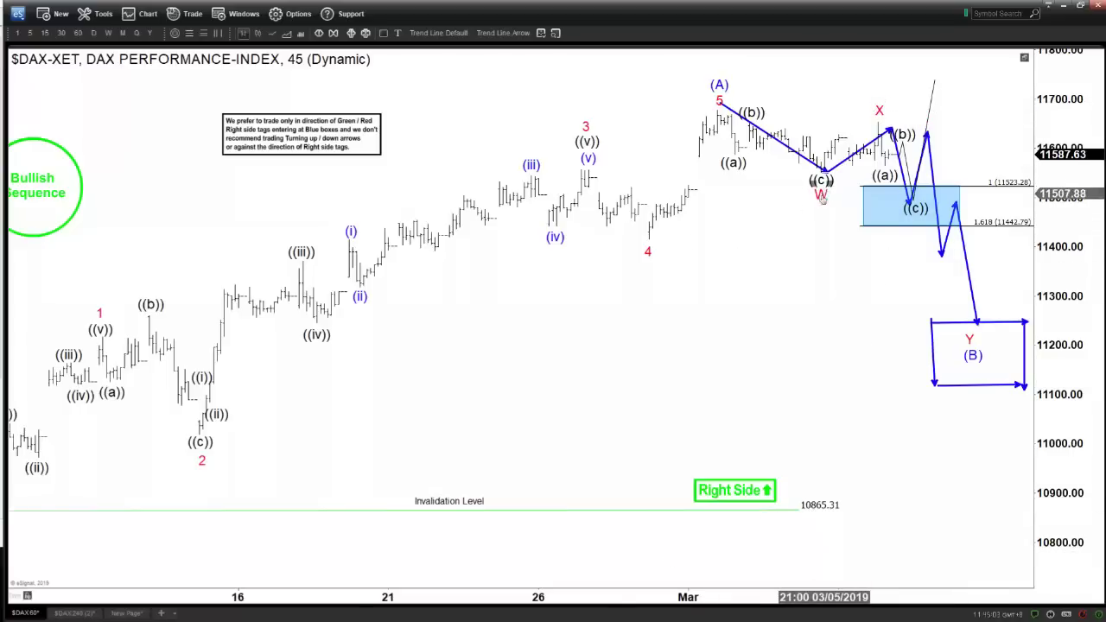
{"action": "left_click_drag", "start_coordinate": [771, 333], "coordinate": [795, 335]}
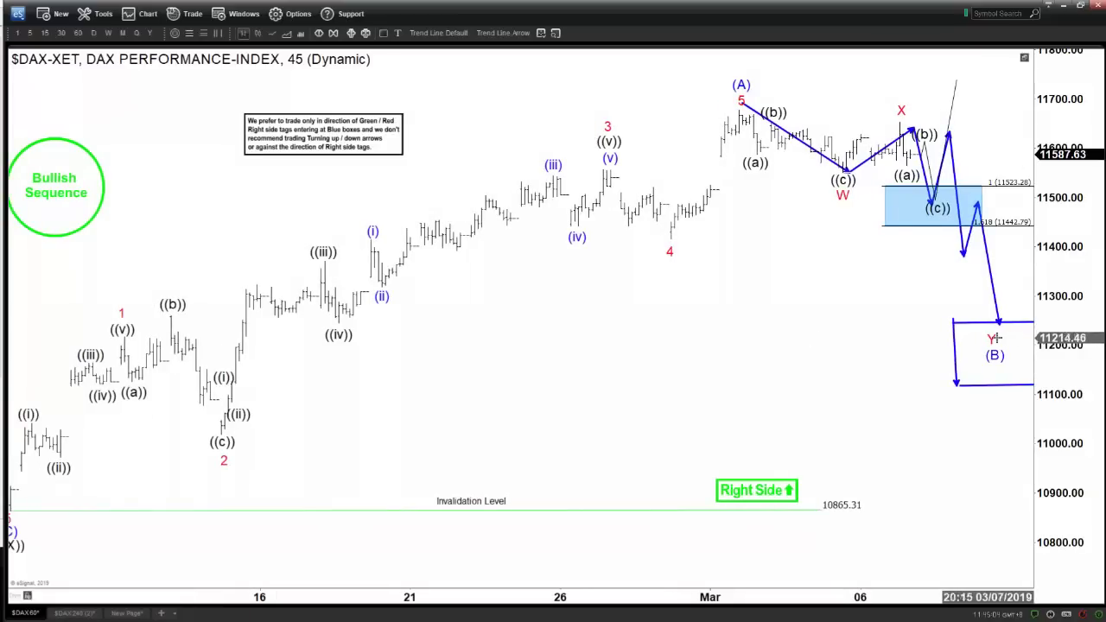
{"action": "left_click_drag", "start_coordinate": [993, 340], "coordinate": [939, 222]}
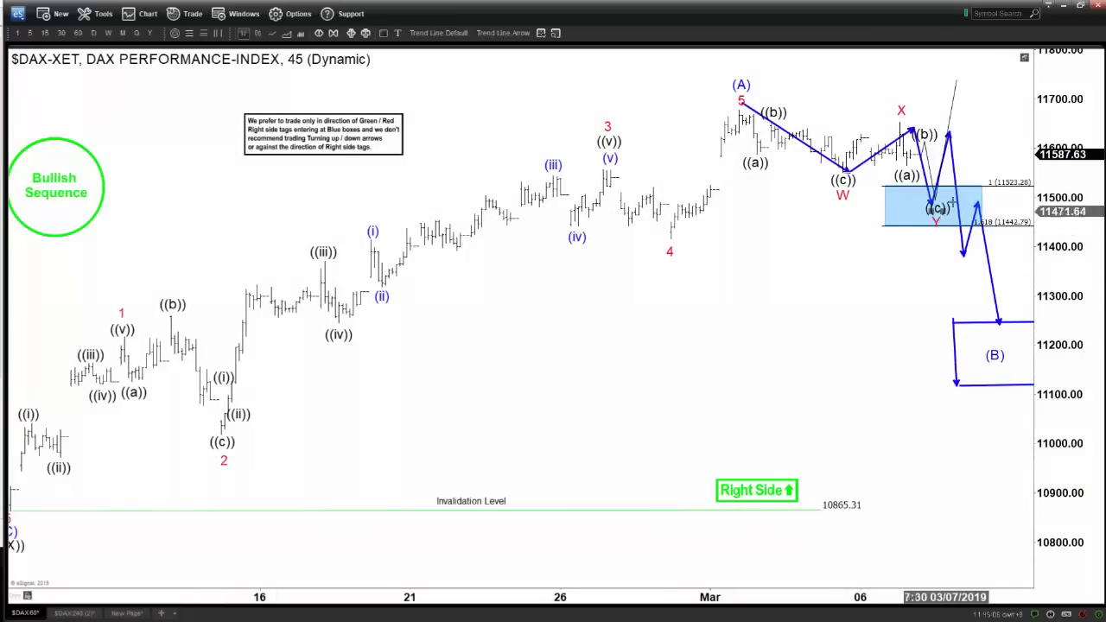
{"action": "right_click", "coordinate": [955, 156]}
{"action": "left_click", "coordinate": [854, 237]}
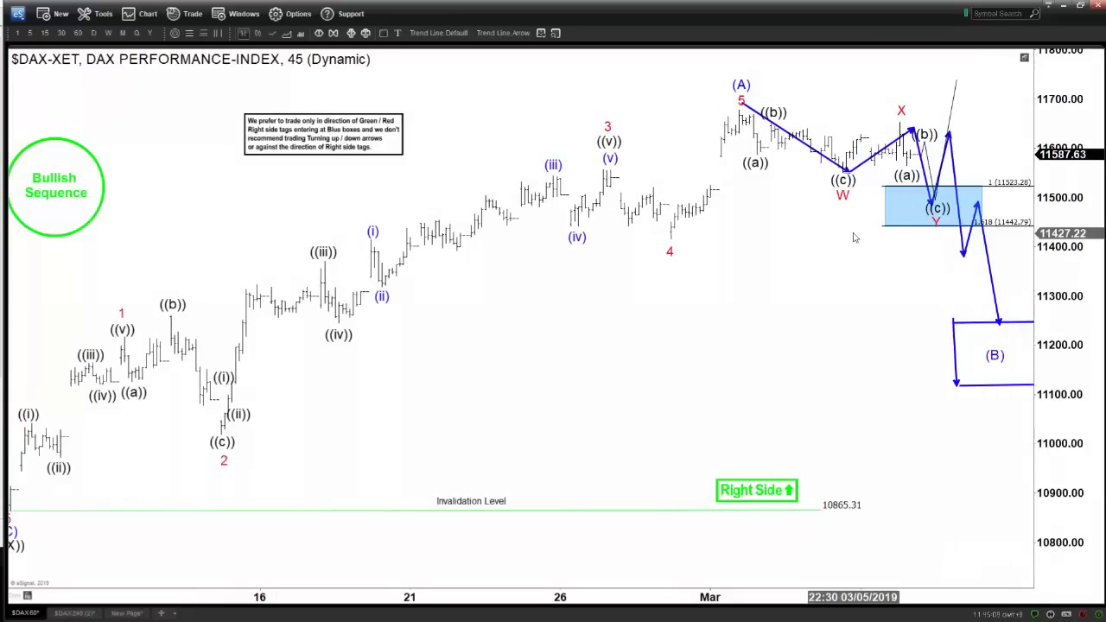
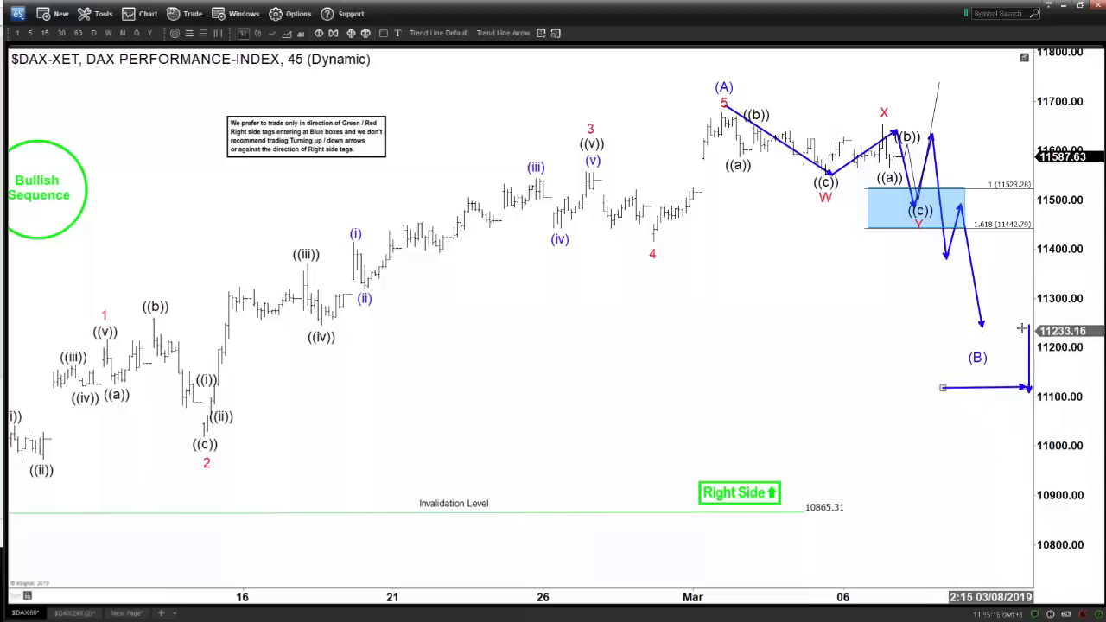
Remove the vertical and horizontal trend line arrows around the (B) label
{"action": "right_click", "coordinate": [1029, 329]}
{"action": "left_click", "coordinate": [1021, 426]}
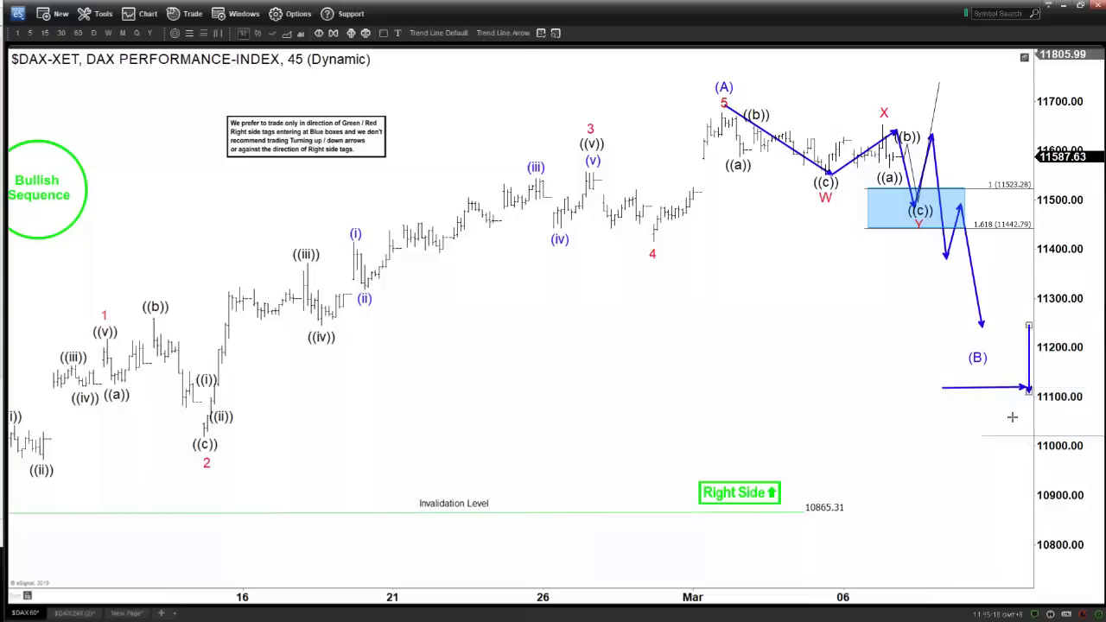
{"action": "right_click", "coordinate": [968, 389]}
{"action": "left_click", "coordinate": [1007, 486]}
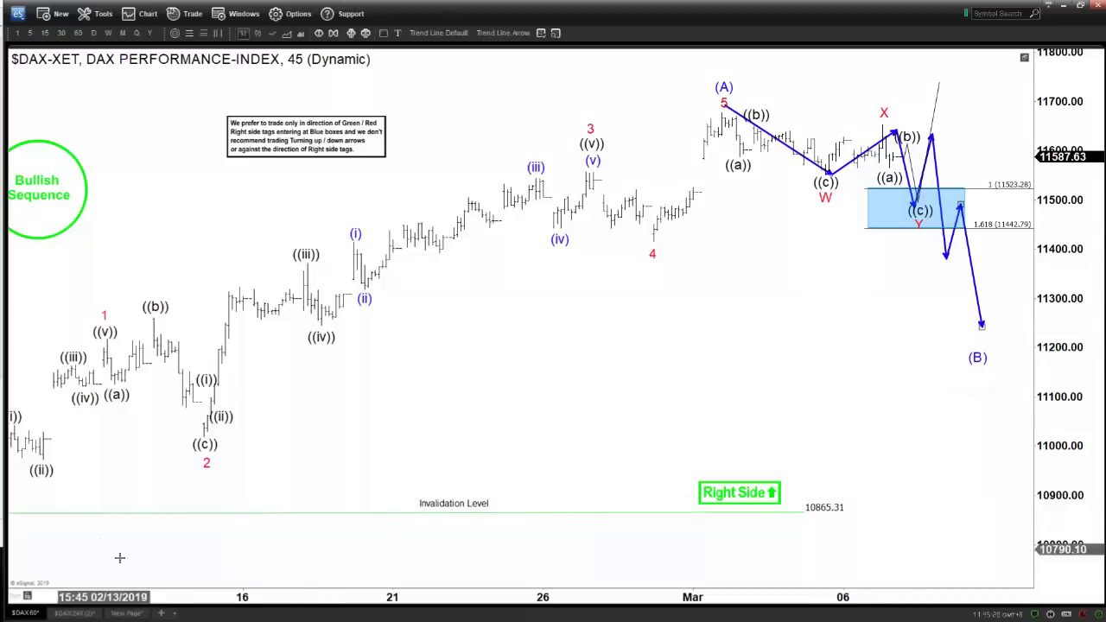
On the 240-minute DAX chart, draw trend line arrows from the Dec 28, 2018 low to the February high, the February low and the March high
{"action": "left_click", "coordinate": [74, 613]}
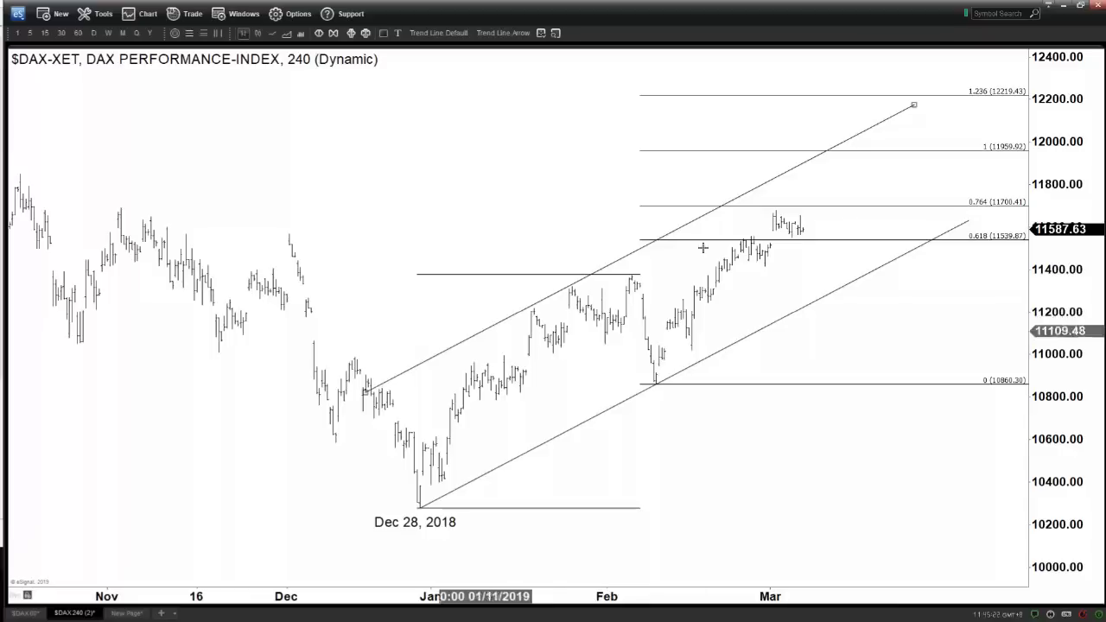
{"action": "left_click", "coordinate": [437, 121]}
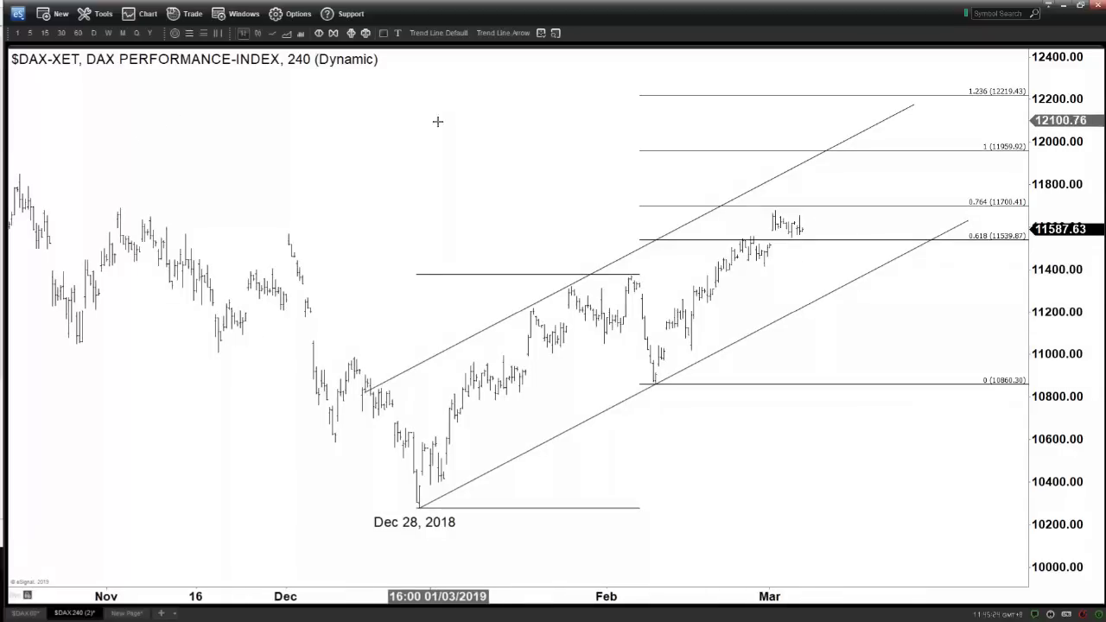
{"action": "left_click_drag", "start_coordinate": [928, 336], "coordinate": [947, 329]}
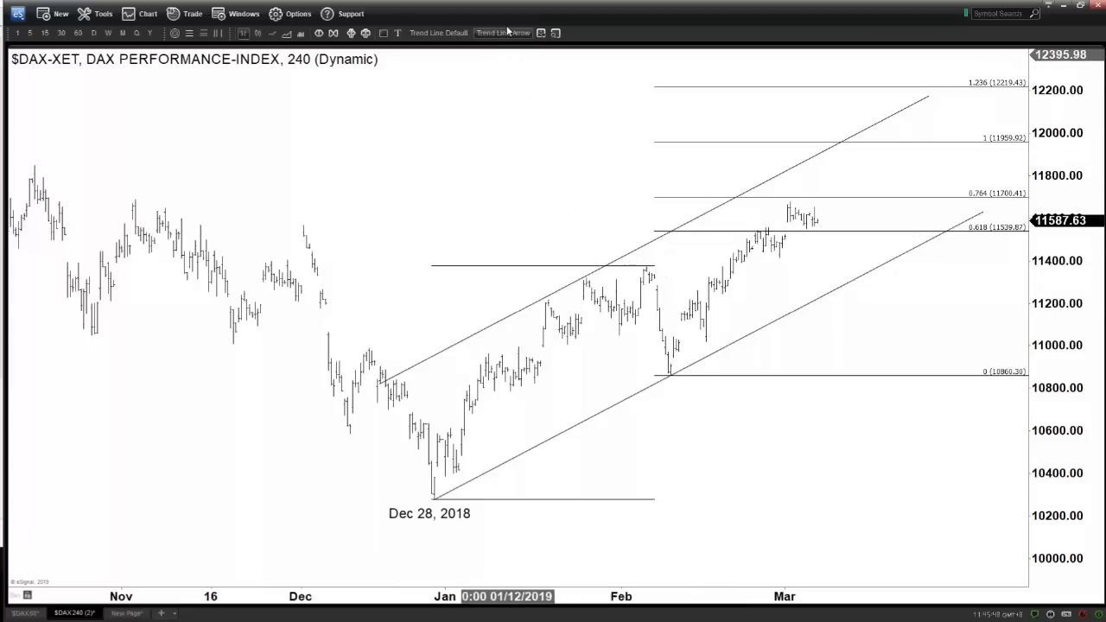
{"action": "left_click_drag", "start_coordinate": [432, 493], "coordinate": [545, 356]}
{"action": "left_click_drag", "start_coordinate": [581, 312], "coordinate": [653, 260]}
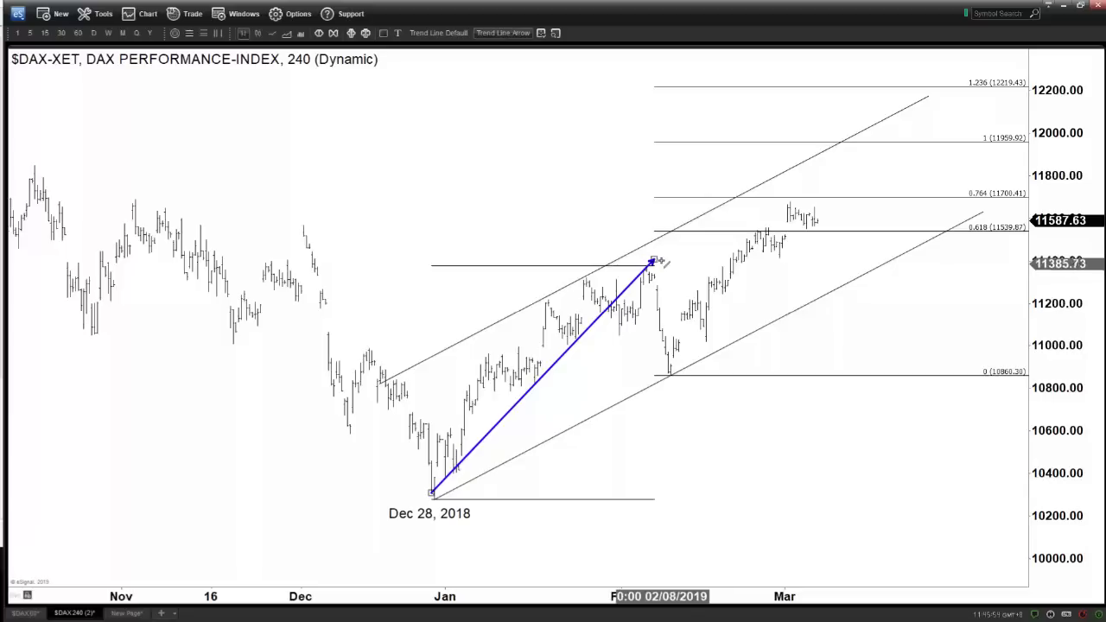
{"action": "left_click_drag", "start_coordinate": [670, 321], "coordinate": [671, 372]}
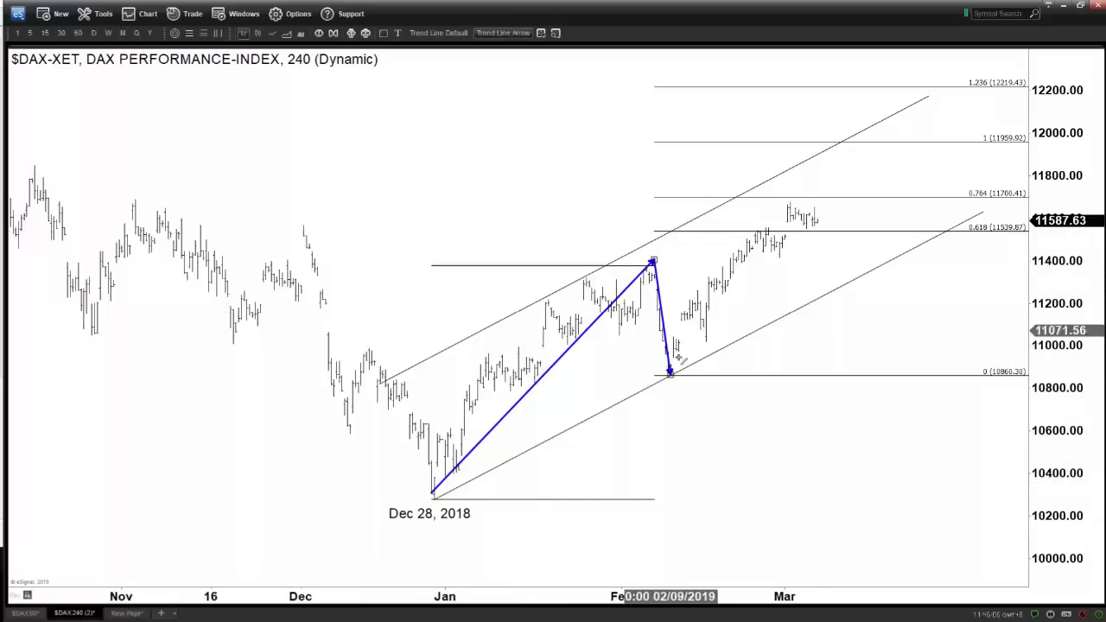
{"action": "mouse_move", "coordinate": [669, 374]}
{"action": "left_mouse_down"}
{"action": "mouse_move", "coordinate": [761, 223]}
{"action": "mouse_move", "coordinate": [792, 201]}
{"action": "left_mouse_up"}
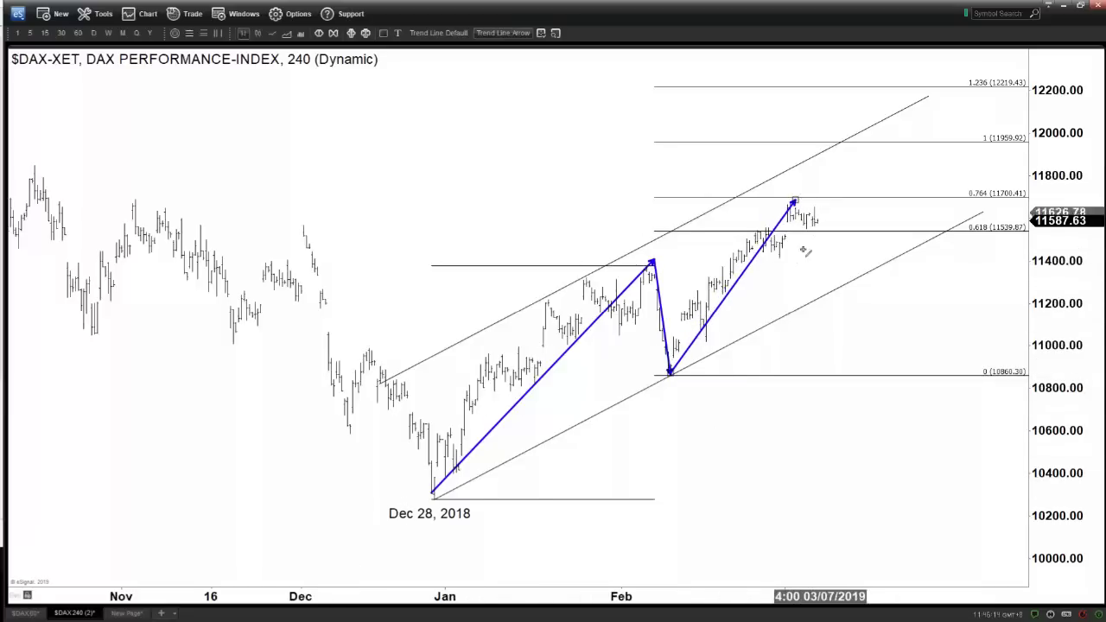
Extend the last up arrow to the upper channel line at the 1 (11959.92) level
{"action": "scroll", "coordinate": [707, 369], "scroll_direction": "down", "scroll_amount": 1}
{"action": "key", "text": "Escape"}
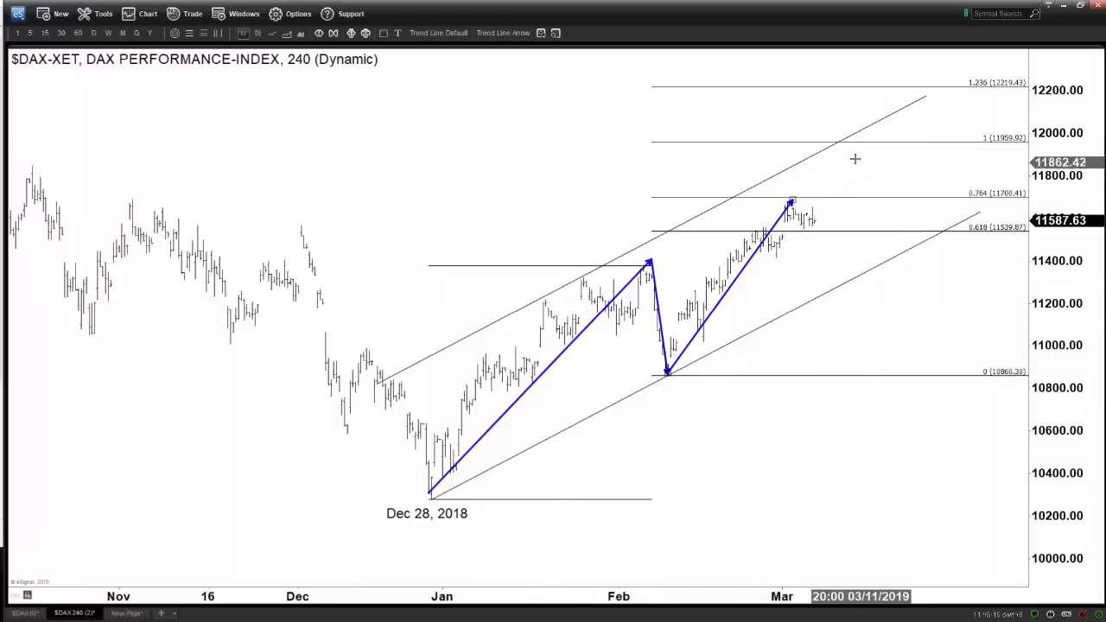
{"action": "left_click_drag", "start_coordinate": [792, 200], "coordinate": [840, 144]}
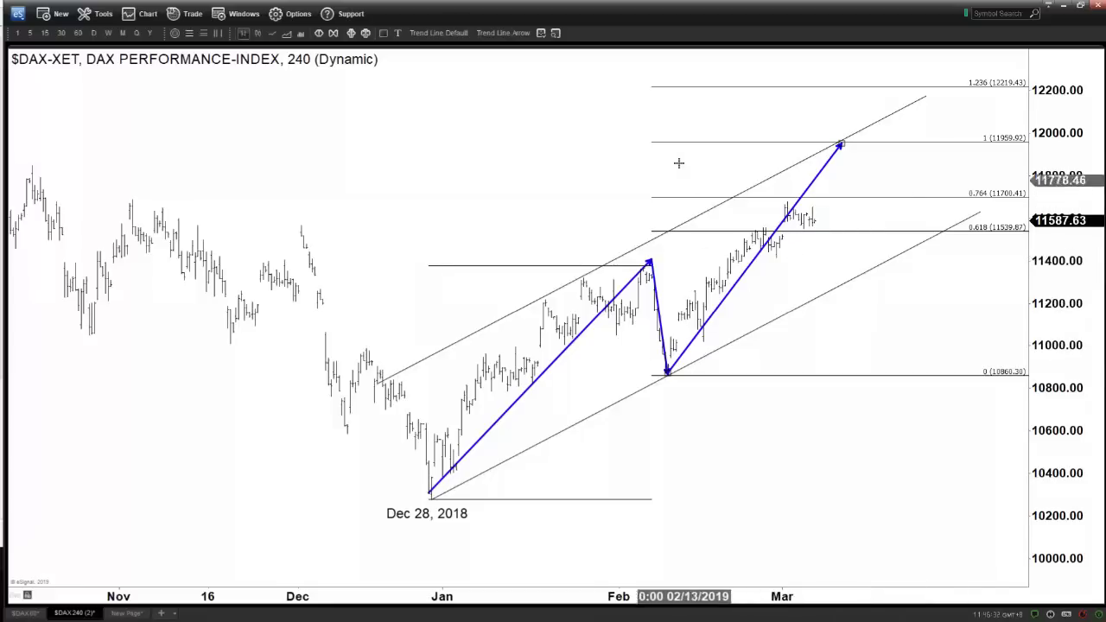
Draw a horizontal trend line arrow from the February low along the 10860.30 level and briefly check the 45-minute chart
{"action": "left_click", "coordinate": [502, 32]}
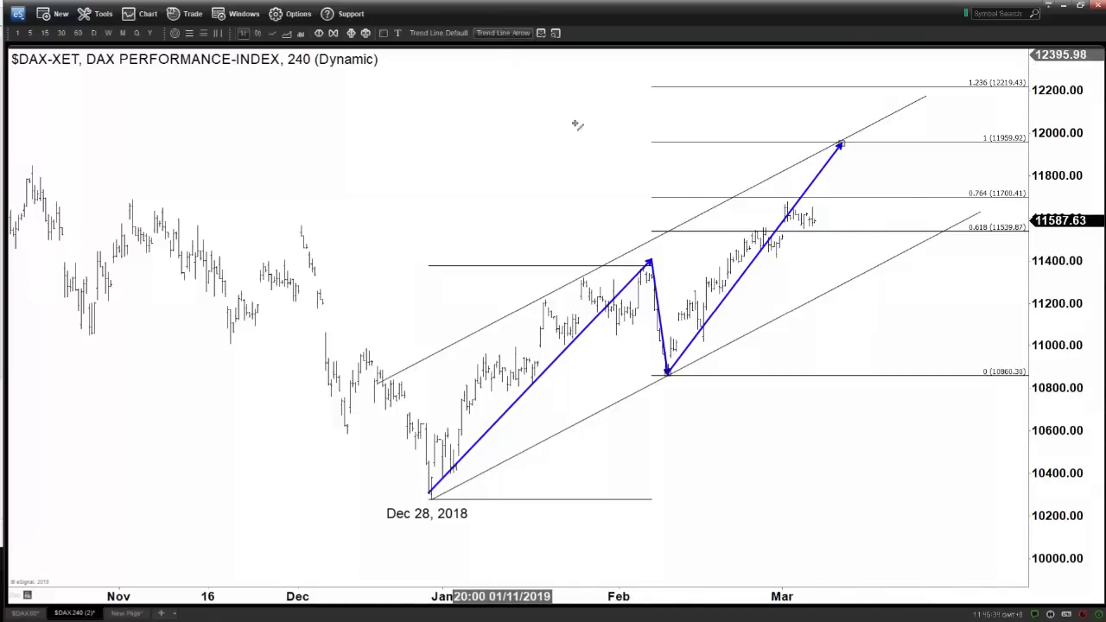
{"action": "mouse_move", "coordinate": [670, 374]}
{"action": "left_mouse_down"}
{"action": "mouse_move", "coordinate": [1018, 371]}
{"action": "mouse_move", "coordinate": [988, 377]}
{"action": "left_mouse_up"}
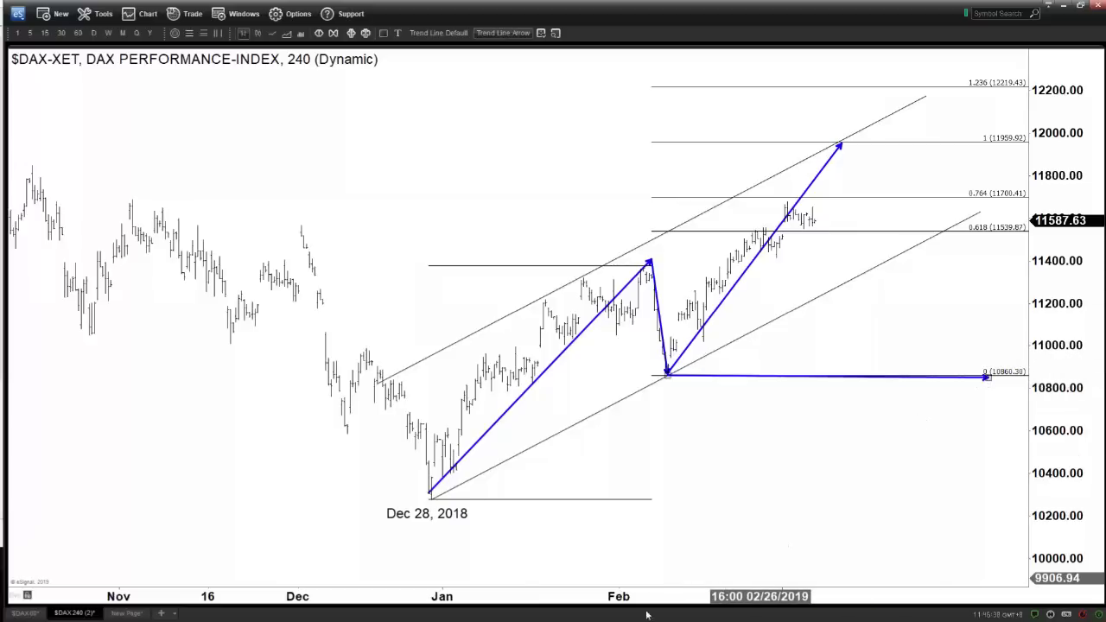
{"action": "left_click", "coordinate": [37, 614]}
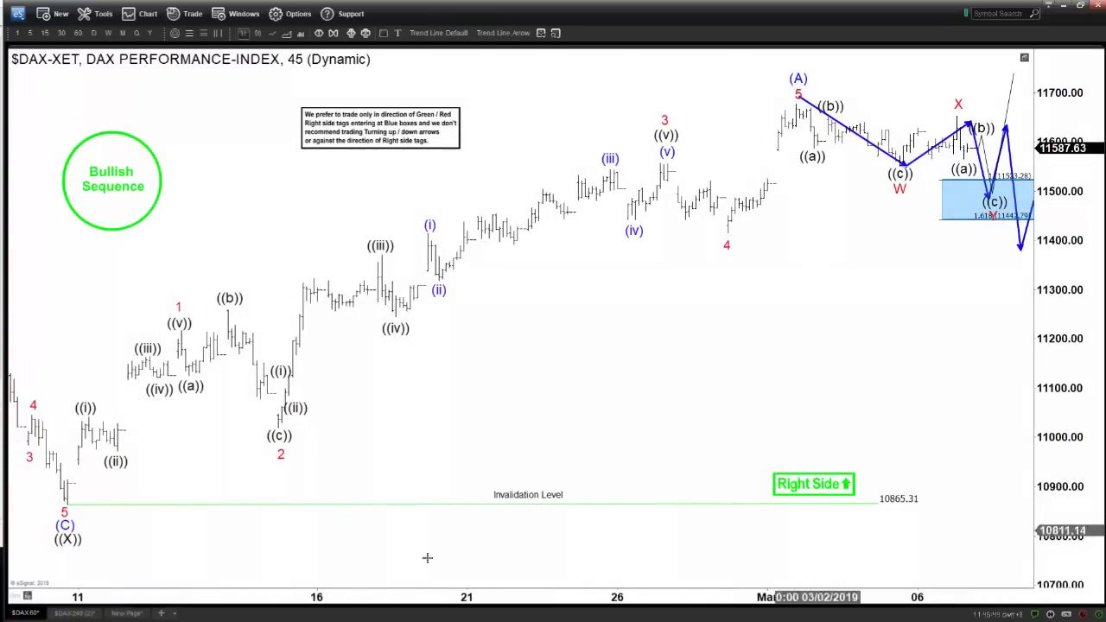
{"action": "left_click", "coordinate": [73, 612]}
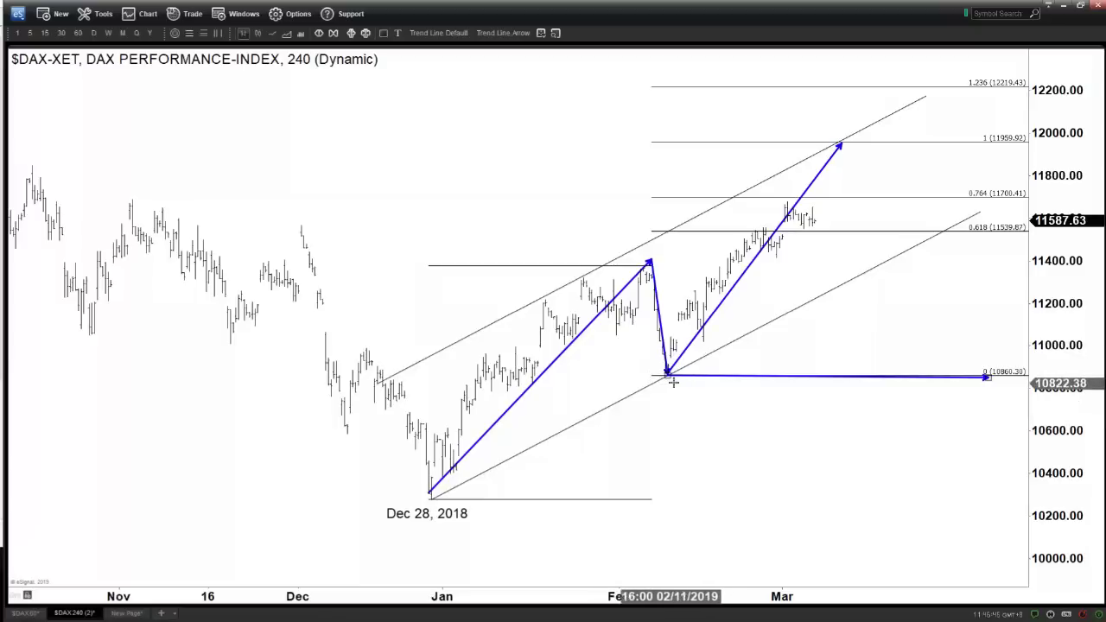
Try trend line arrows from the latest price down to the lower channel line and up past the upper one, and remove the up arrow
{"action": "left_click", "coordinate": [503, 33]}
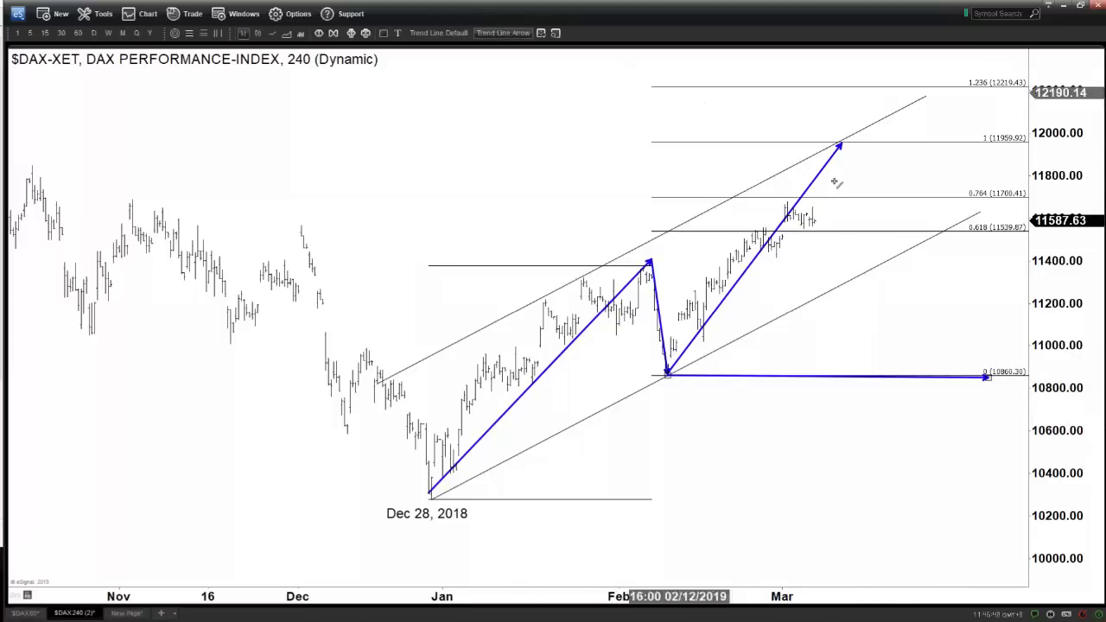
{"action": "mouse_move", "coordinate": [816, 215]}
{"action": "left_mouse_down"}
{"action": "mouse_move", "coordinate": [840, 286]}
{"action": "mouse_move", "coordinate": [880, 115]}
{"action": "left_mouse_up"}
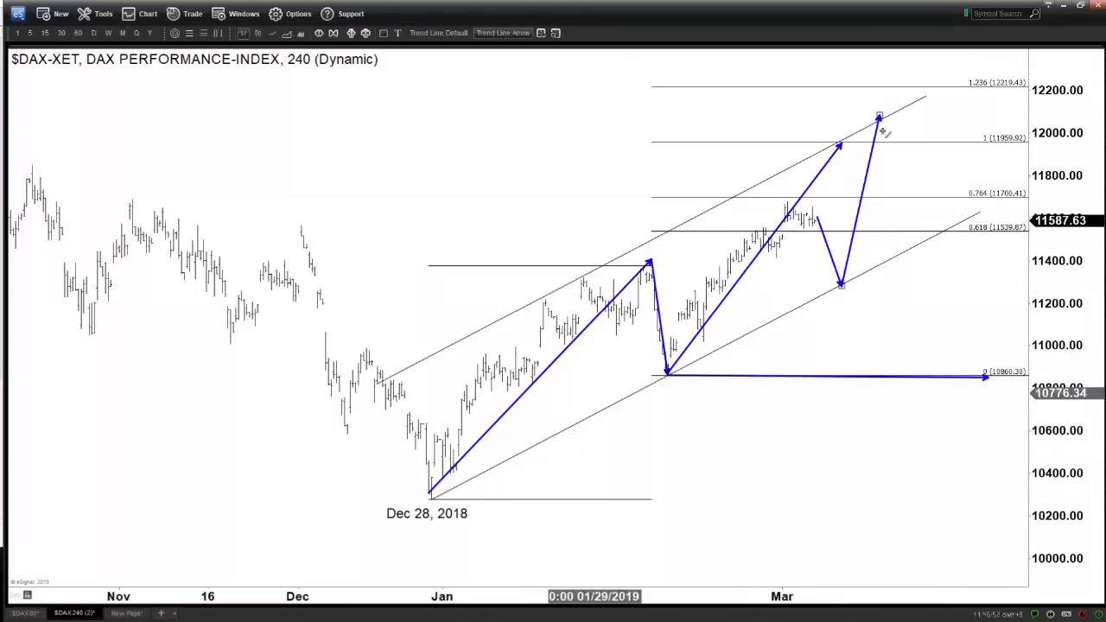
{"action": "right_click", "coordinate": [870, 166]}
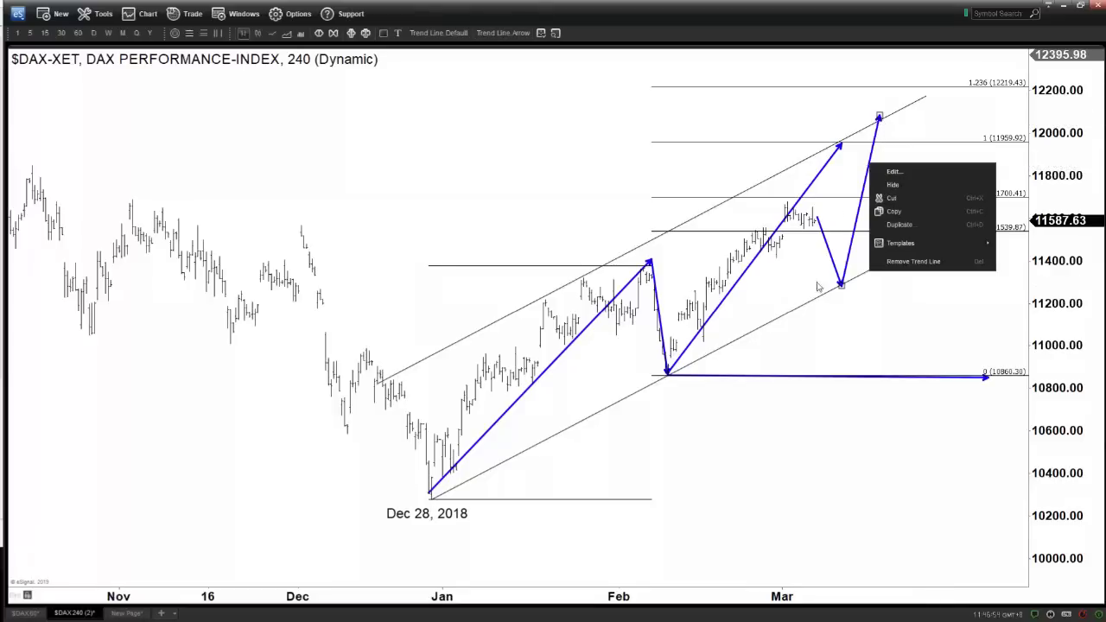
{"action": "left_click", "coordinate": [889, 262]}
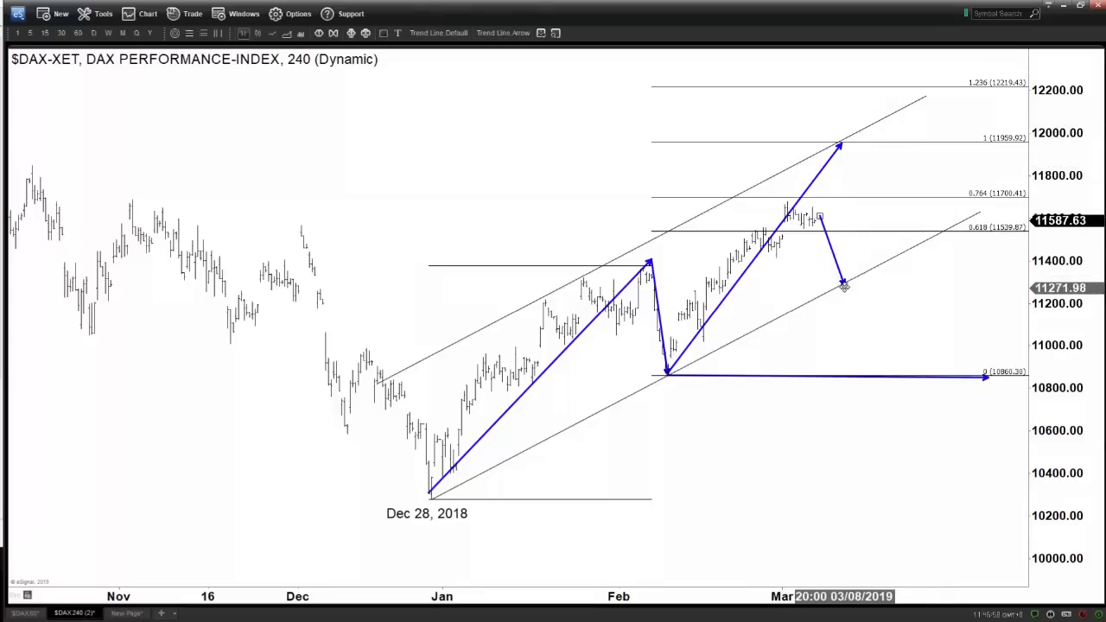
Shorten the down arrow to about 11440 and add arrows zigzagging up, down to the lower channel line, and back up
{"action": "left_click_drag", "start_coordinate": [843, 286], "coordinate": [835, 270]}
{"action": "left_click", "coordinate": [499, 33]}
{"action": "mouse_move", "coordinate": [828, 256]}
{"action": "left_mouse_down"}
{"action": "mouse_move", "coordinate": [833, 237]}
{"action": "mouse_move", "coordinate": [855, 299]}
{"action": "mouse_move", "coordinate": [849, 280]}
{"action": "left_mouse_up"}
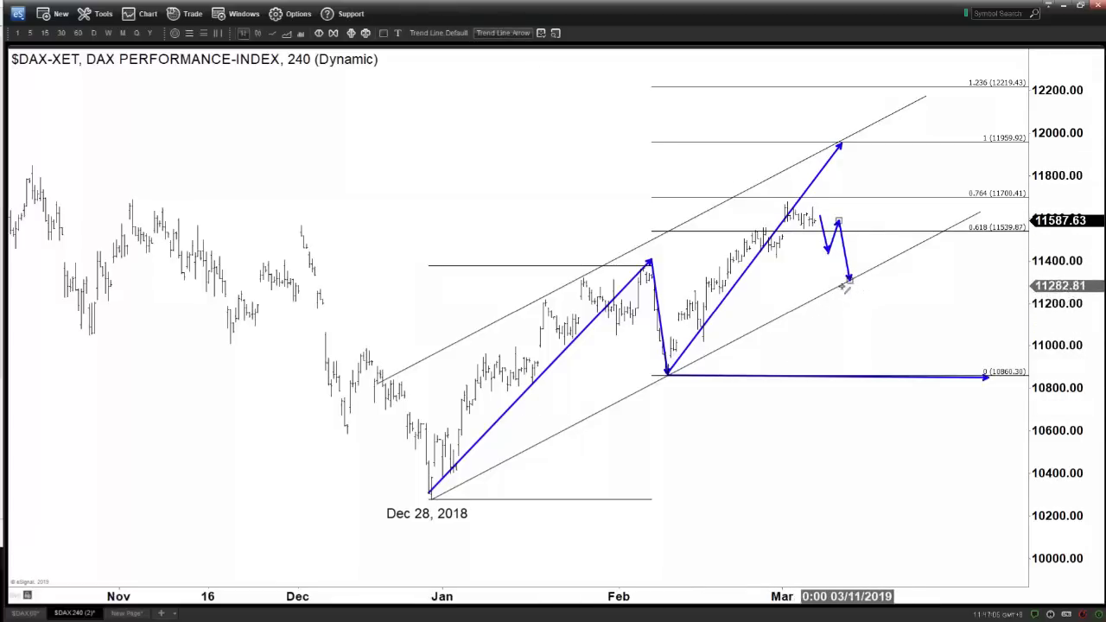
{"action": "left_click_drag", "start_coordinate": [850, 279], "coordinate": [877, 138]}
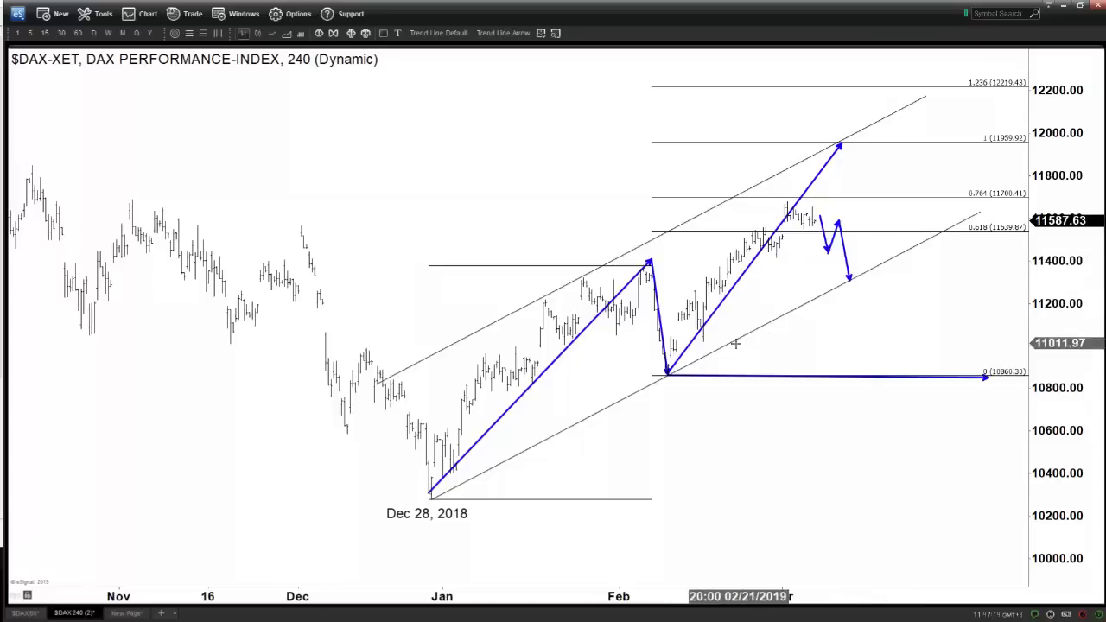
Remove the three short zigzag arrows drawn after the latest price bars
{"action": "right_click", "coordinate": [844, 249]}
{"action": "left_click", "coordinate": [875, 343]}
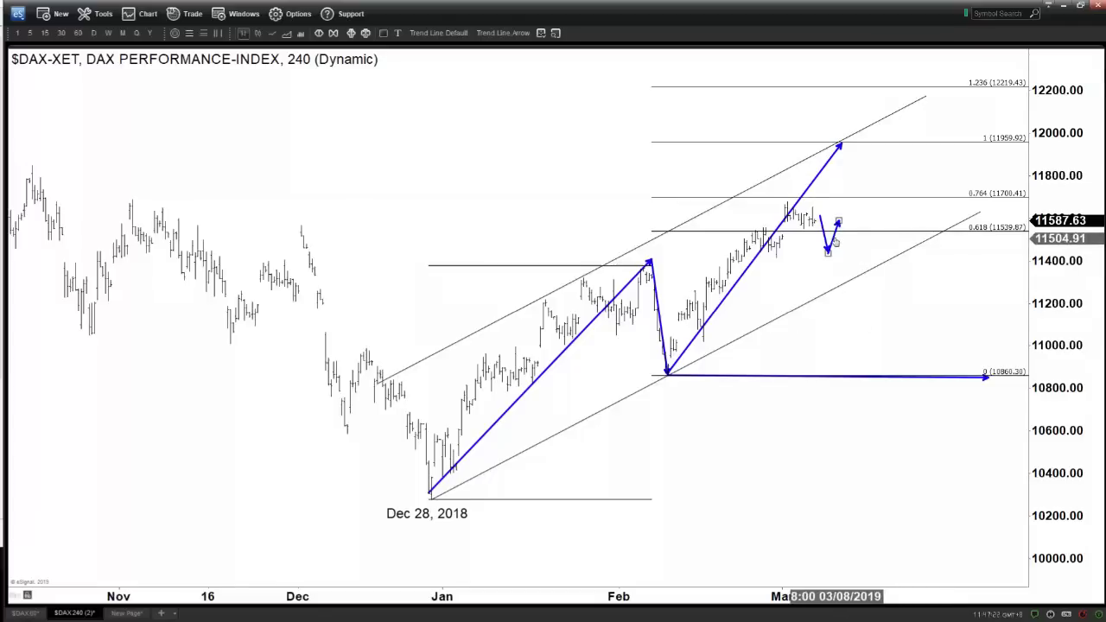
{"action": "right_click", "coordinate": [836, 239]}
{"action": "left_click", "coordinate": [901, 340]}
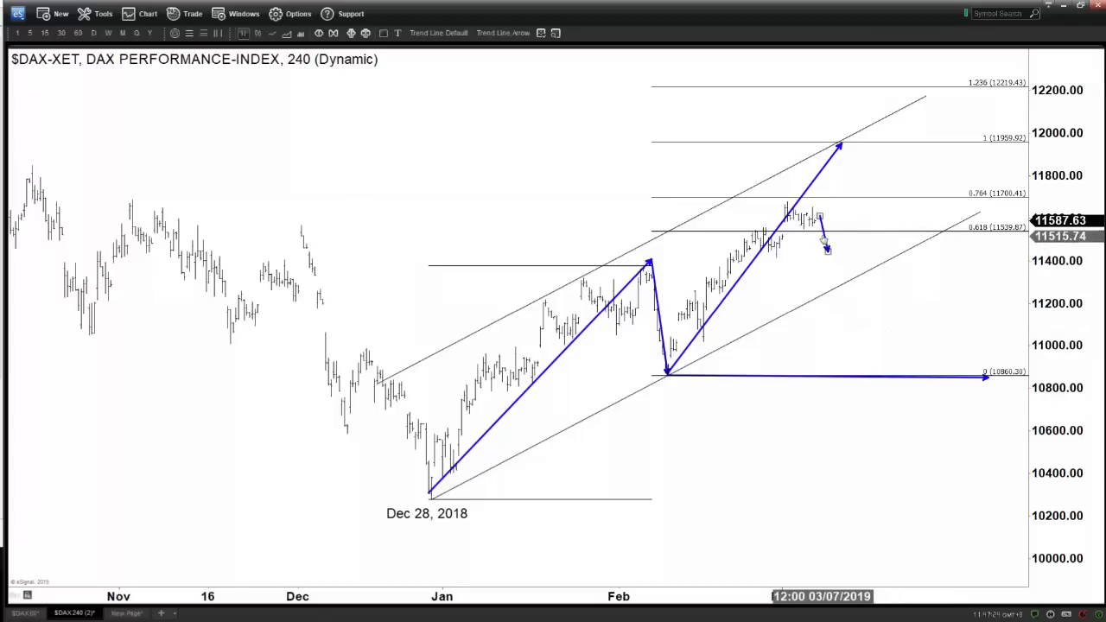
{"action": "right_click", "coordinate": [824, 234]}
{"action": "left_click", "coordinate": [828, 334]}
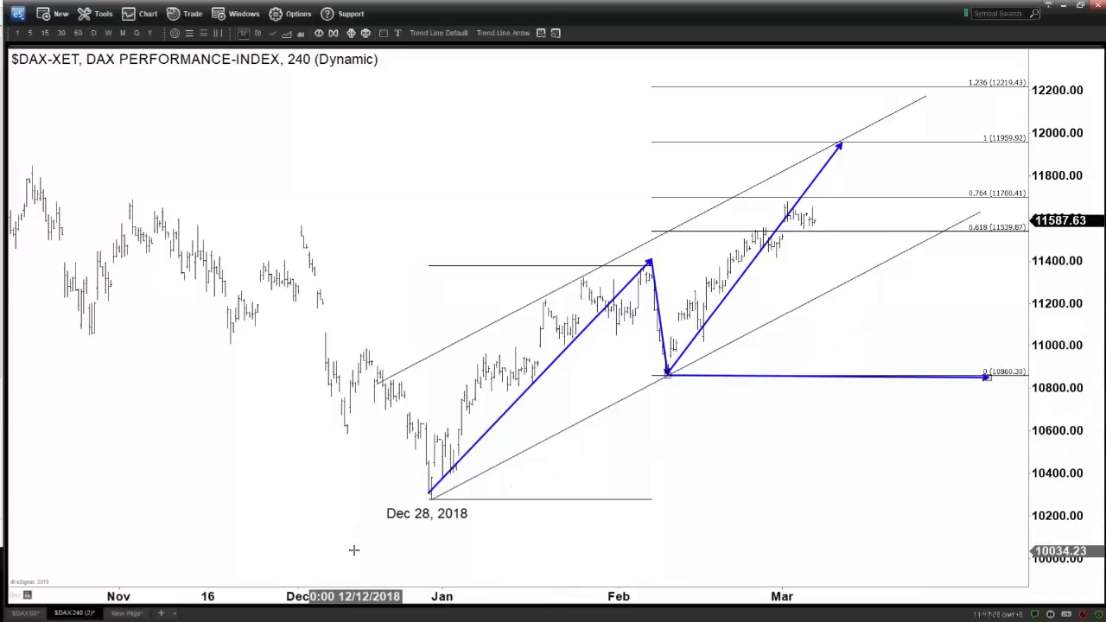
On the 45-minute chart, remove the final down arrow above (B) and move the short up arrow into the empty area near 11200
{"action": "left_click", "coordinate": [41, 613]}
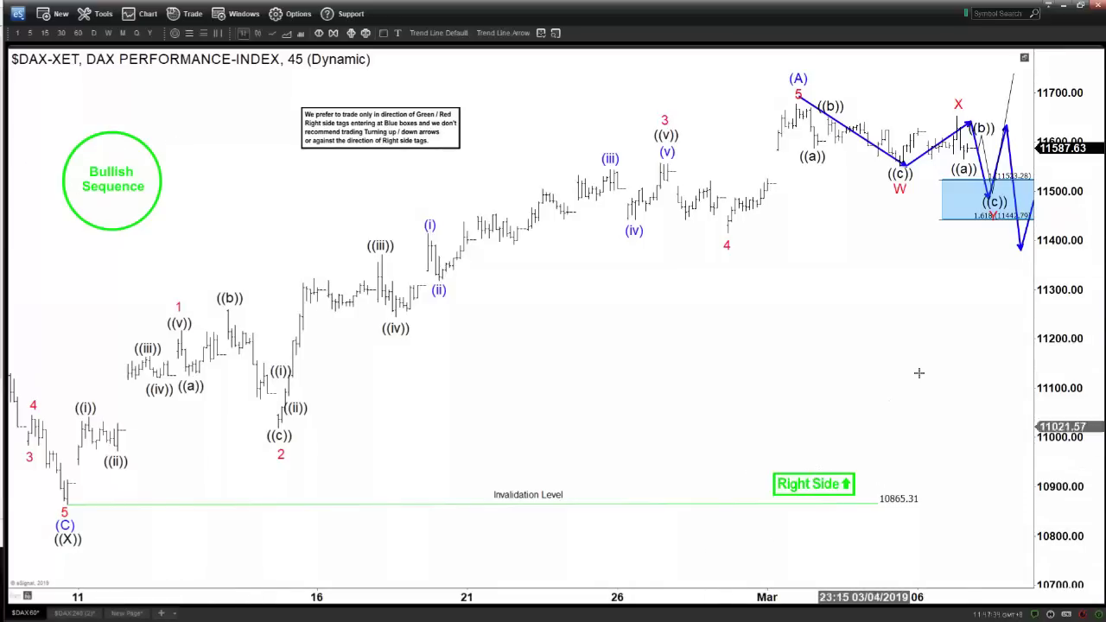
{"action": "left_click_drag", "start_coordinate": [919, 367], "coordinate": [909, 365]}
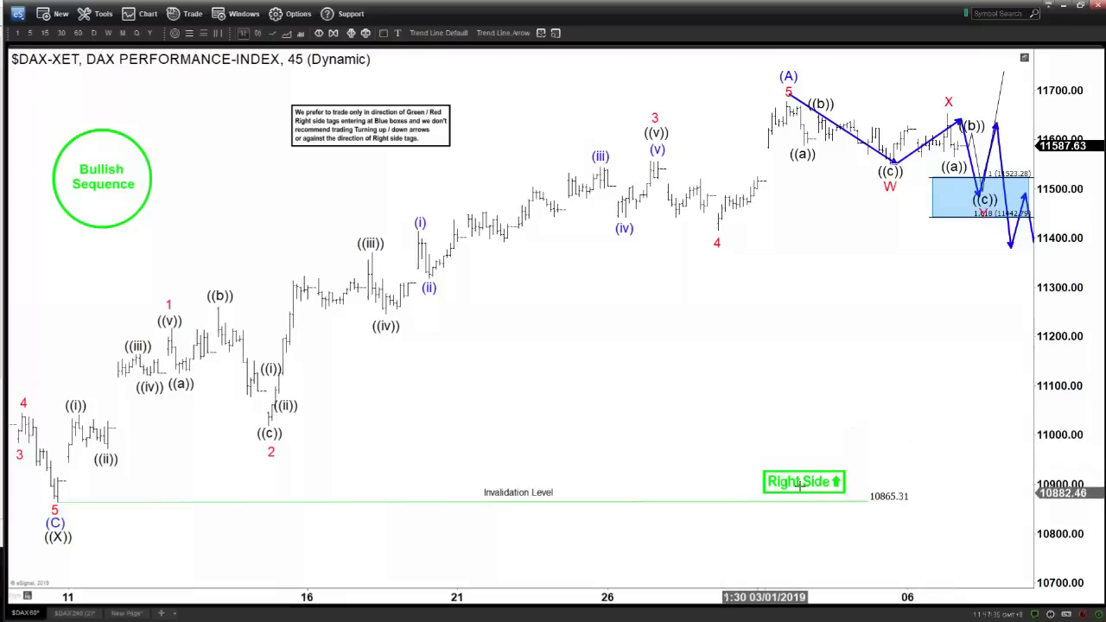
{"action": "scroll", "coordinate": [893, 368], "scroll_direction": "down", "scroll_amount": 3}
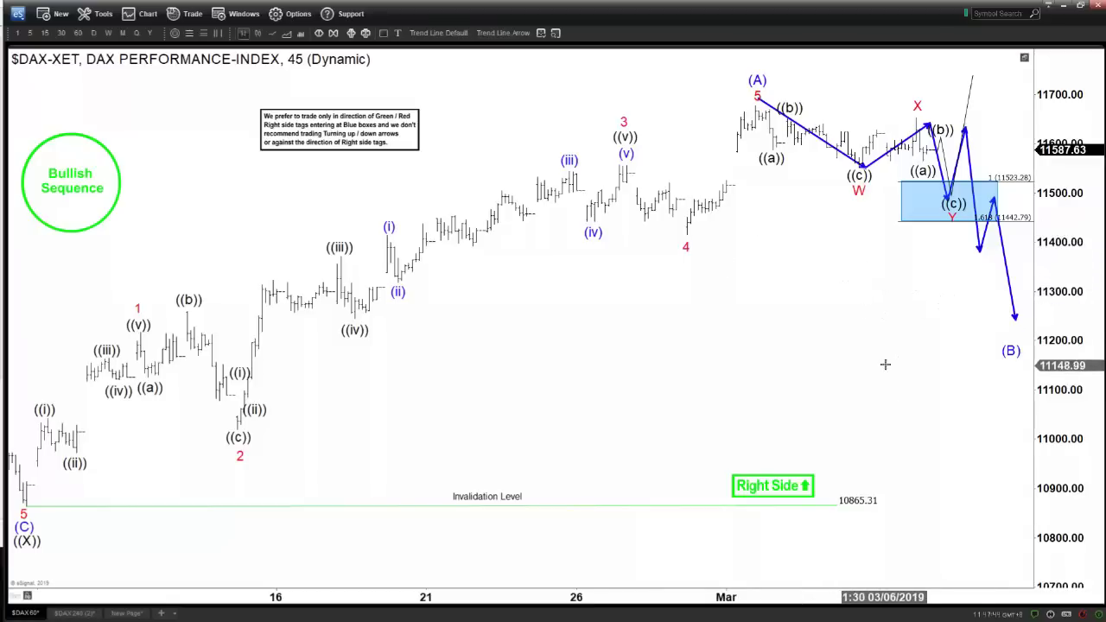
{"action": "right_click", "coordinate": [1004, 262]}
{"action": "left_click", "coordinate": [1016, 357]}
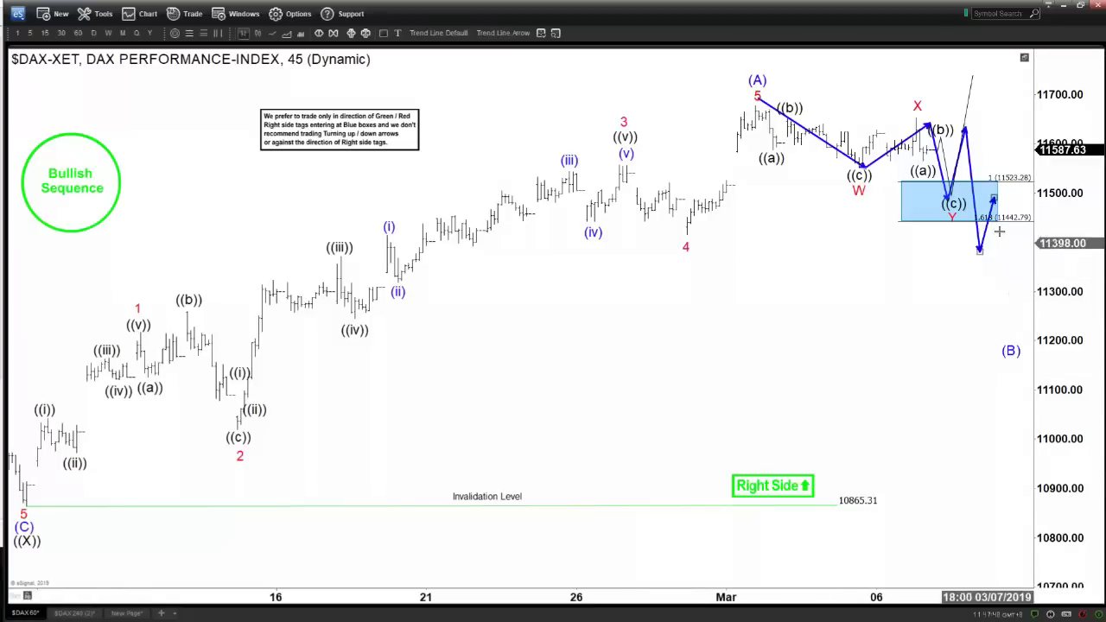
{"action": "left_click_drag", "start_coordinate": [985, 236], "coordinate": [825, 351]}
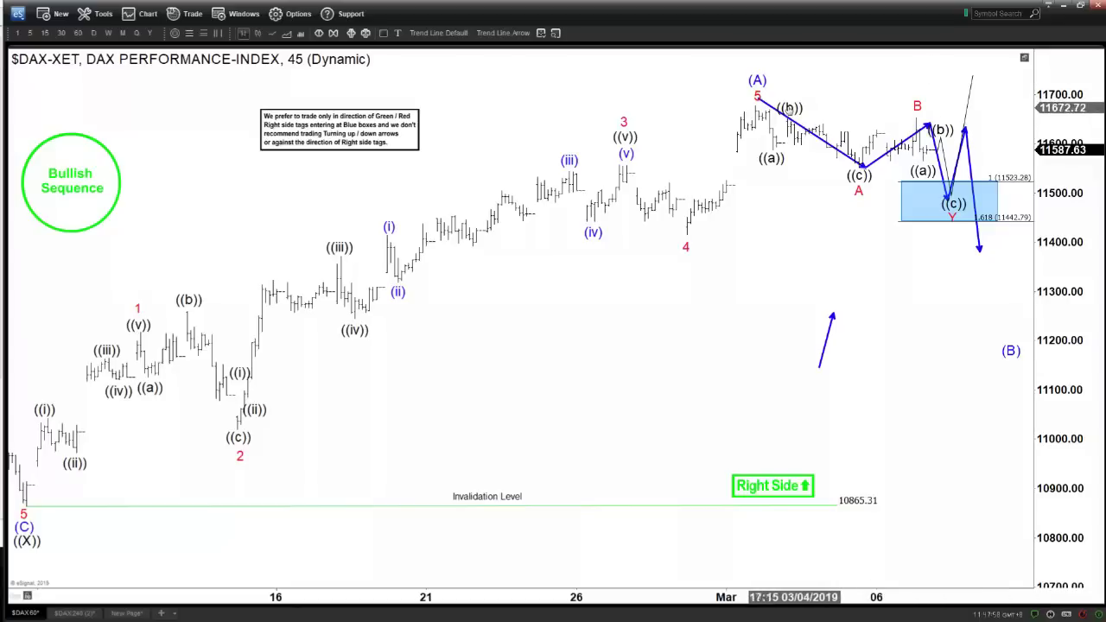
Delete the remaining blue trend line arrows and the (B) label from the 45-minute chart
{"action": "key", "text": "Delete"}
{"action": "key", "text": "Delete"}
{"action": "key", "text": "Delete"}
{"action": "key", "text": "Delete"}
{"action": "key", "text": "Delete"}
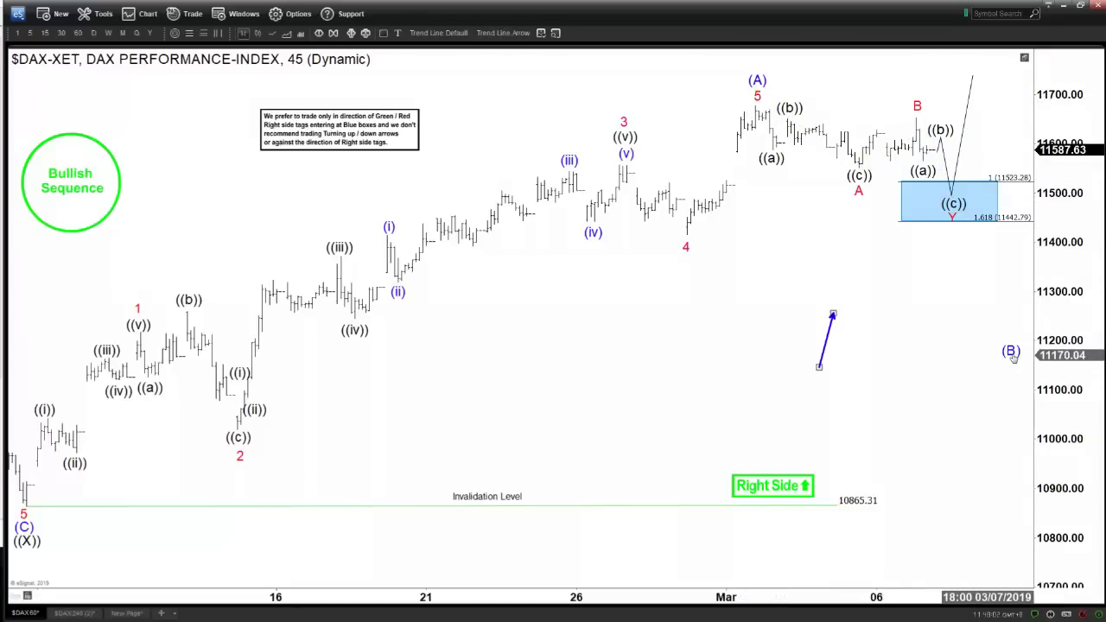
{"action": "key", "text": "Delete"}
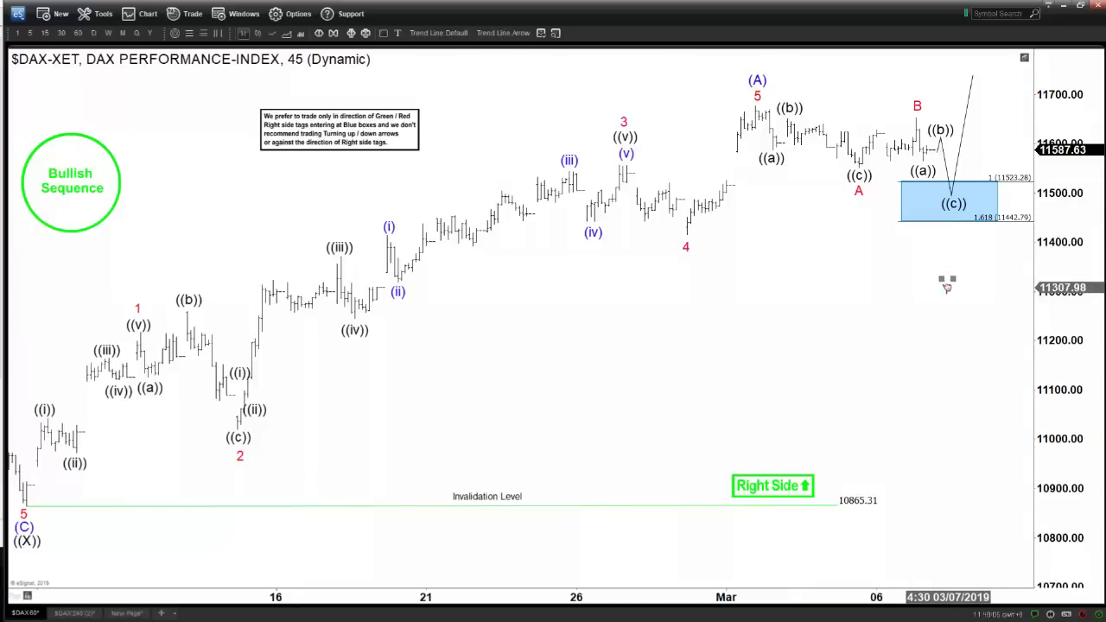
Relabel ((a)) and ((b)) after wave B as ((i)) and ((ii)), and reshape the projected path to dip near 11443 and rebound to about 11523
{"action": "left_click", "coordinate": [929, 167]}
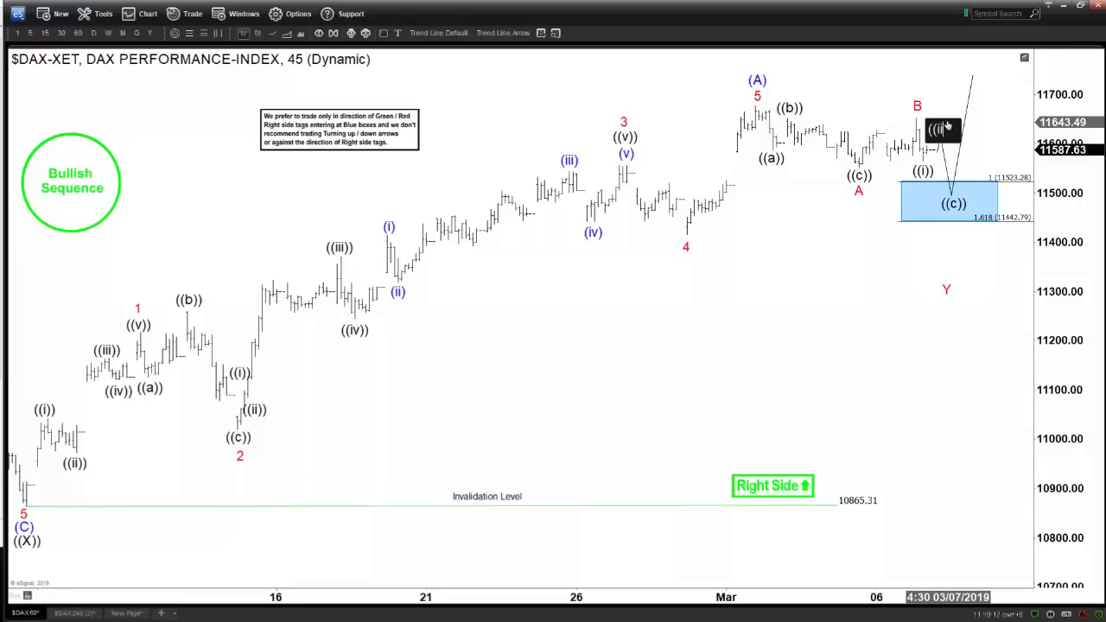
{"action": "left_click_drag", "start_coordinate": [945, 198], "coordinate": [924, 215]}
{"action": "left_click", "coordinate": [945, 167]}
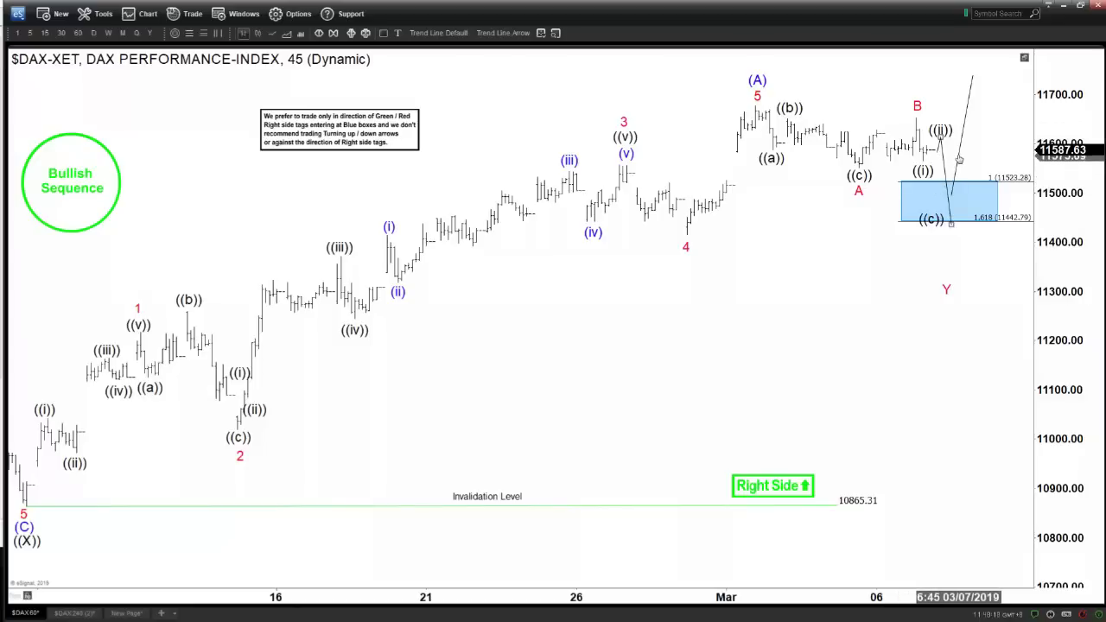
{"action": "left_click_drag", "start_coordinate": [973, 99], "coordinate": [958, 170]}
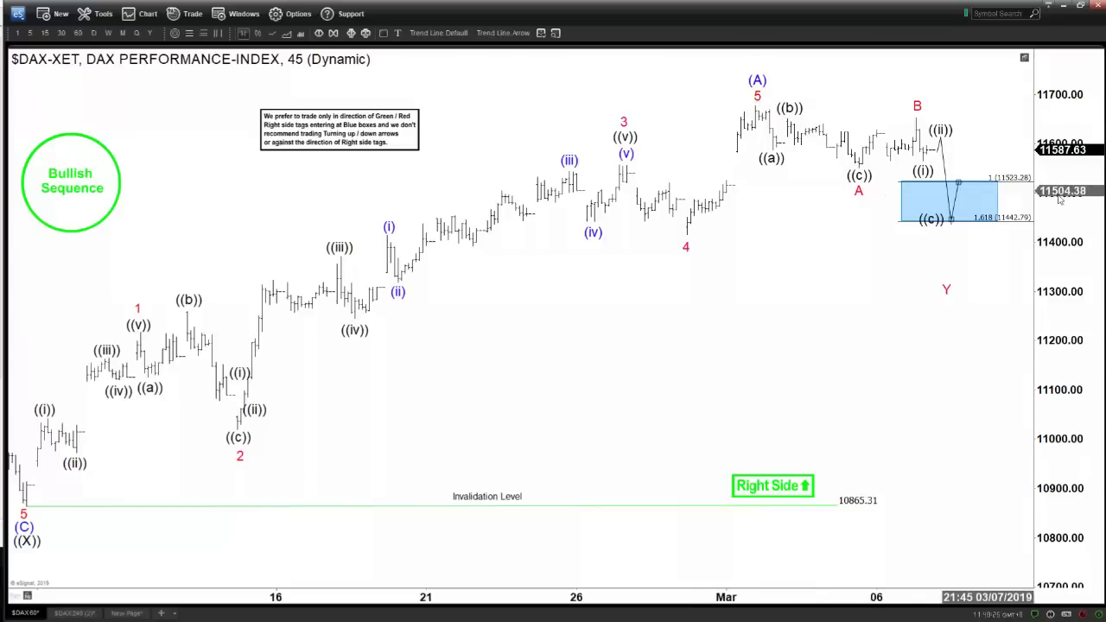
Remove the Fibonacci extension levels and move the blue box into the empty area between about 11250 and 11330
{"action": "right_click", "coordinate": [1018, 181]}
{"action": "left_click", "coordinate": [997, 281]}
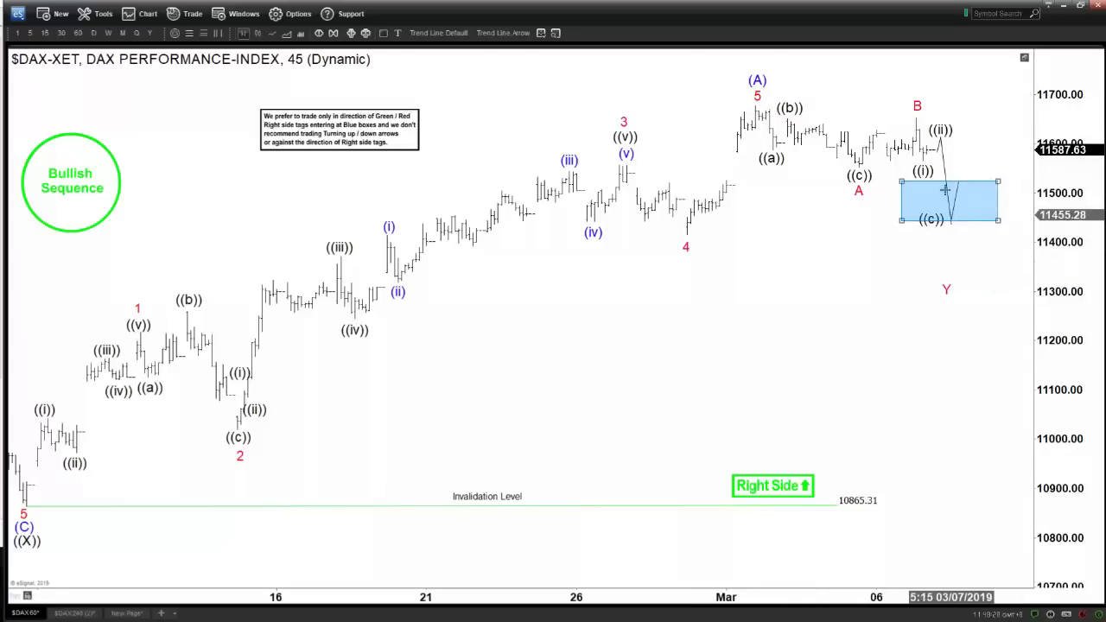
{"action": "left_click_drag", "start_coordinate": [972, 182], "coordinate": [788, 279]}
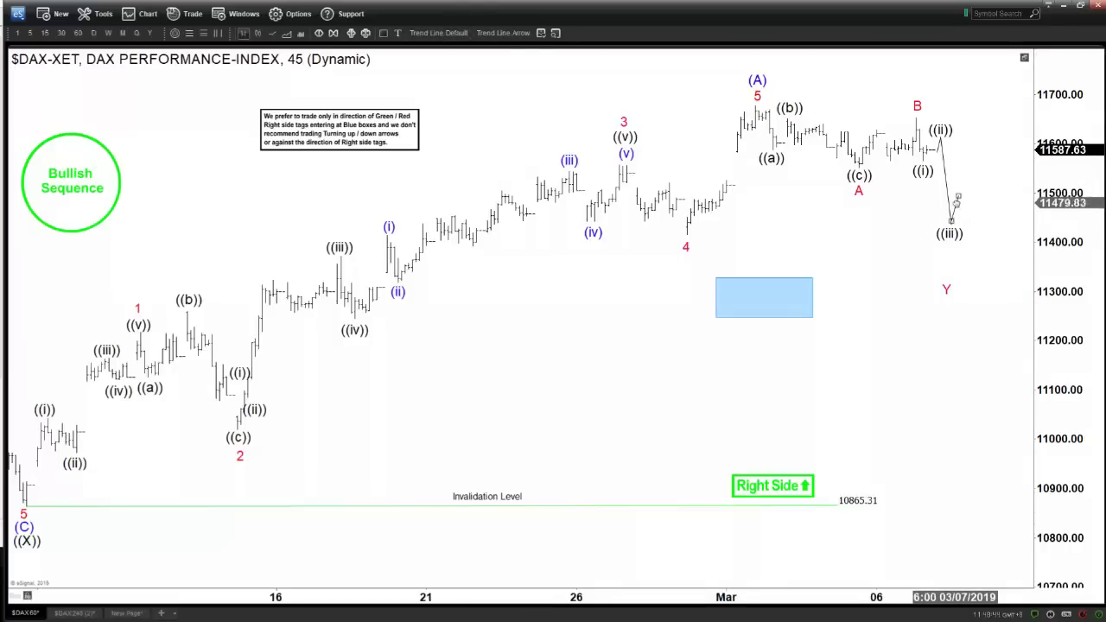
Extend the projected path beyond ((iii)) with a rebound to about 11495 and a final decline to about 11325
{"action": "left_click", "coordinate": [962, 196]}
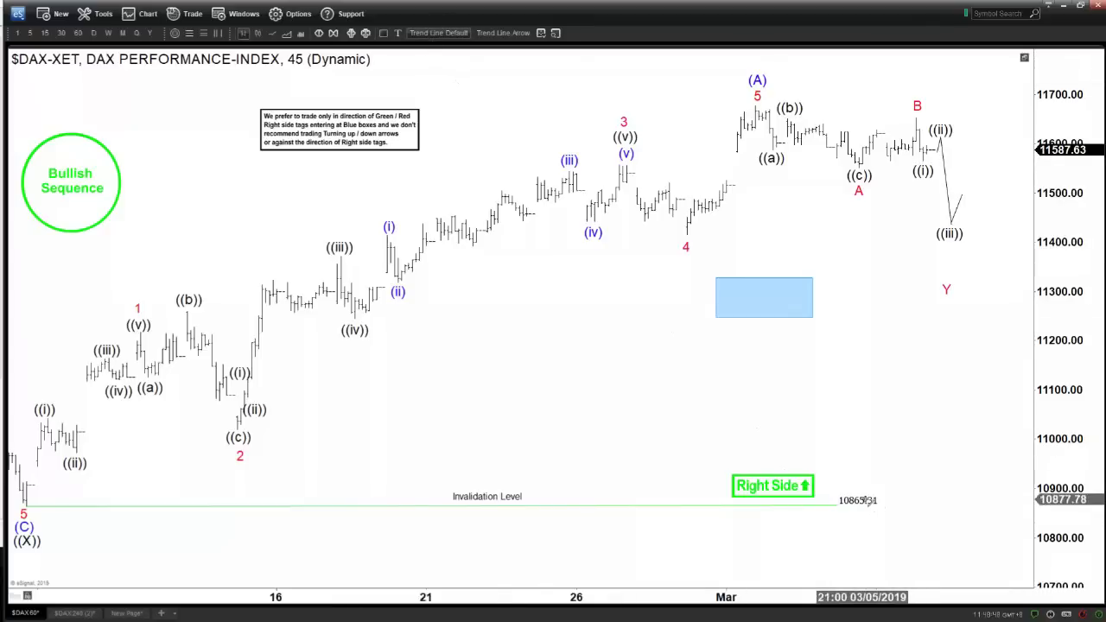
{"action": "left_click_drag", "start_coordinate": [965, 199], "coordinate": [984, 282]}
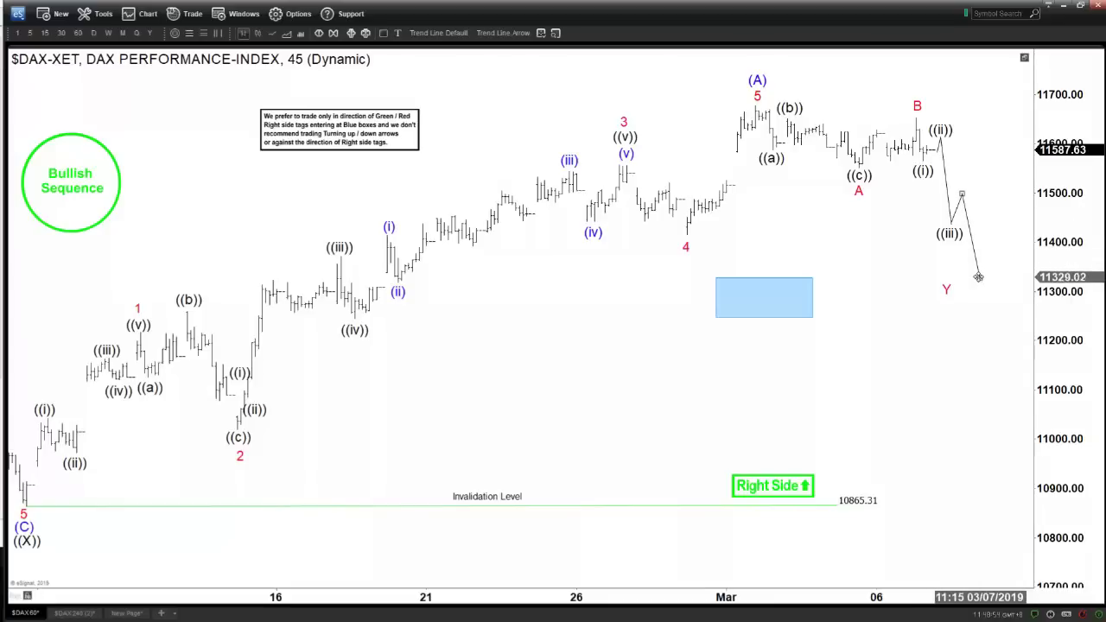
{"action": "left_click_drag", "start_coordinate": [980, 278], "coordinate": [973, 278]}
Add the label ((iv)) at the rebound high and ((v)) at the end of the projected path
{"action": "left_click_drag", "start_coordinate": [945, 127], "coordinate": [967, 178]}
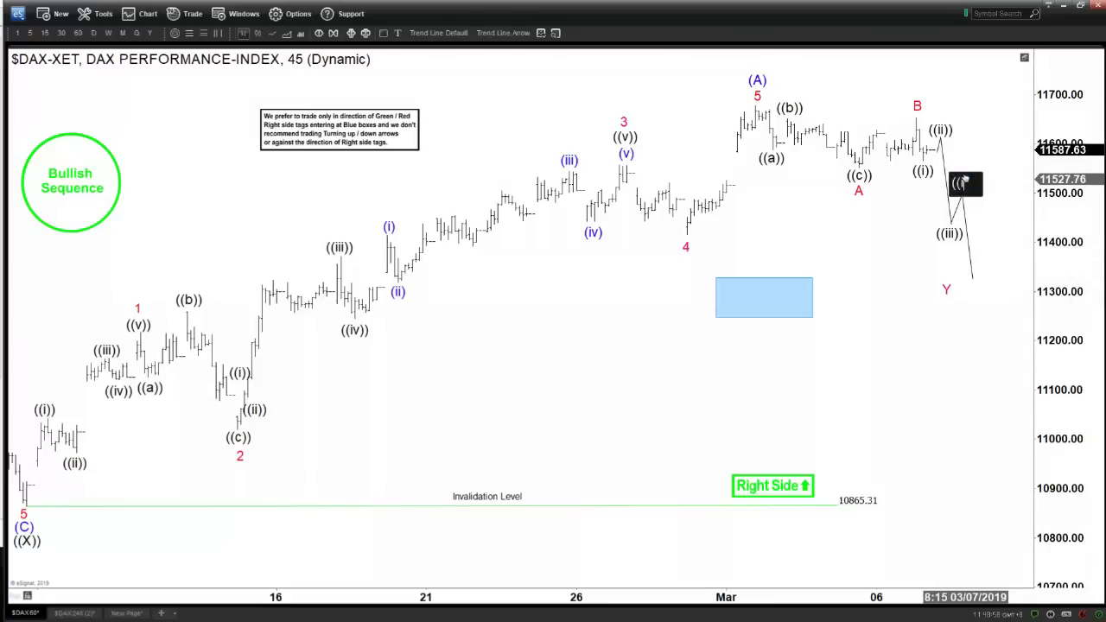
{"action": "left_click", "coordinate": [985, 168]}
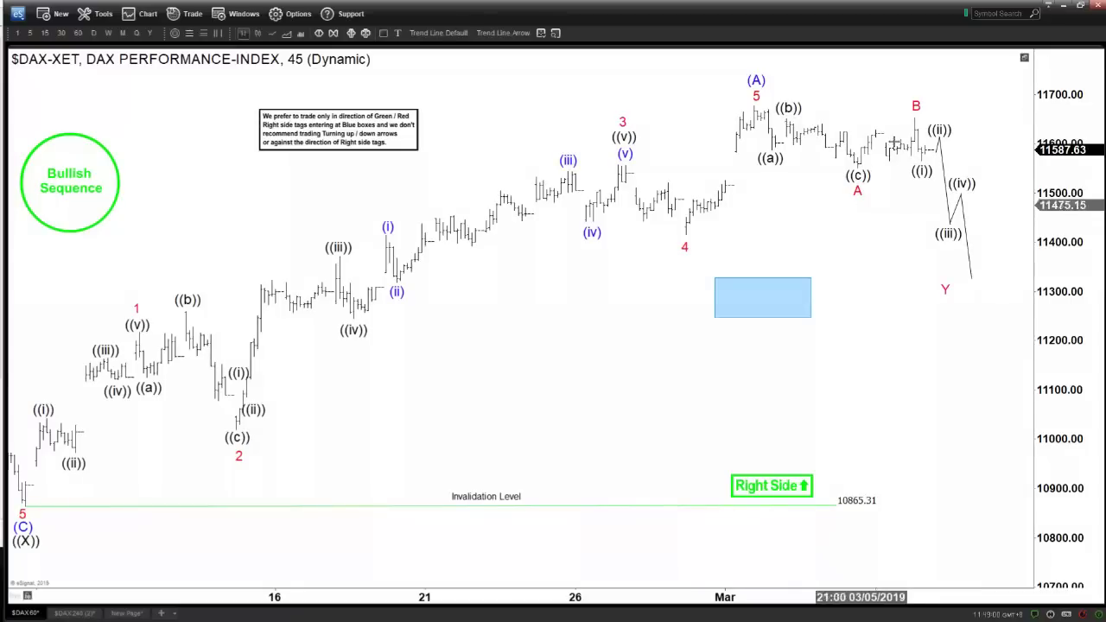
{"action": "left_click_drag", "start_coordinate": [948, 233], "coordinate": [963, 288]}
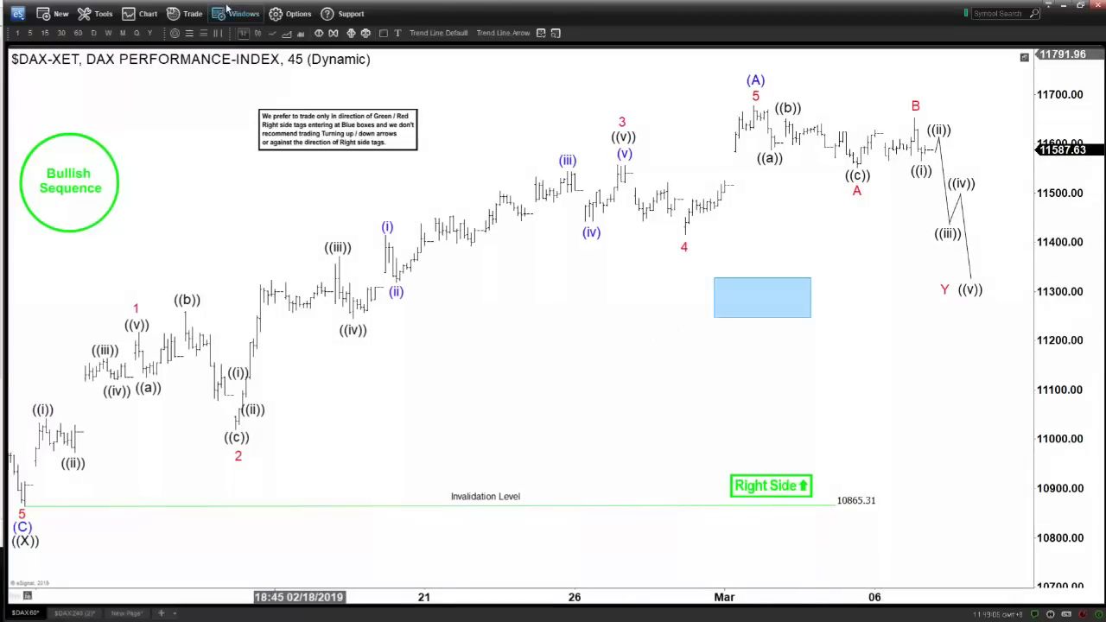
Draw Fibonacci retracement levels from the (C) low to the (A) high, and fit the blue box to the 0.5–0.618 zone beneath the projected path
{"action": "left_click", "coordinate": [190, 33]}
{"action": "left_click_drag", "start_coordinate": [26, 508], "coordinate": [836, 105]}
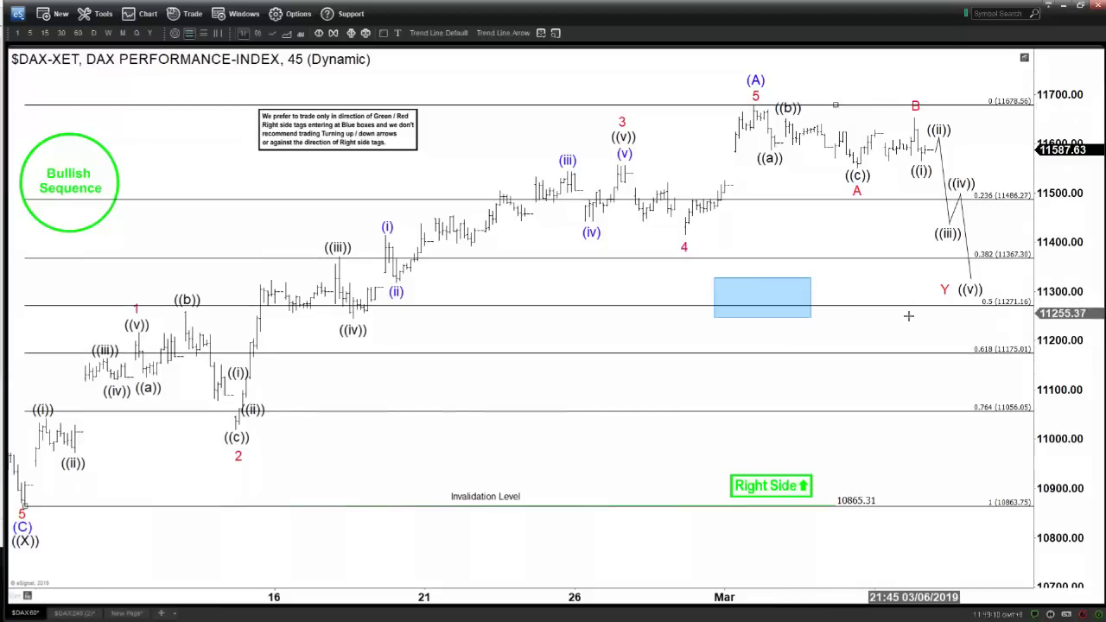
{"action": "left_click_drag", "start_coordinate": [790, 278], "coordinate": [966, 308]}
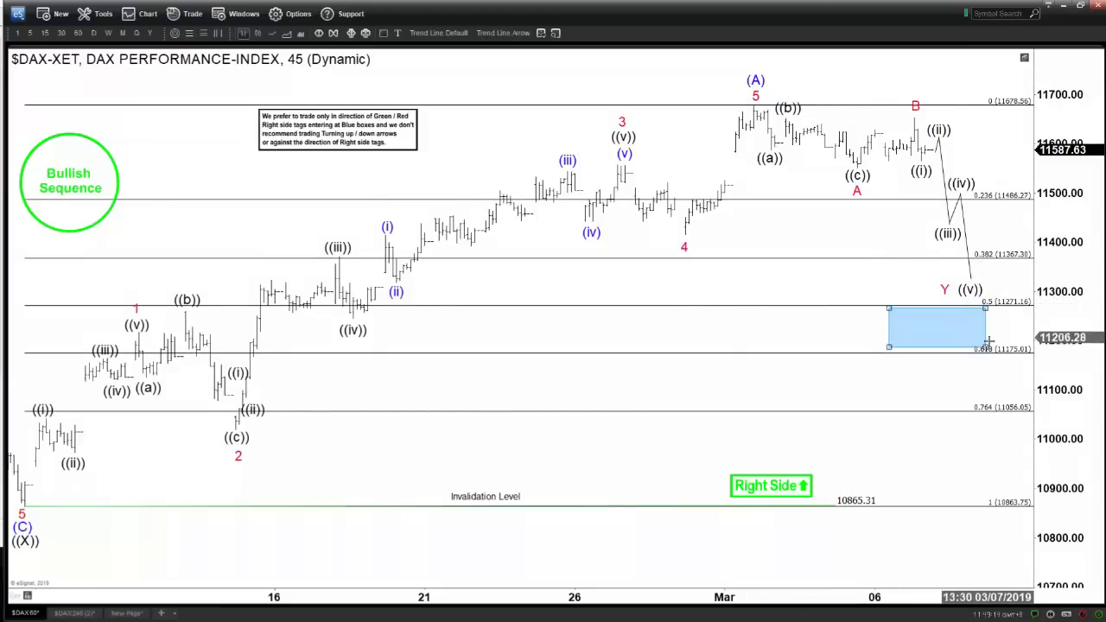
{"action": "left_click_drag", "start_coordinate": [984, 348], "coordinate": [1015, 355]}
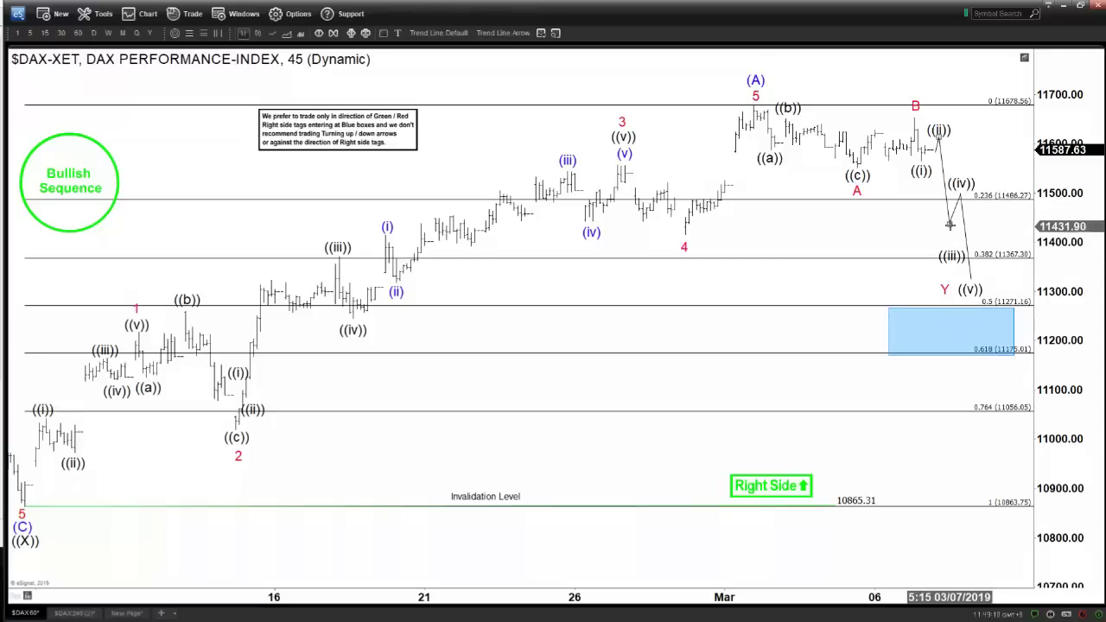
Reshape the projected path to dip near 11400, rebound to about 11465 and end near 11271, moving labels ((iv)) and ((v)) to match
{"action": "mouse_move", "coordinate": [950, 223]}
{"action": "left_mouse_down"}
{"action": "mouse_move", "coordinate": [953, 242]}
{"action": "mouse_move", "coordinate": [952, 213]}
{"action": "mouse_move", "coordinate": [961, 235]}
{"action": "left_mouse_up"}
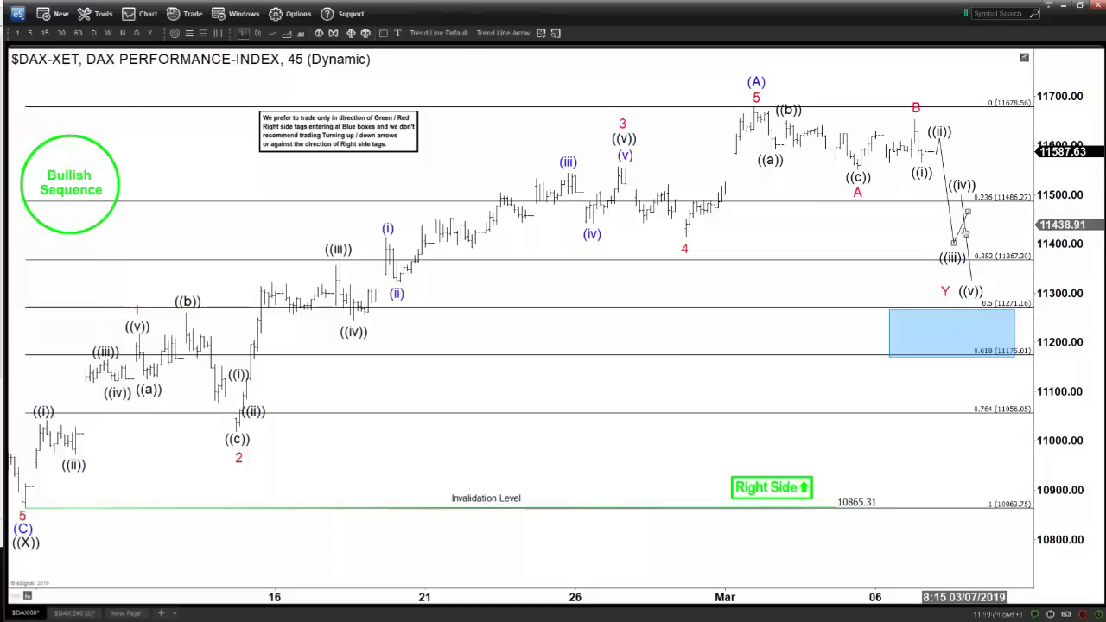
{"action": "mouse_move", "coordinate": [972, 281]}
{"action": "left_mouse_down"}
{"action": "mouse_move", "coordinate": [980, 323]}
{"action": "mouse_move", "coordinate": [947, 289]}
{"action": "mouse_move", "coordinate": [955, 278]}
{"action": "left_mouse_up"}
{"action": "left_click_drag", "start_coordinate": [965, 185], "coordinate": [970, 199]}
{"action": "left_click_drag", "start_coordinate": [954, 285], "coordinate": [978, 322]}
Relabel Y as C beneath ((v)) and add a blue (B) label below it in the blue box
{"action": "type", "text": "C"}
{"action": "left_click", "coordinate": [899, 289]}
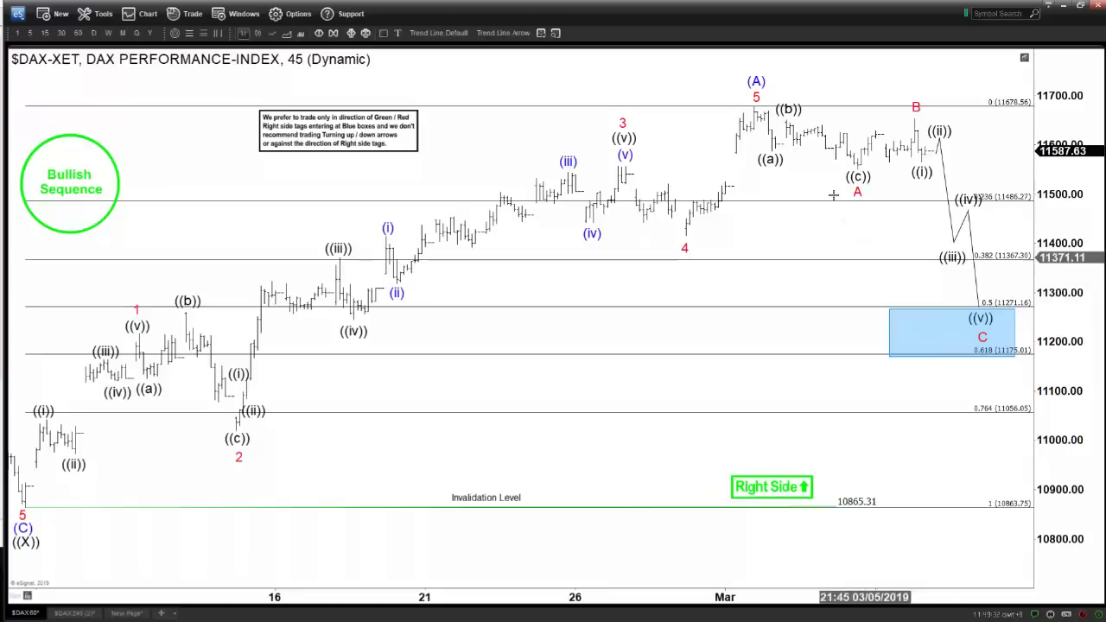
{"action": "left_click_drag", "start_coordinate": [759, 79], "coordinate": [990, 347]}
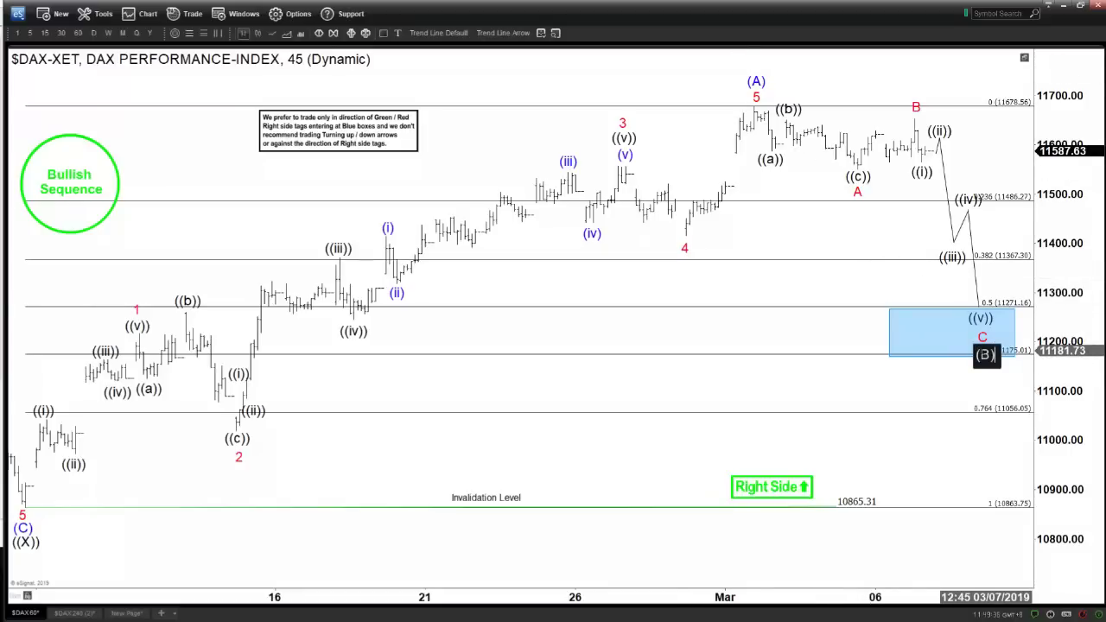
Reload the 45-minute page to restore the original W-X-Y count, and open the 240-minute chart
{"action": "left_click", "coordinate": [17, 14]}
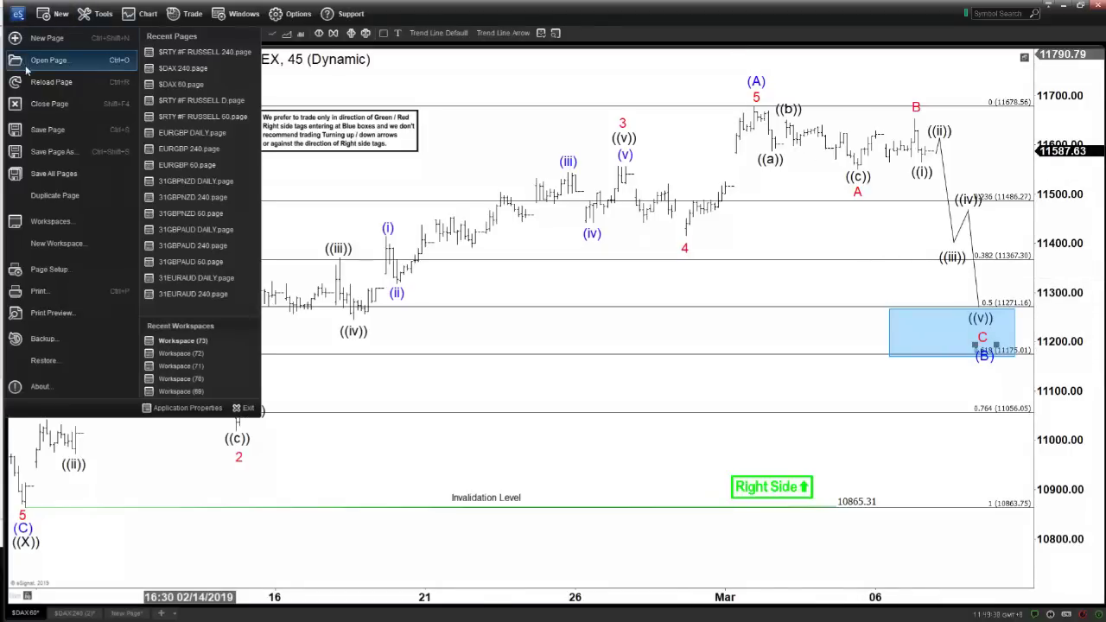
{"action": "left_click", "coordinate": [874, 333]}
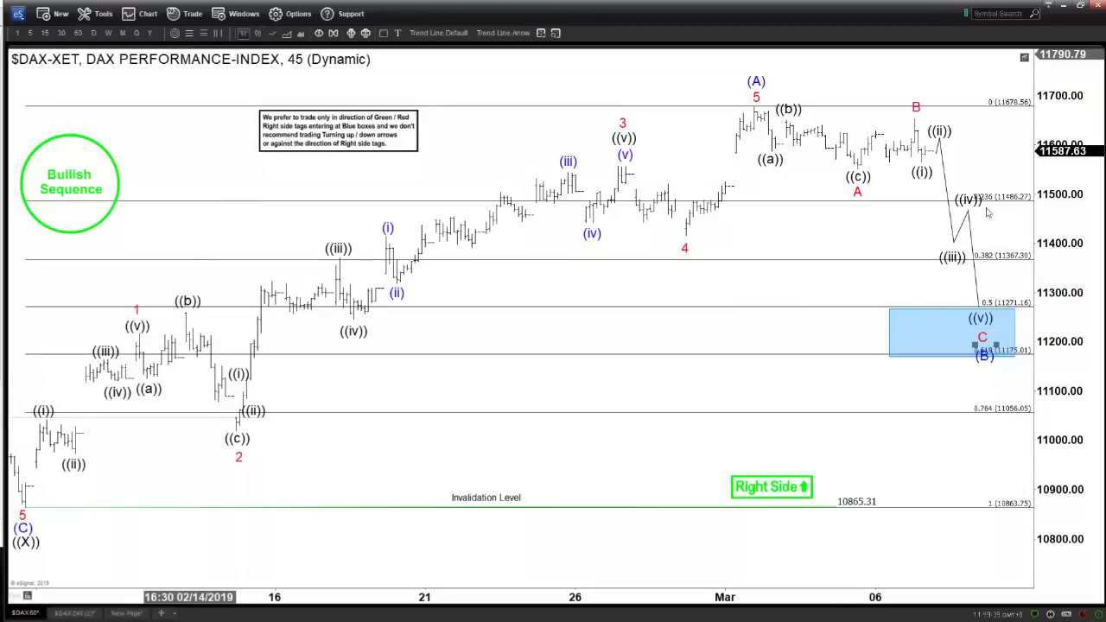
{"action": "left_click_drag", "start_coordinate": [870, 257], "coordinate": [799, 255]}
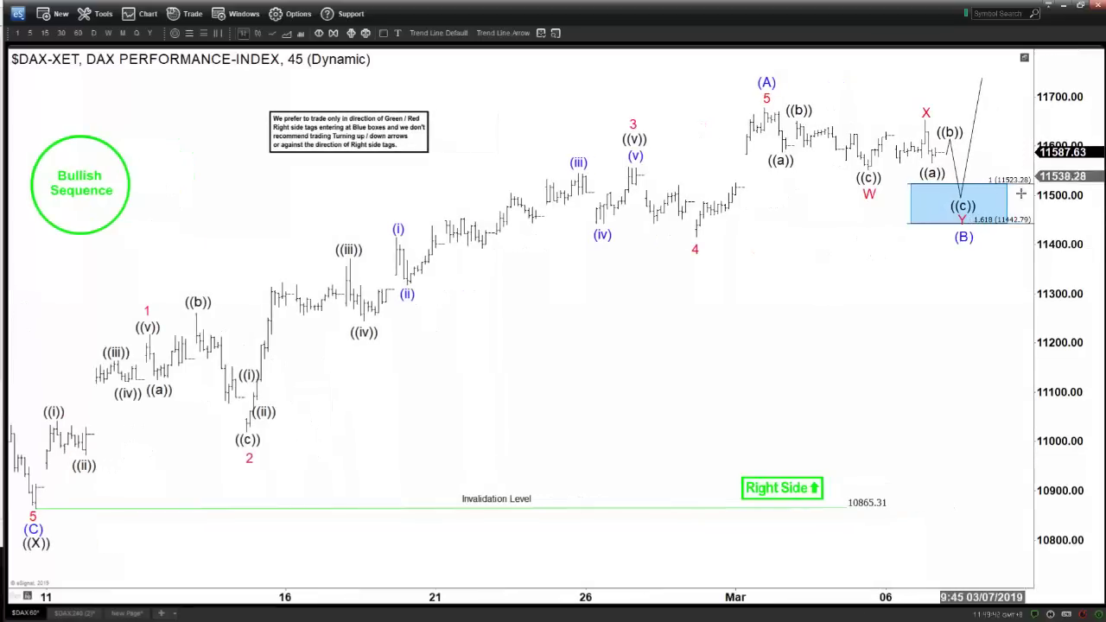
{"action": "left_click_drag", "start_coordinate": [899, 232], "coordinate": [885, 230]}
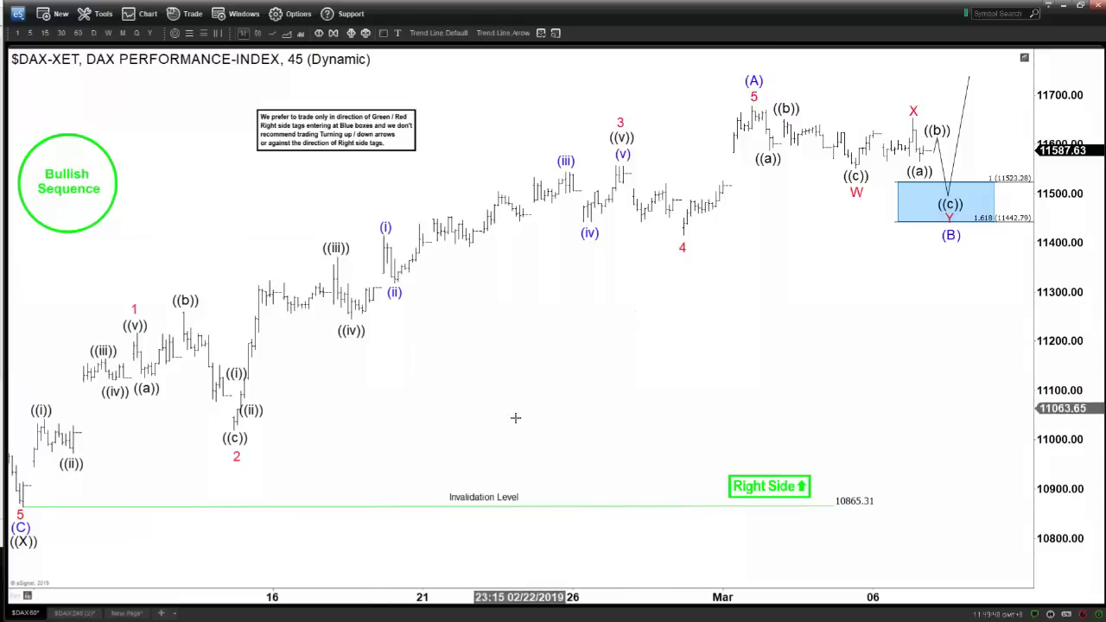
{"action": "left_click", "coordinate": [78, 614]}
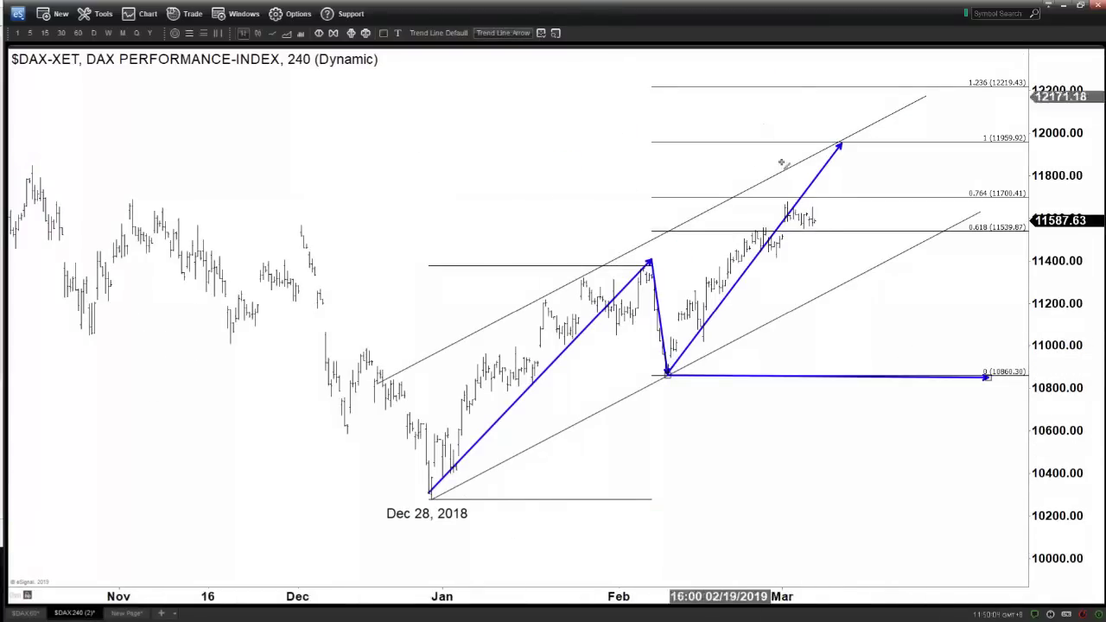
Sketch a pullback arrow from the latest bar to about 11390 and a rally arrow from there to about 12171
{"action": "left_click_drag", "start_coordinate": [823, 211], "coordinate": [830, 257]}
{"action": "key", "text": "Escape"}
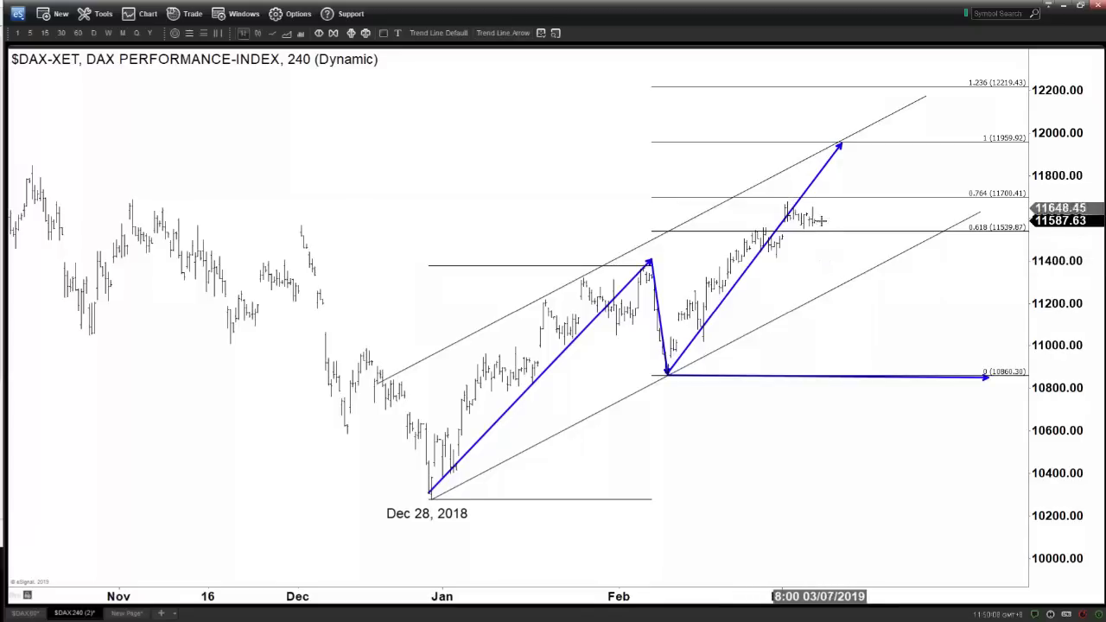
{"action": "mouse_move", "coordinate": [821, 224]}
{"action": "left_mouse_down"}
{"action": "mouse_move", "coordinate": [835, 264]}
{"action": "mouse_move", "coordinate": [890, 98]}
{"action": "left_mouse_up"}
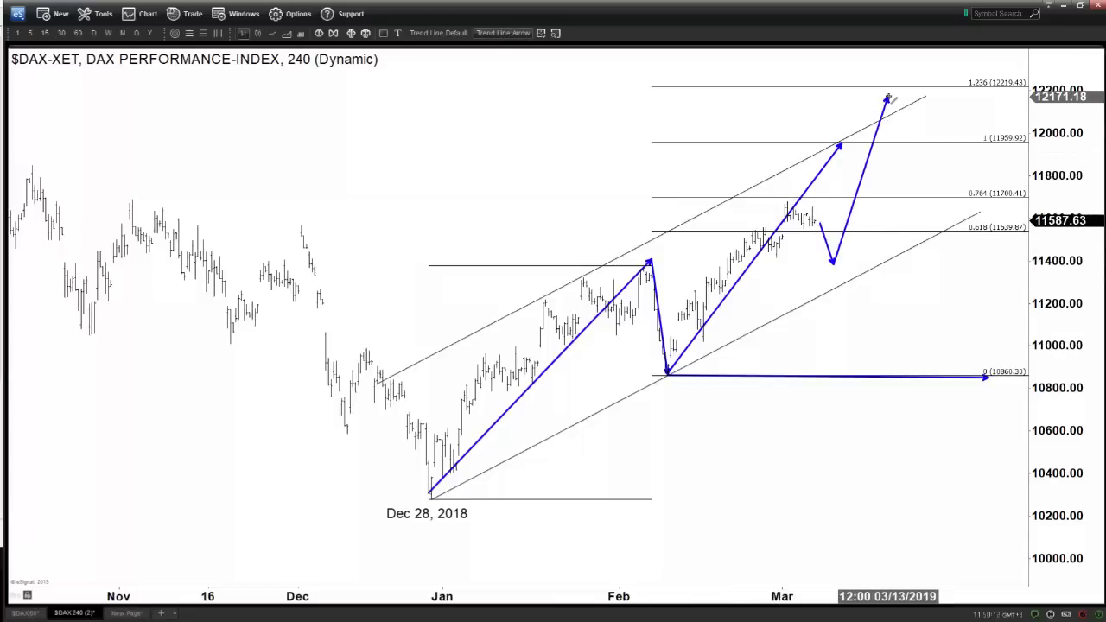
Remove the sketched rally arrow and the short pullback arrow from the 240-minute chart
{"action": "key", "text": "Delete"}
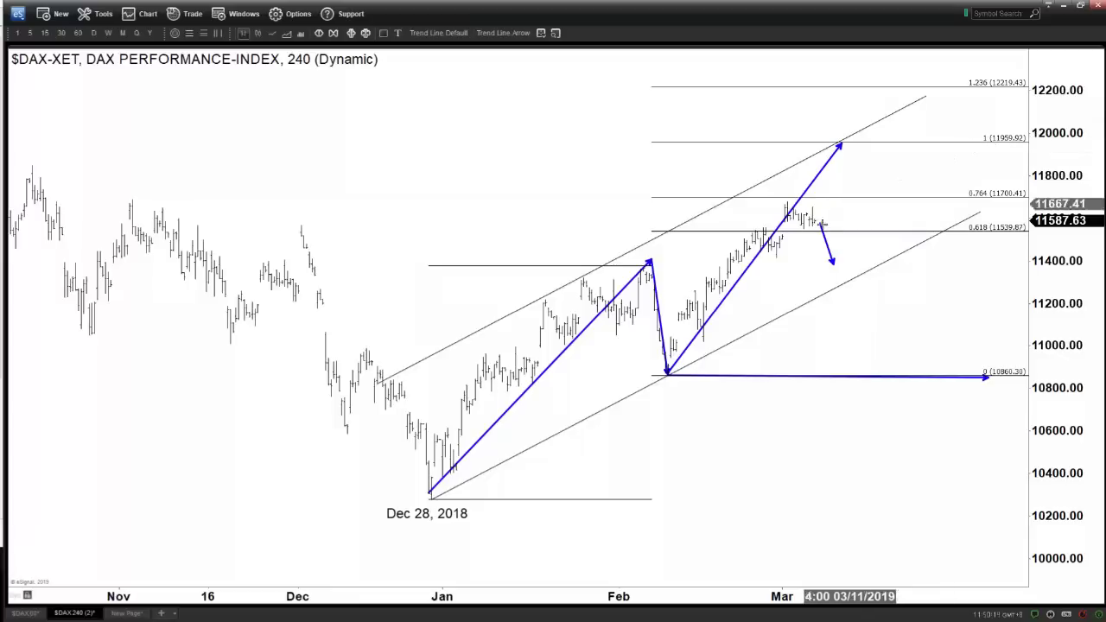
{"action": "right_click", "coordinate": [826, 245]}
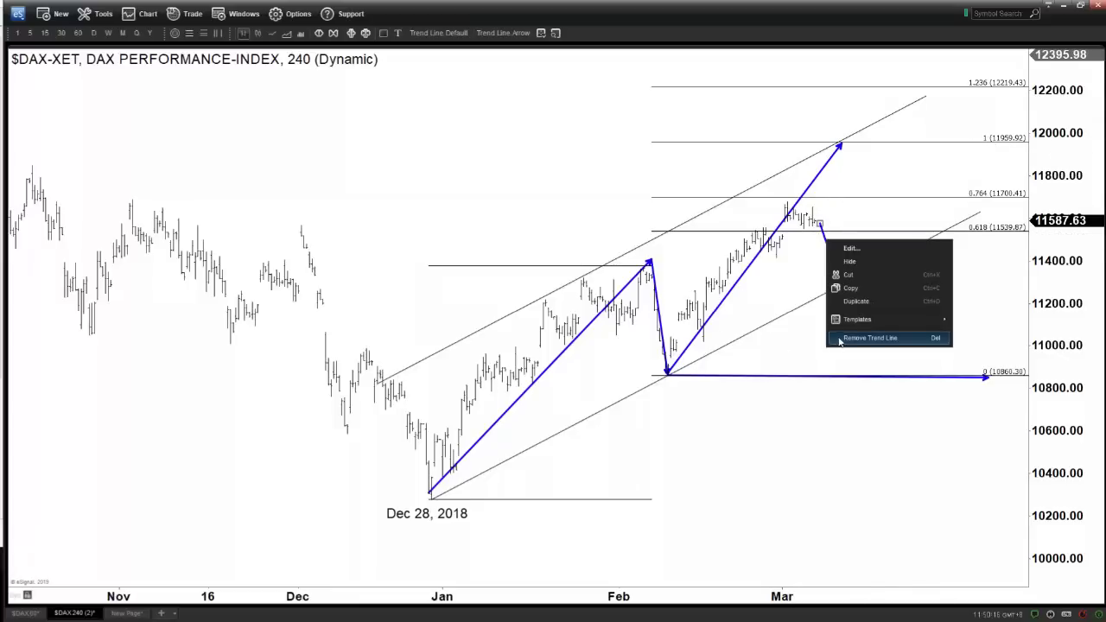
{"action": "left_click", "coordinate": [870, 338]}
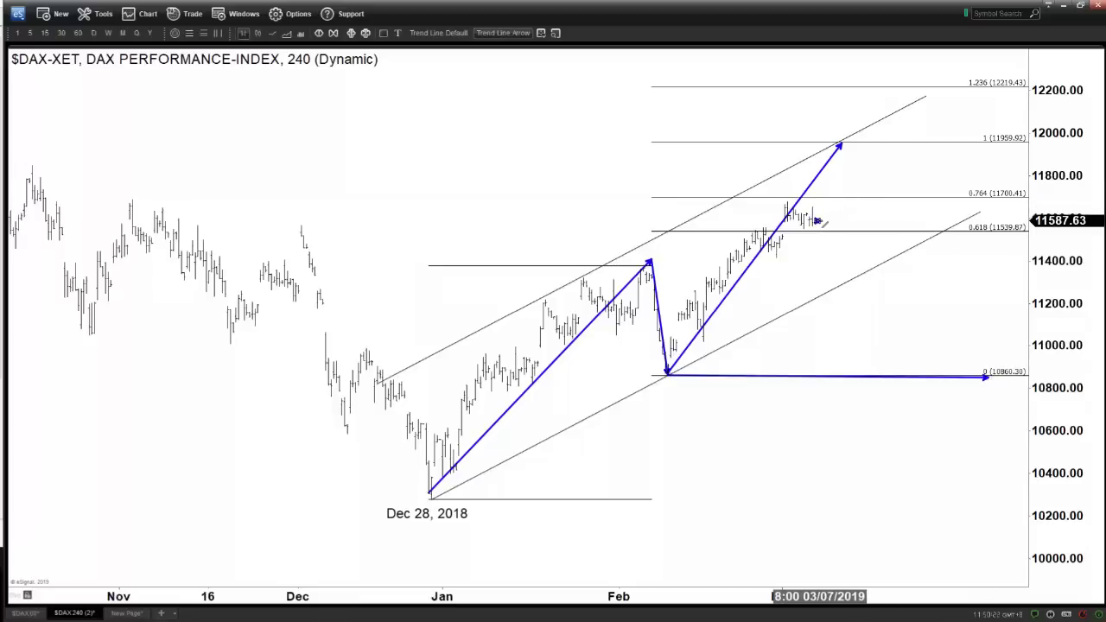
Draw a decline arrow from the latest bar to about 11200, and remove the February–March rally arrow, horizontal arrow and Fibonacci levels
{"action": "left_click_drag", "start_coordinate": [825, 223], "coordinate": [843, 301]}
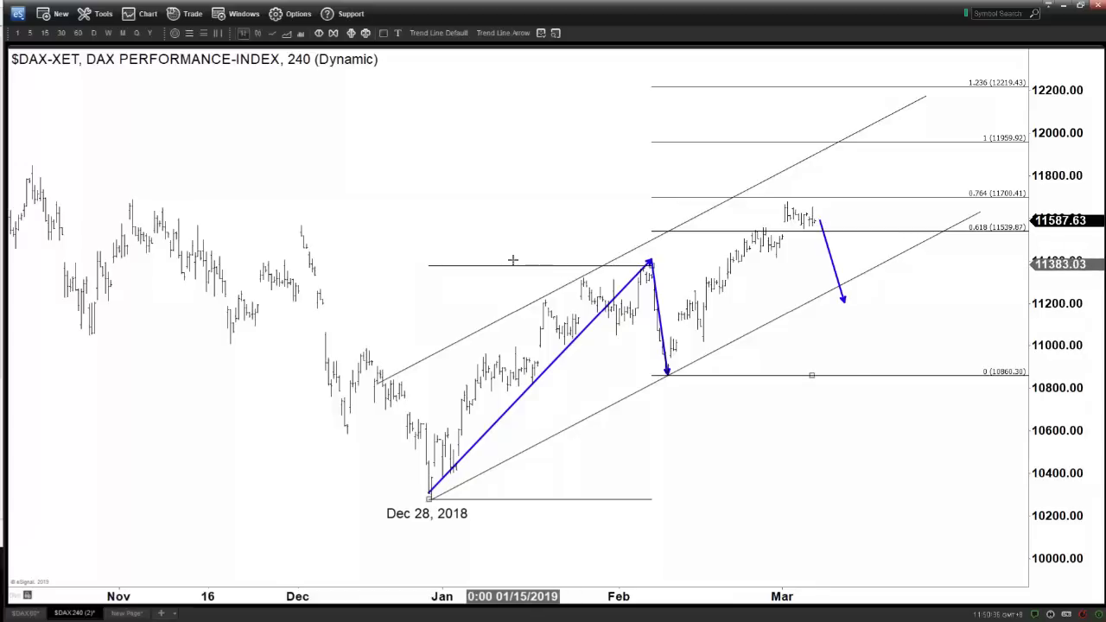
{"action": "key", "text": "Delete"}
Sketch a rally arrow from the lower channel line to about 12038 at the upper channel line, and remove it
{"action": "left_click", "coordinate": [506, 33]}
{"action": "left_click_drag", "start_coordinate": [845, 283], "coordinate": [879, 125]}
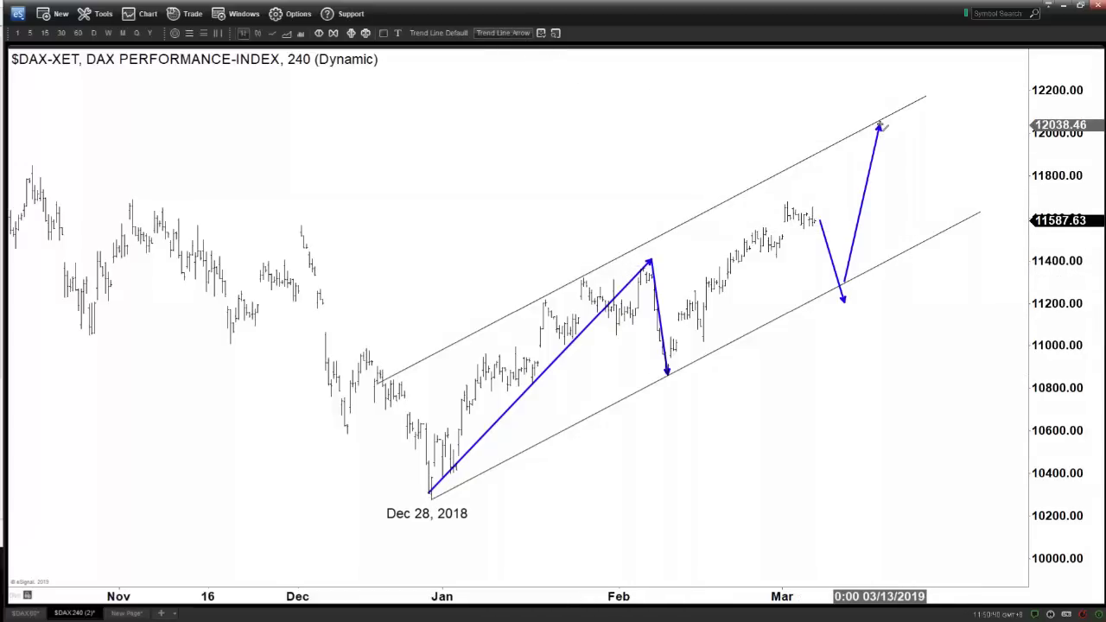
{"action": "key", "text": "Delete"}
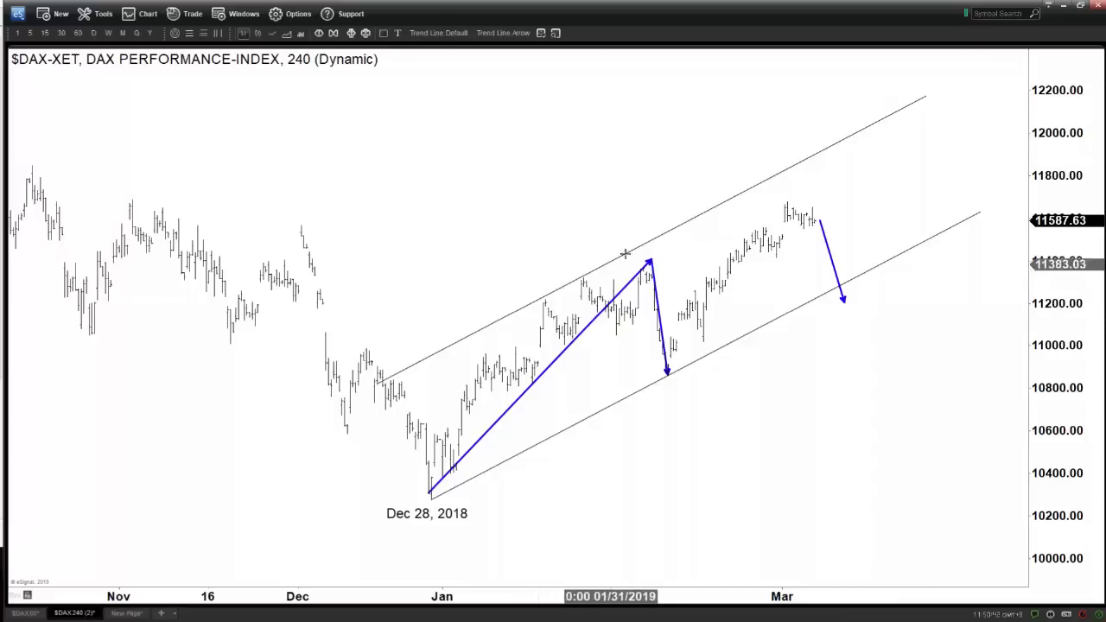
Remove the February decline arrow and extend the rising arrow from the Dec 28, 2018 low to the March high
{"action": "key", "text": "Delete"}
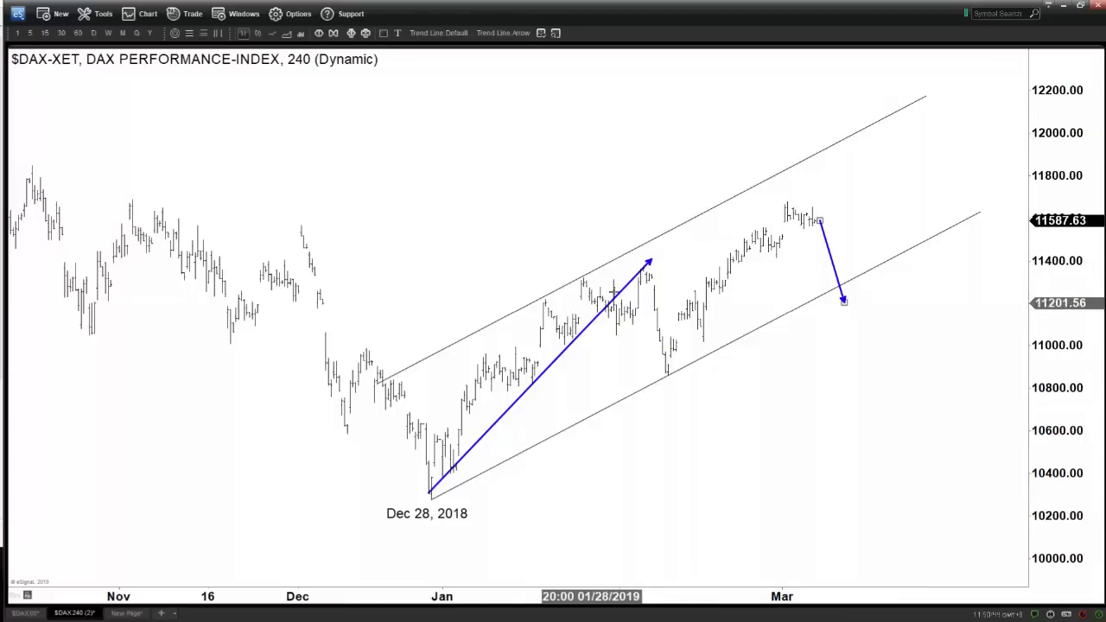
{"action": "left_click_drag", "start_coordinate": [650, 260], "coordinate": [791, 201]}
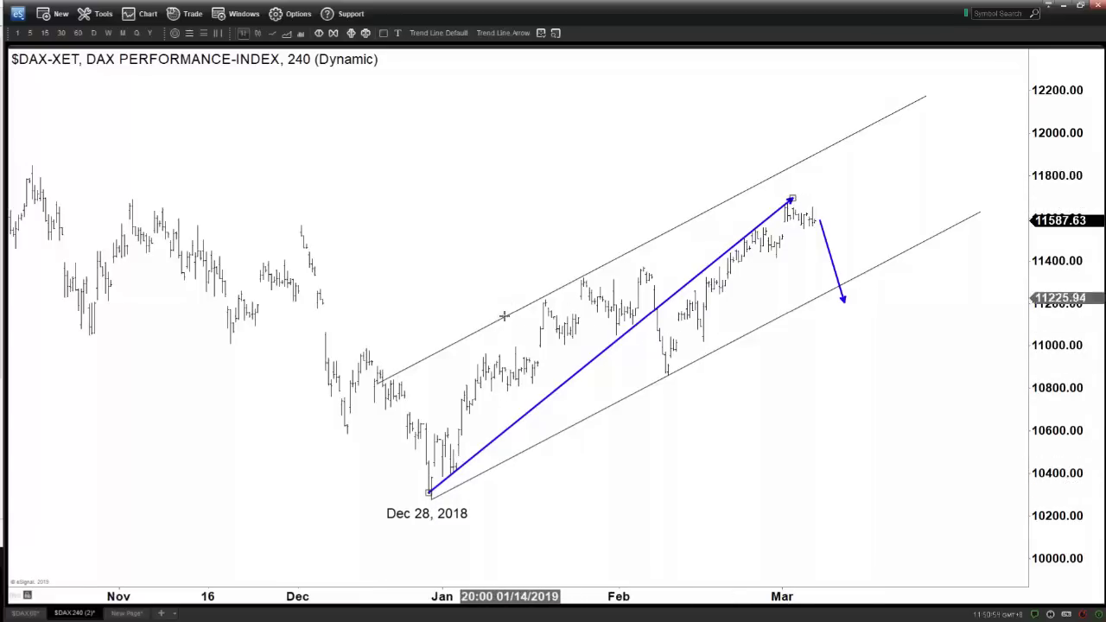
Label the late-January peak A, the February low B and the March high C on the 240-minute chart
{"action": "left_click_drag", "start_coordinate": [414, 512], "coordinate": [572, 263]}
{"action": "type", "text": "A"}
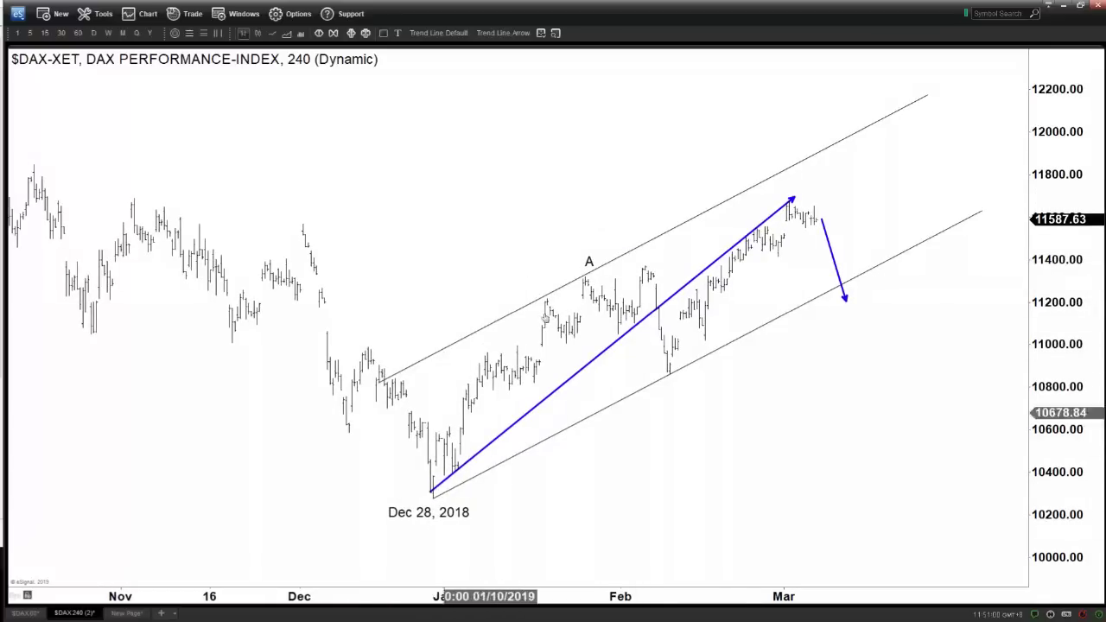
{"action": "left_click_drag", "start_coordinate": [587, 255], "coordinate": [651, 259]}
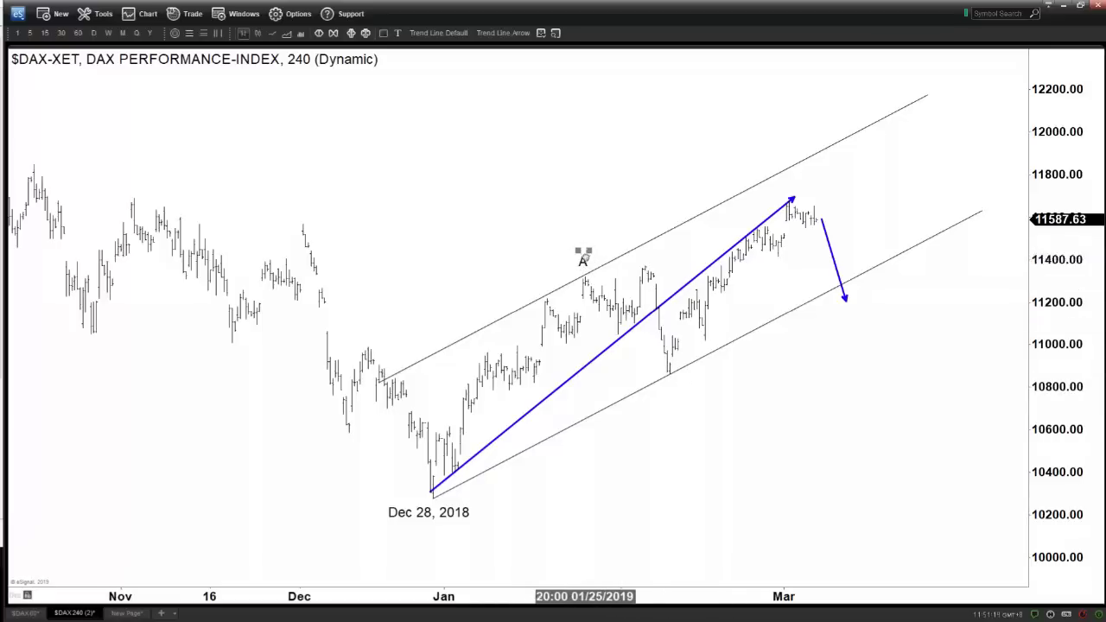
{"action": "left_click_drag", "start_coordinate": [585, 256], "coordinate": [668, 377]}
{"action": "double_click", "coordinate": [671, 380]}
{"action": "type", "text": "B"}
{"action": "left_click", "coordinate": [711, 383]}
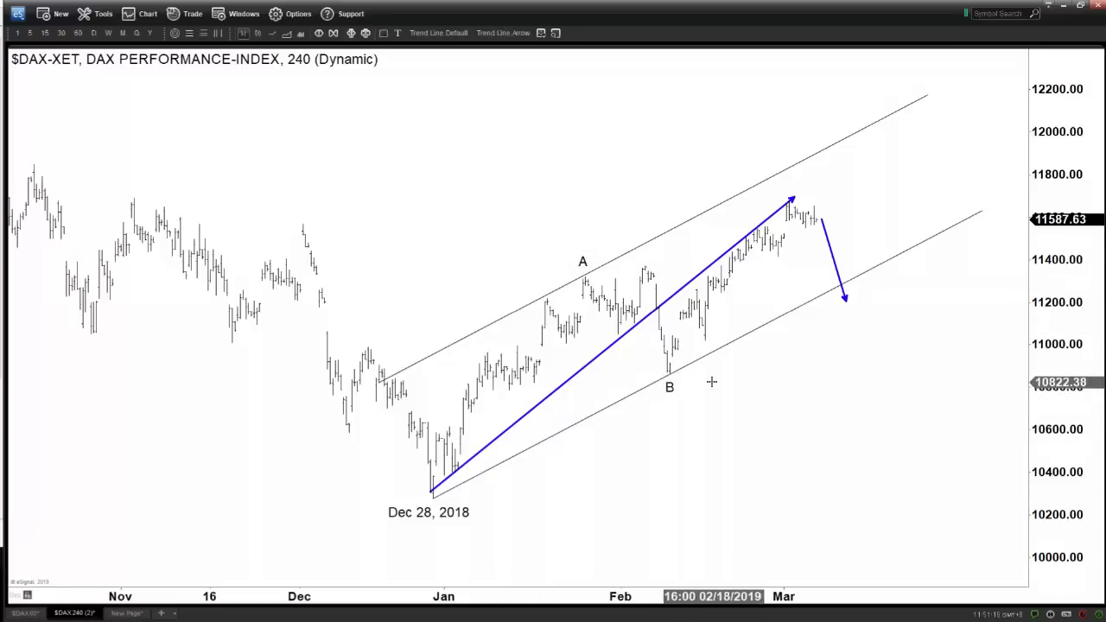
{"action": "left_click_drag", "start_coordinate": [669, 390], "coordinate": [788, 186]}
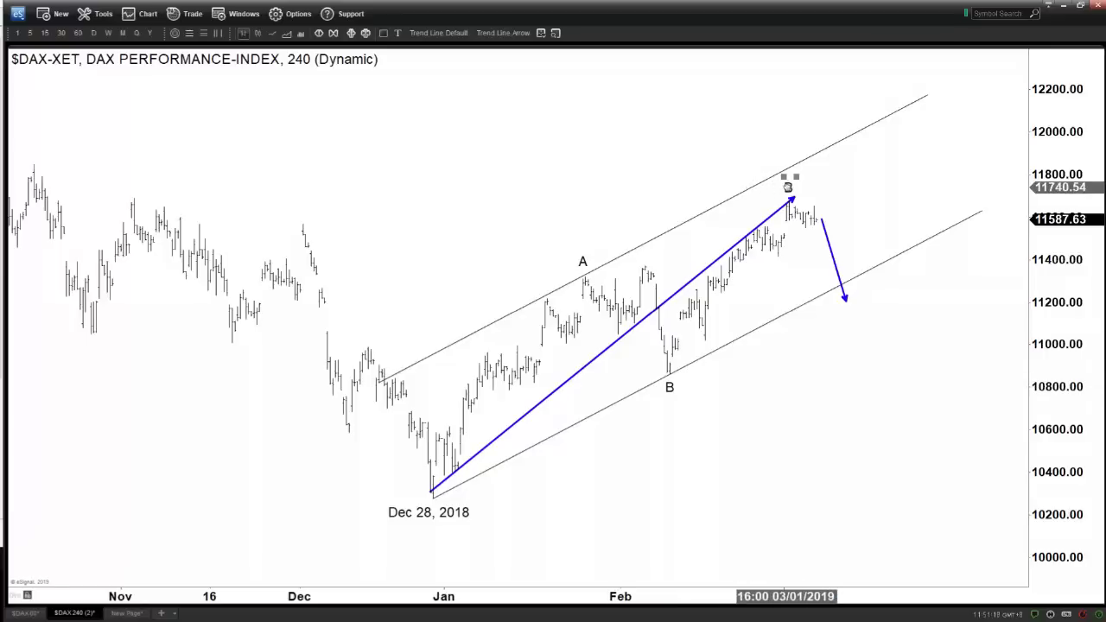
{"action": "type", "text": "C"}
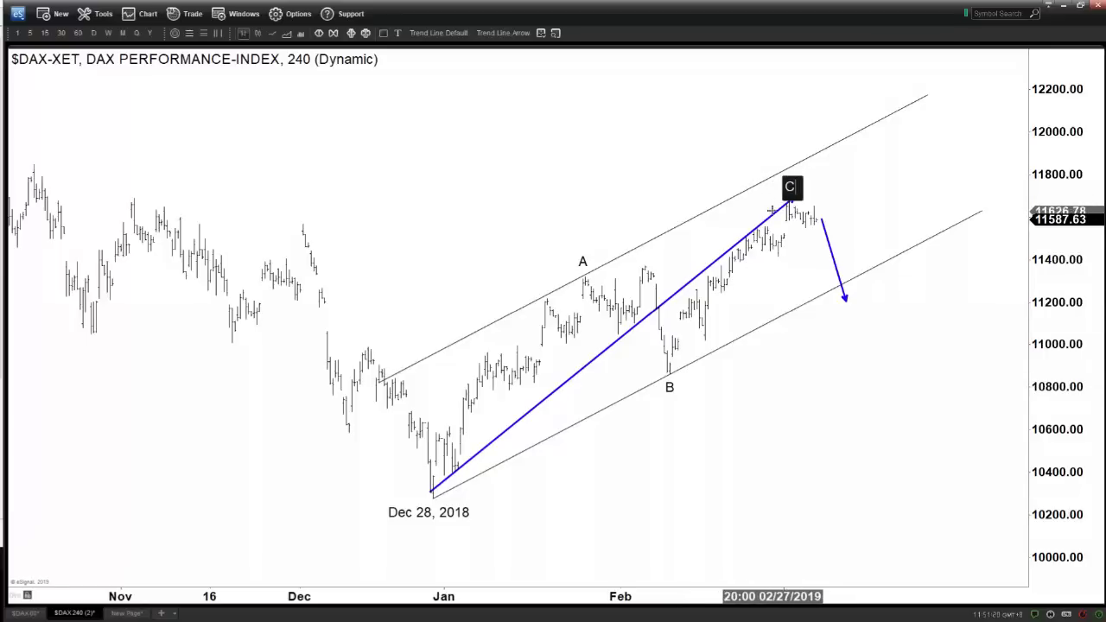
Move the long rising arrow and the short decline arrow into the empty area below the channel
{"action": "left_click_drag", "start_coordinate": [777, 218], "coordinate": [903, 339]}
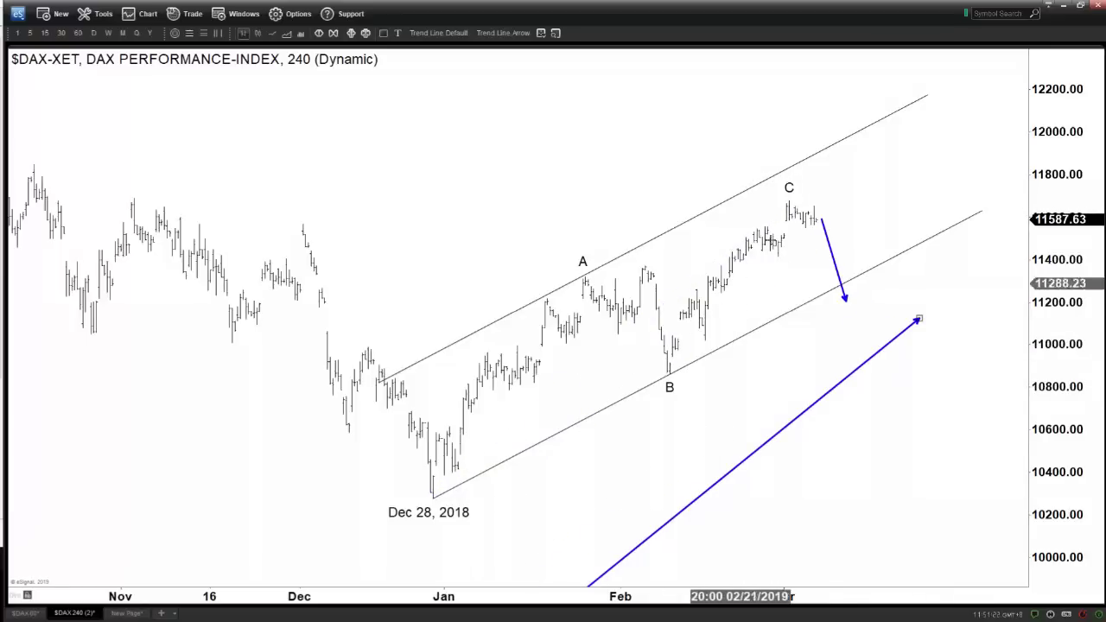
{"action": "left_click_drag", "start_coordinate": [832, 257], "coordinate": [860, 376]}
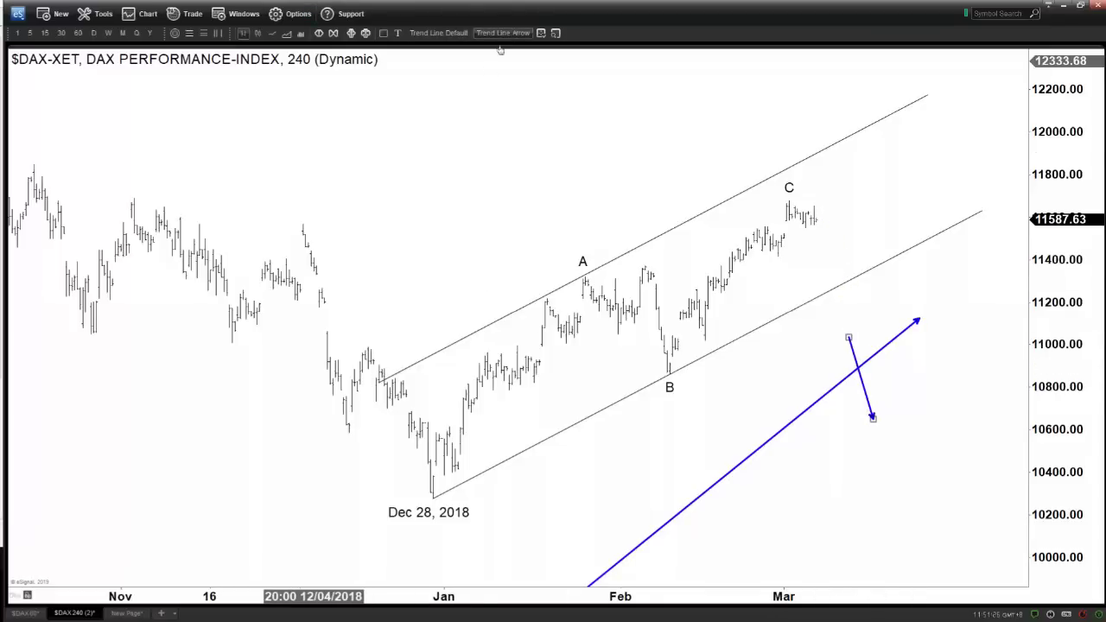
Draw a rising arrow from the Dec 28, 2018 low to C, and sketch and remove a decline arrow to about 11158
{"action": "mouse_move", "coordinate": [430, 495]}
{"action": "left_mouse_down"}
{"action": "mouse_move", "coordinate": [792, 200]}
{"action": "mouse_move", "coordinate": [870, 563]}
{"action": "mouse_move", "coordinate": [837, 307]}
{"action": "left_mouse_up"}
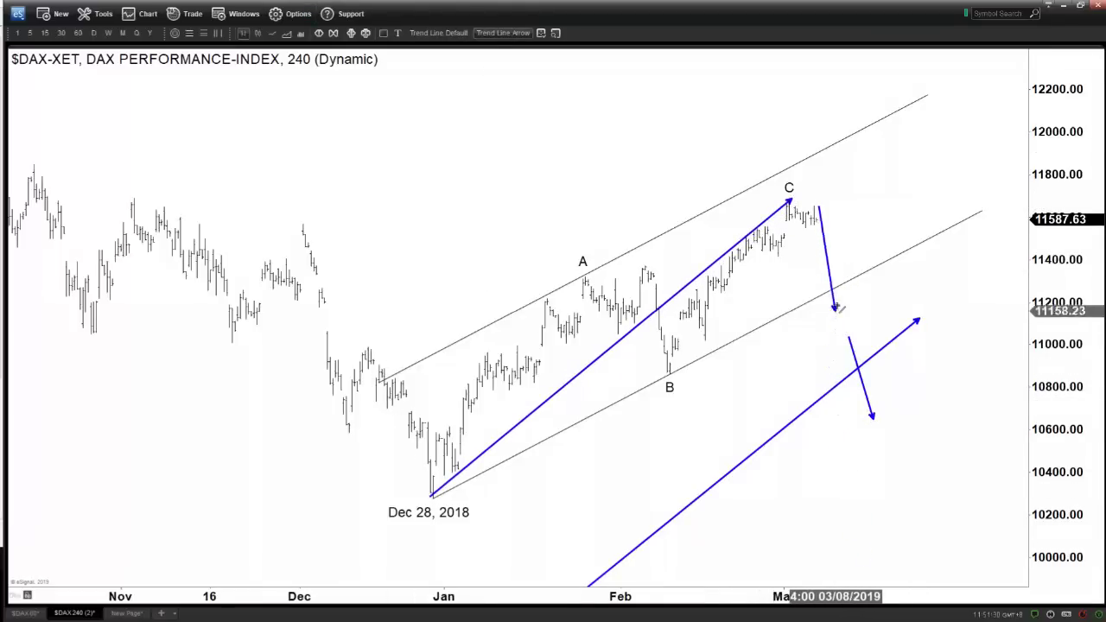
{"action": "key", "text": "Delete"}
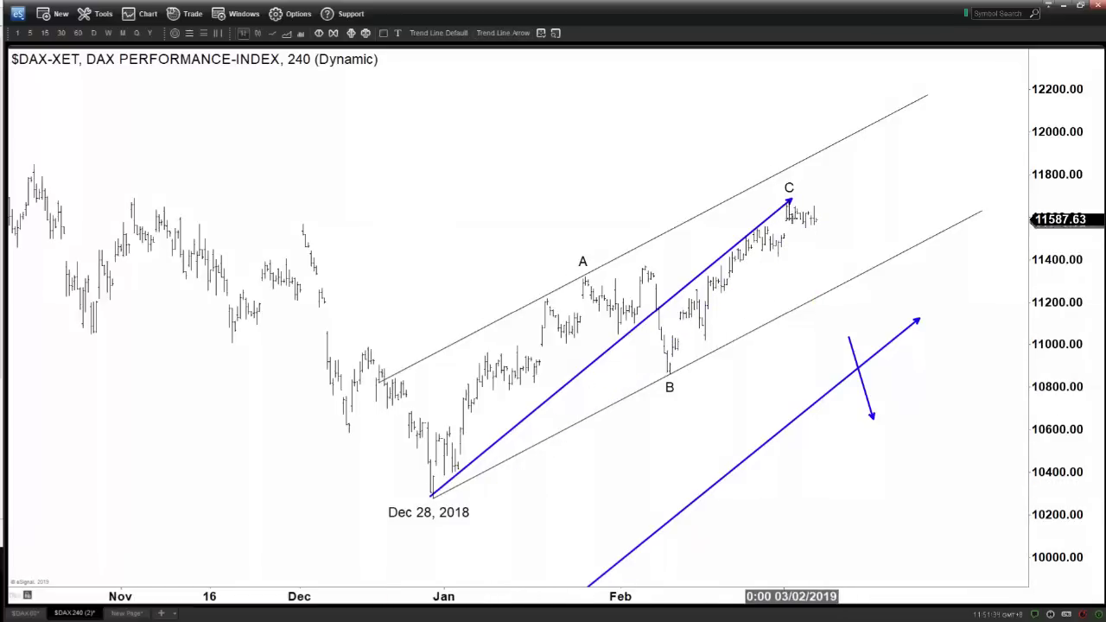
Remove the short decline arrow and the long rising arrow from the empty area below the channel
{"action": "right_click", "coordinate": [854, 353]}
{"action": "left_click", "coordinate": [877, 452]}
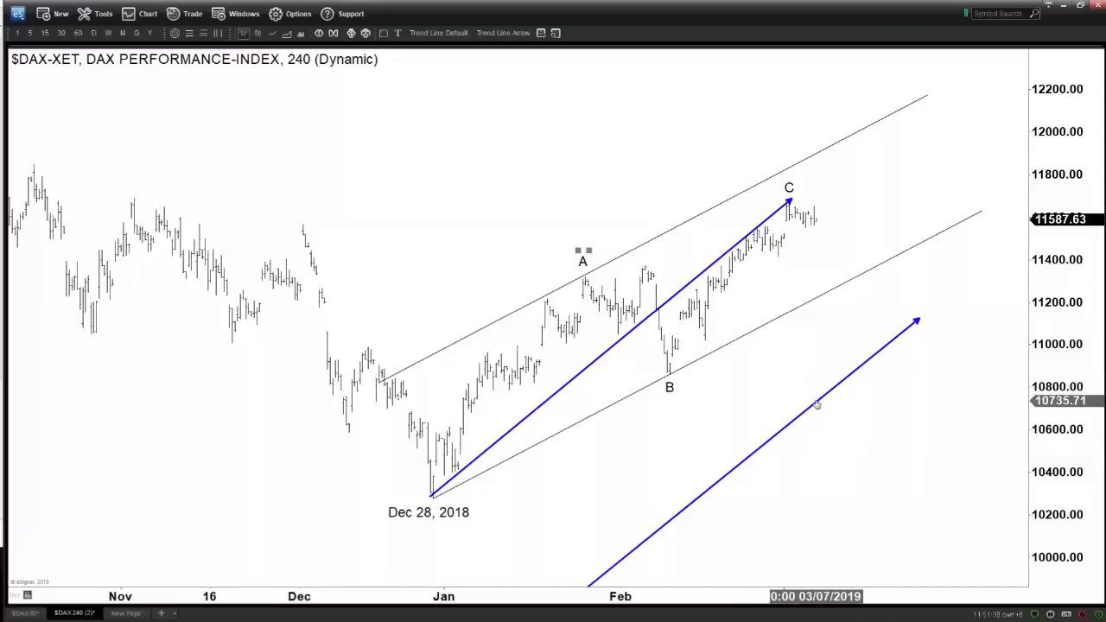
{"action": "right_click", "coordinate": [817, 405]}
{"action": "left_click", "coordinate": [860, 500]}
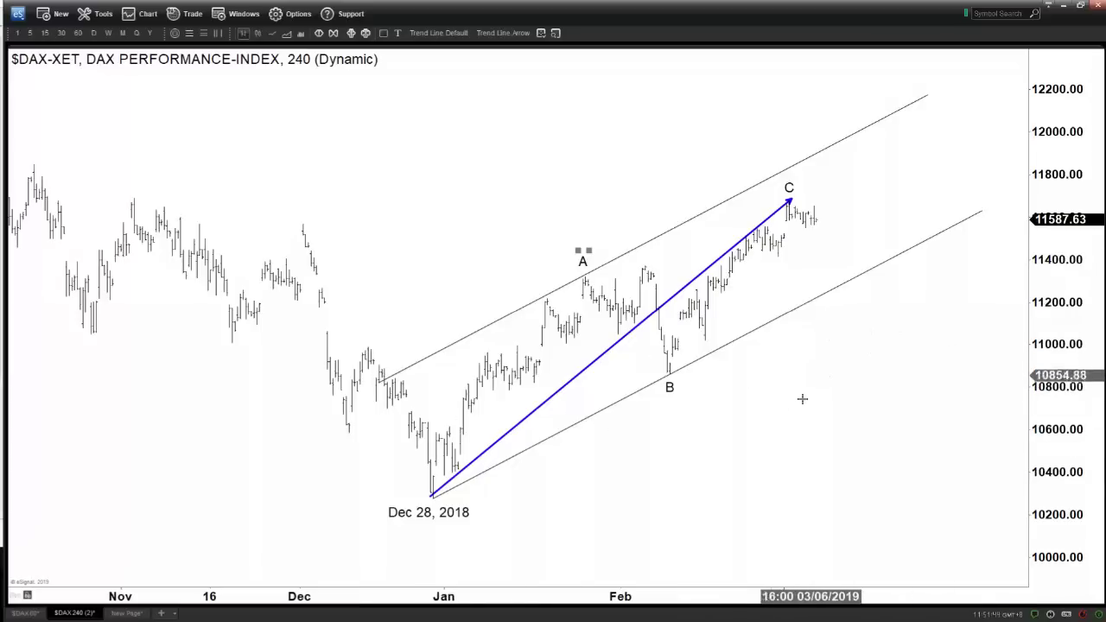
On the Russell 2000 futures chart, draw a rising arrow from the December low to the late-February high and a decline arrow to about 1524
{"action": "left_click", "coordinate": [127, 612]}
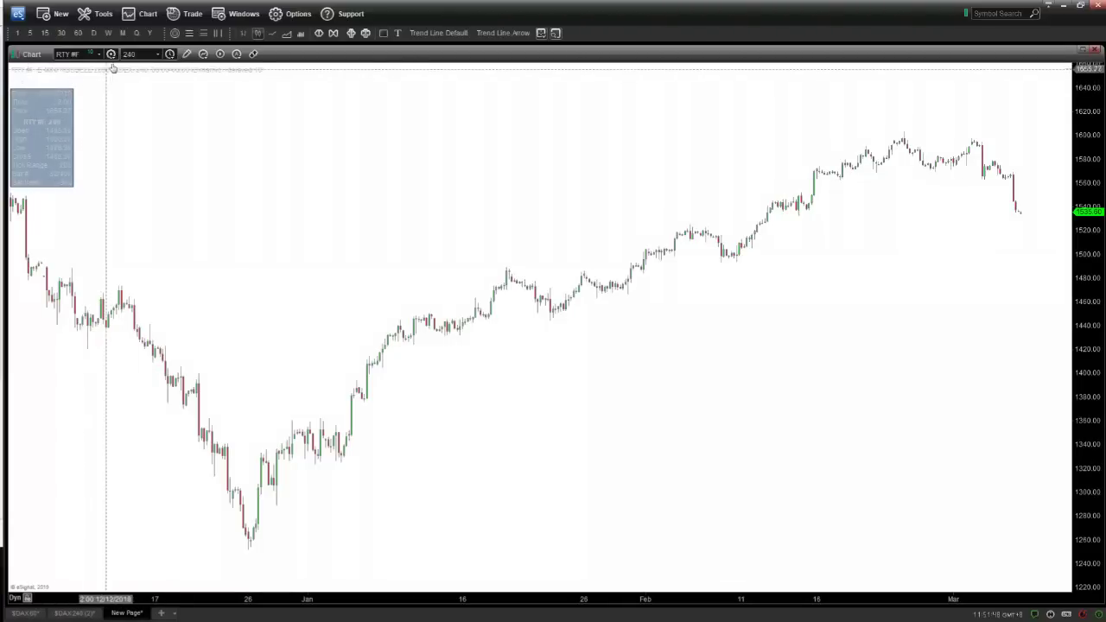
{"action": "left_click", "coordinate": [509, 33]}
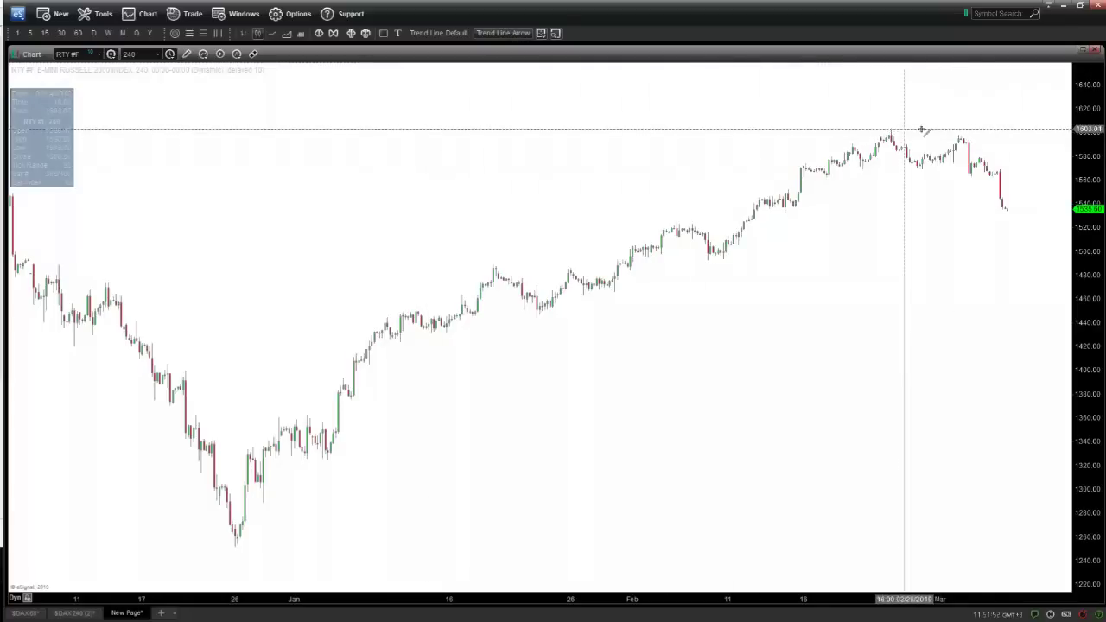
{"action": "left_click_drag", "start_coordinate": [967, 132], "coordinate": [1010, 217]}
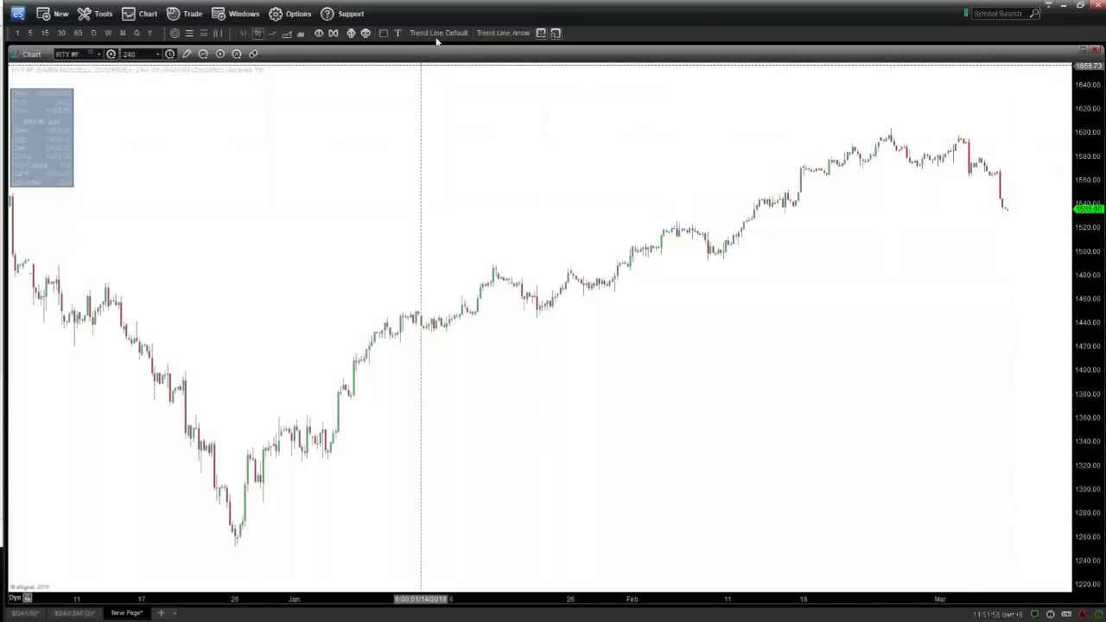
{"action": "left_click", "coordinate": [501, 33]}
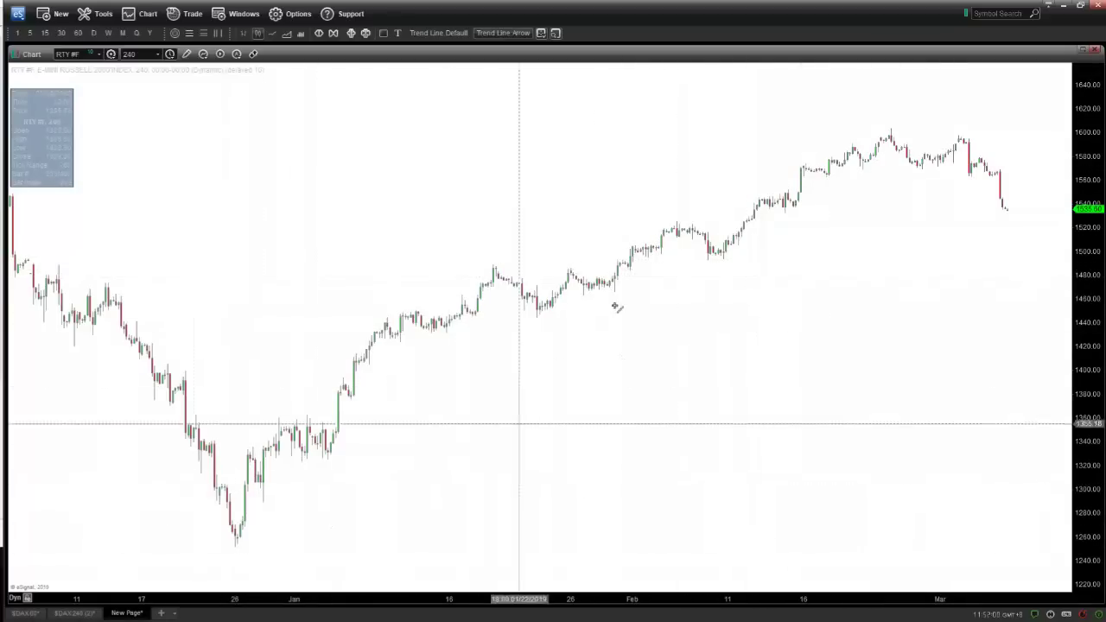
{"action": "mouse_move", "coordinate": [235, 540]}
{"action": "left_mouse_down"}
{"action": "mouse_move", "coordinate": [348, 479]}
{"action": "mouse_move", "coordinate": [824, 136]}
{"action": "mouse_move", "coordinate": [904, 124]}
{"action": "mouse_move", "coordinate": [1003, 223]}
{"action": "left_mouse_up"}
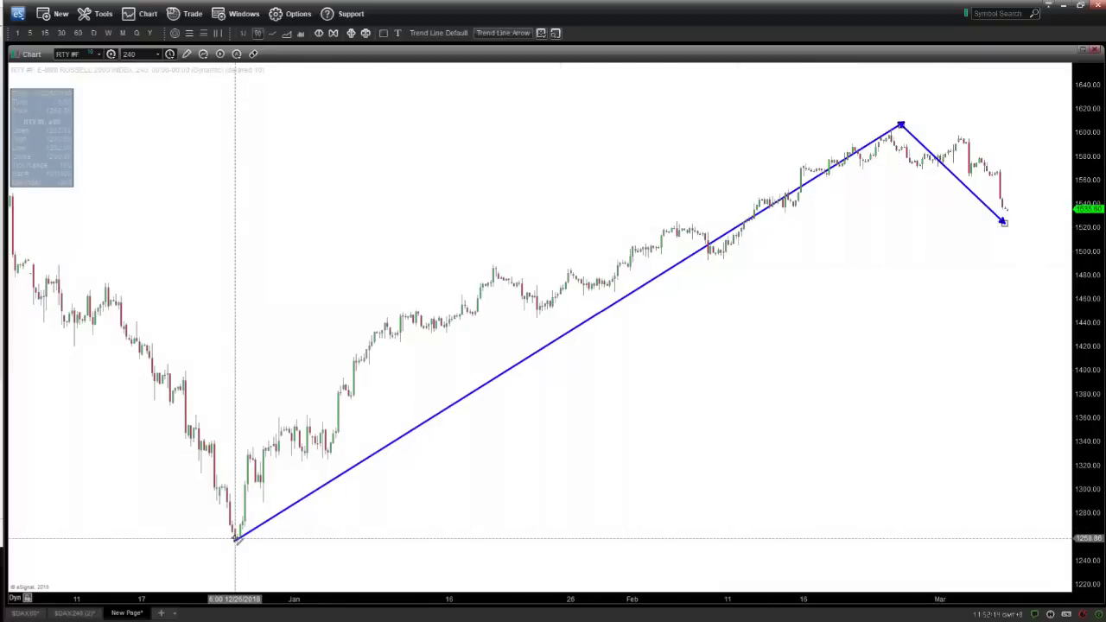
Add the text label "Dec 2018" beneath the December low on the Russell 2000 chart
{"action": "left_click", "coordinate": [397, 33]}
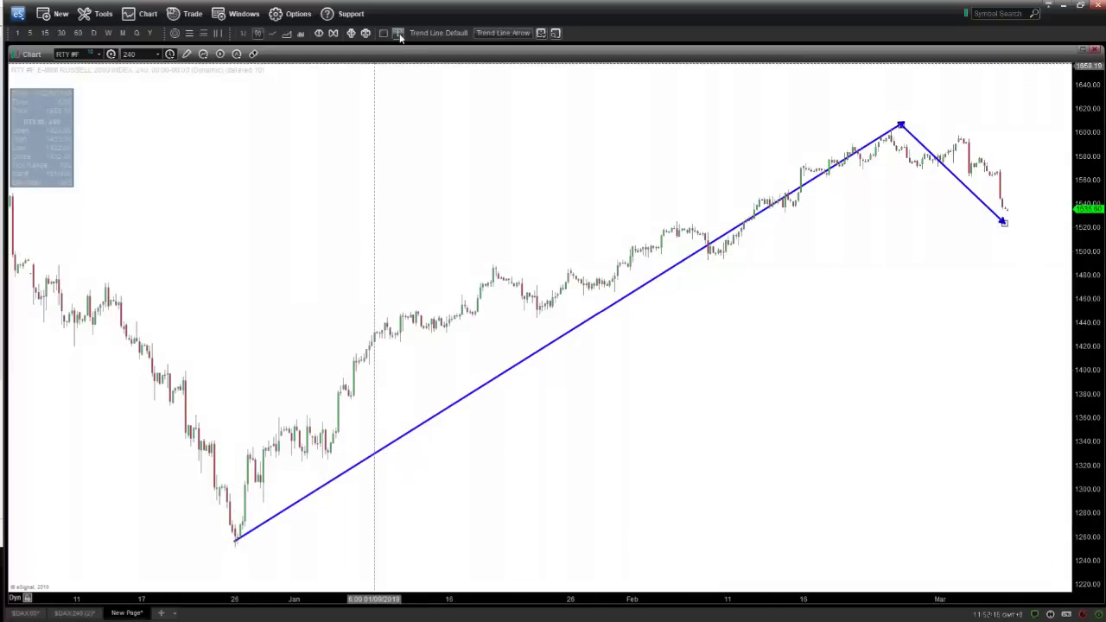
{"action": "left_click", "coordinate": [219, 552]}
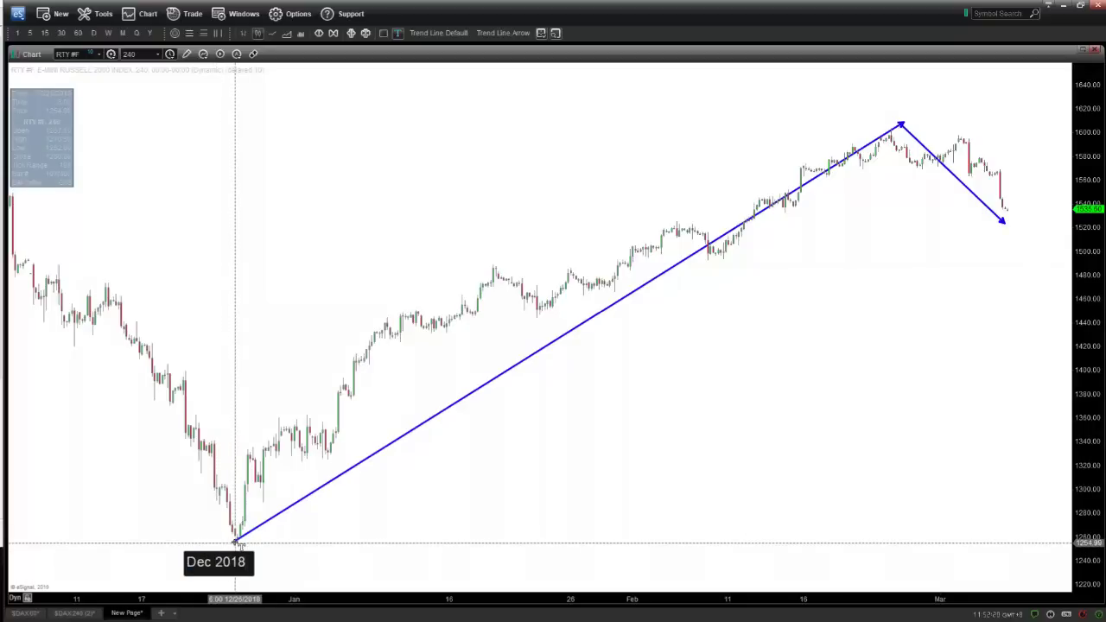
{"action": "key", "text": "Return"}
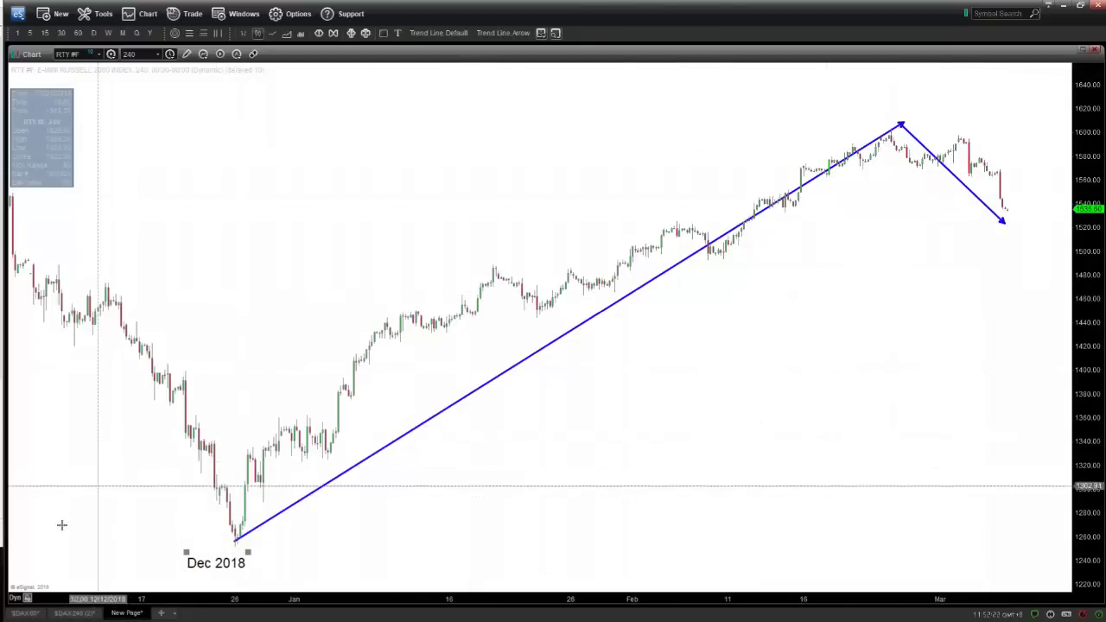
Compare the rally from the December low on the DAX 240-minute chart with the one on the Russell 2000 chart
{"action": "left_click", "coordinate": [75, 613]}
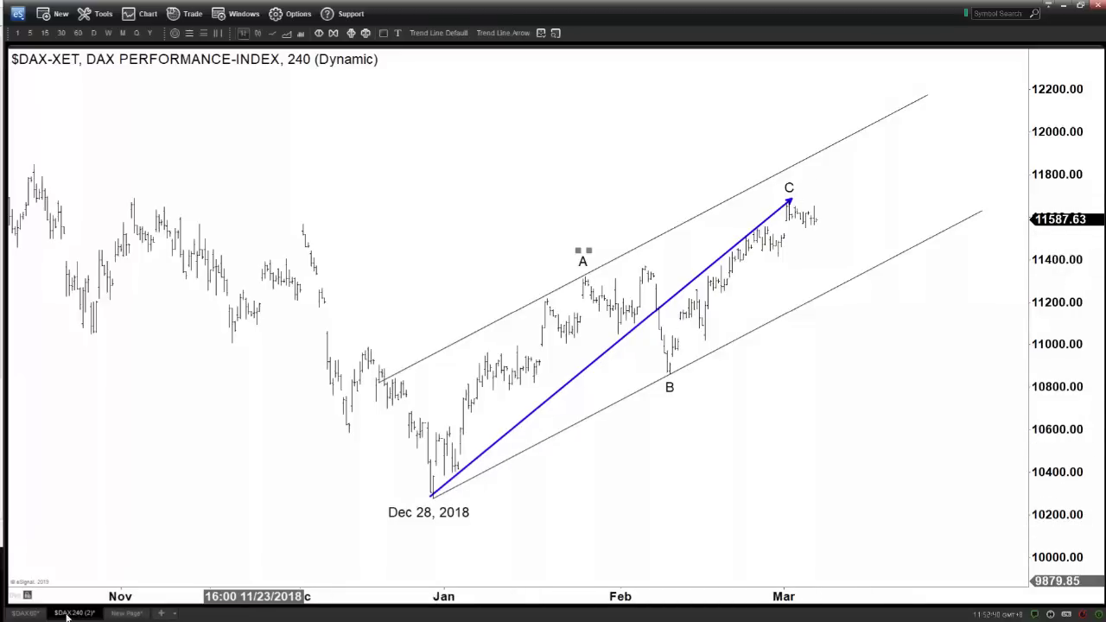
{"action": "left_click", "coordinate": [126, 613]}
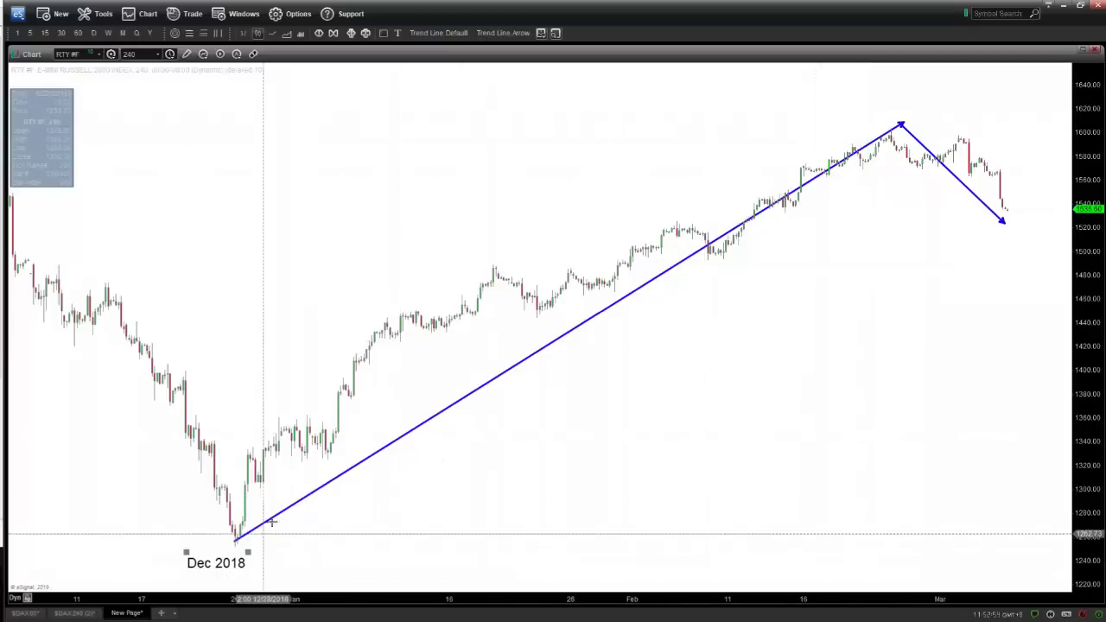
{"action": "left_click_drag", "start_coordinate": [545, 204], "coordinate": [531, 189]}
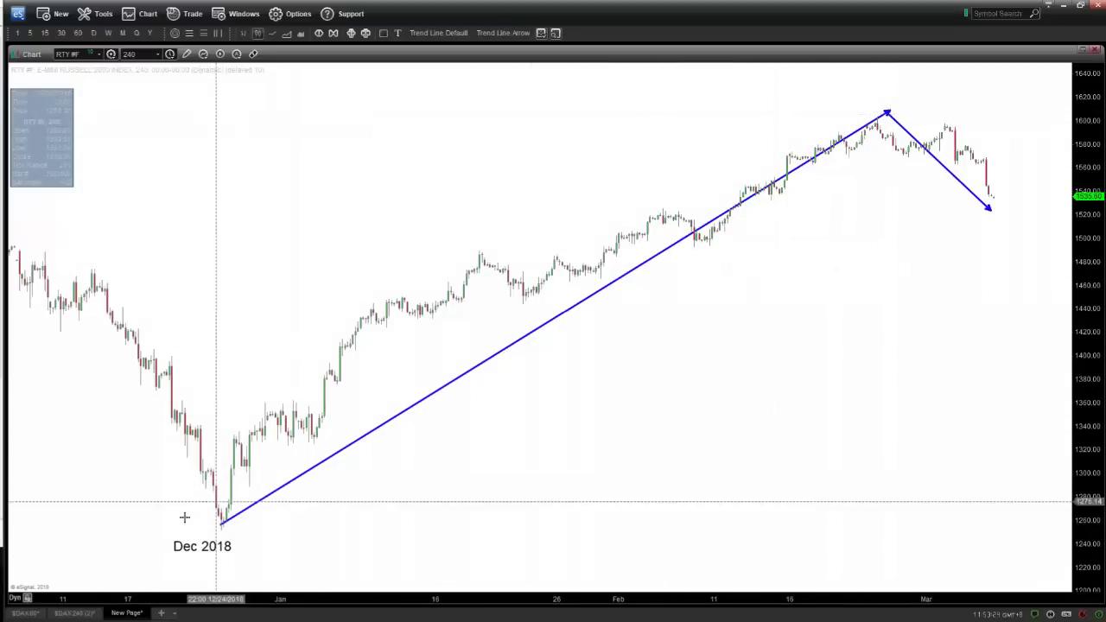
On the DAX 240-minute chart, sketch arrows after C falling to about 11100, rebounding to about 11480, falling to about 10700 and rallying to about 12100
{"action": "left_click", "coordinate": [76, 614]}
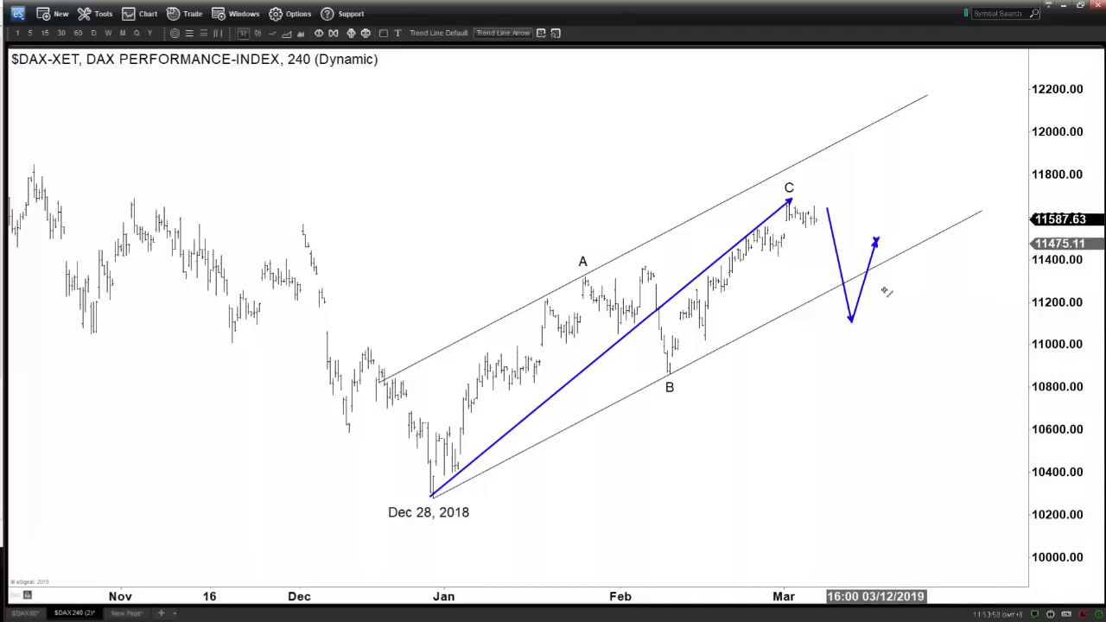
{"action": "left_click_drag", "start_coordinate": [912, 407], "coordinate": [966, 113]}
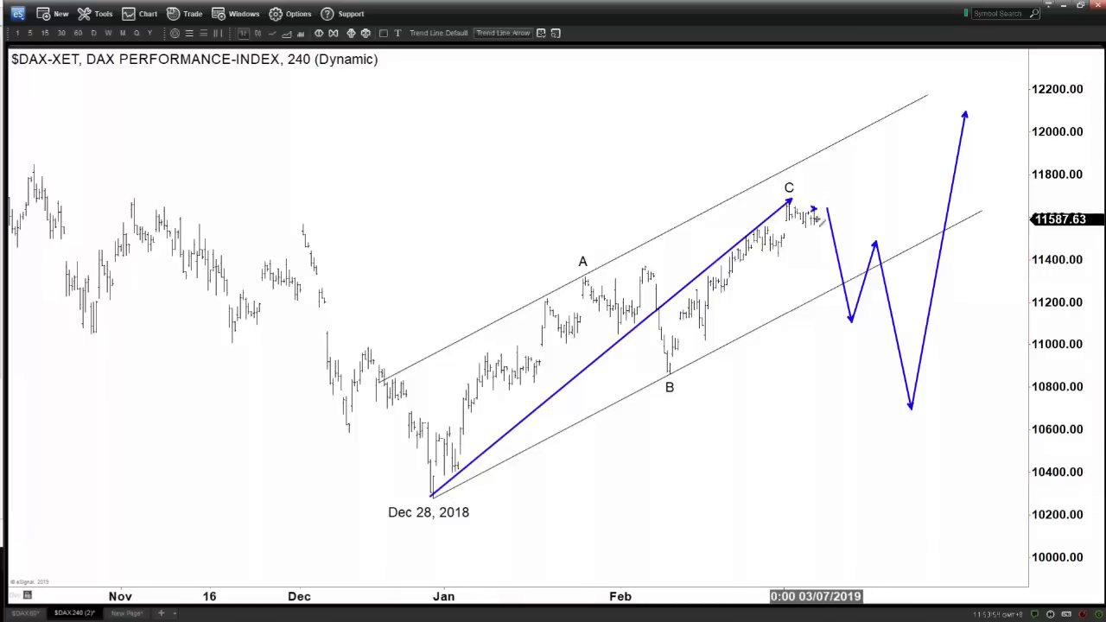
{"action": "key", "text": "Escape"}
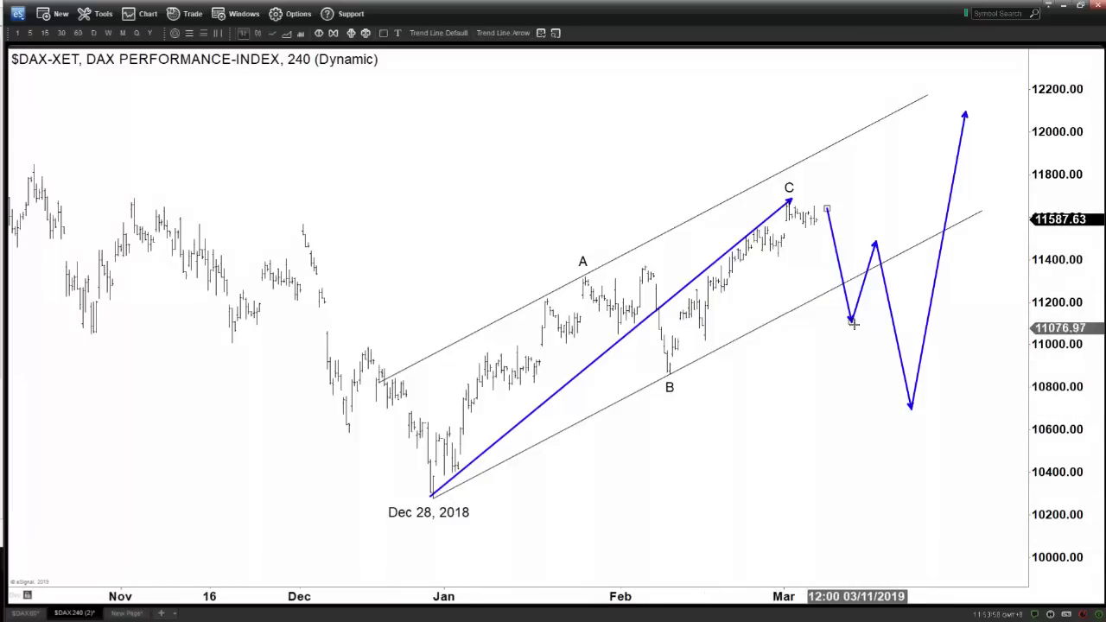
Shorten the first decline arrow to about 11400, redirect the rebound arrow to about 11980, and try label C above its tip
{"action": "left_click_drag", "start_coordinate": [849, 319], "coordinate": [838, 260]}
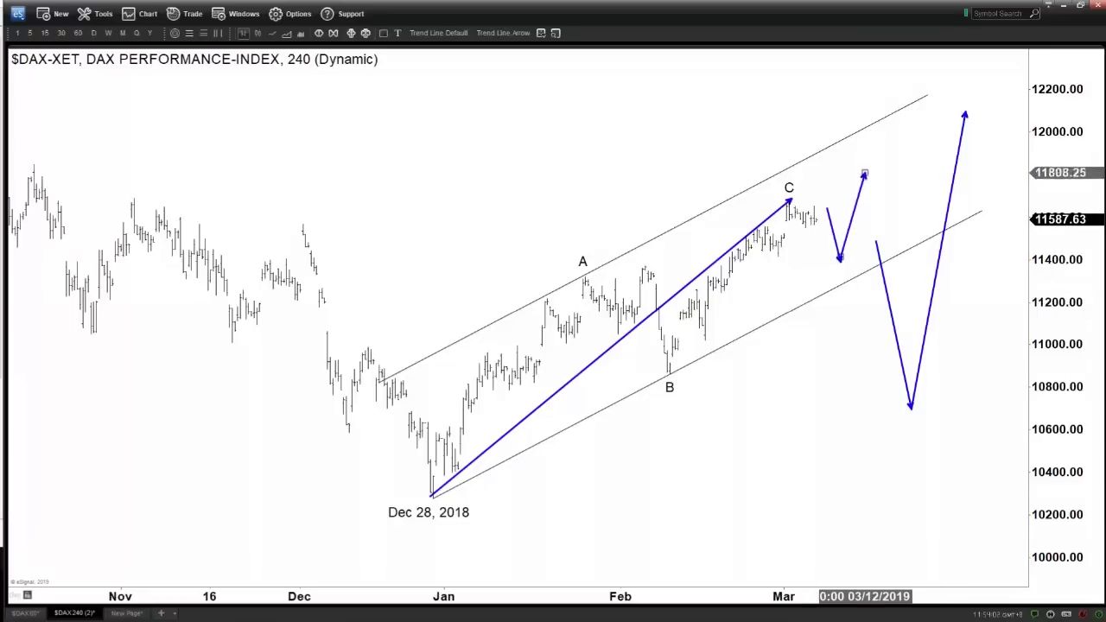
{"action": "left_click_drag", "start_coordinate": [791, 176], "coordinate": [871, 114]}
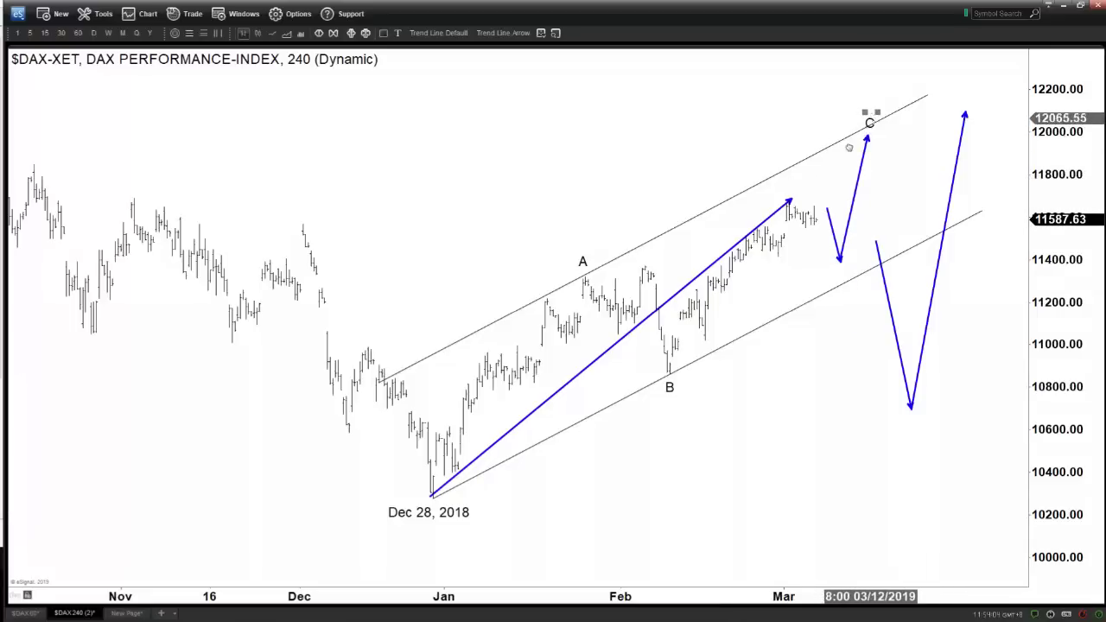
{"action": "key", "text": "ctrl+z"}
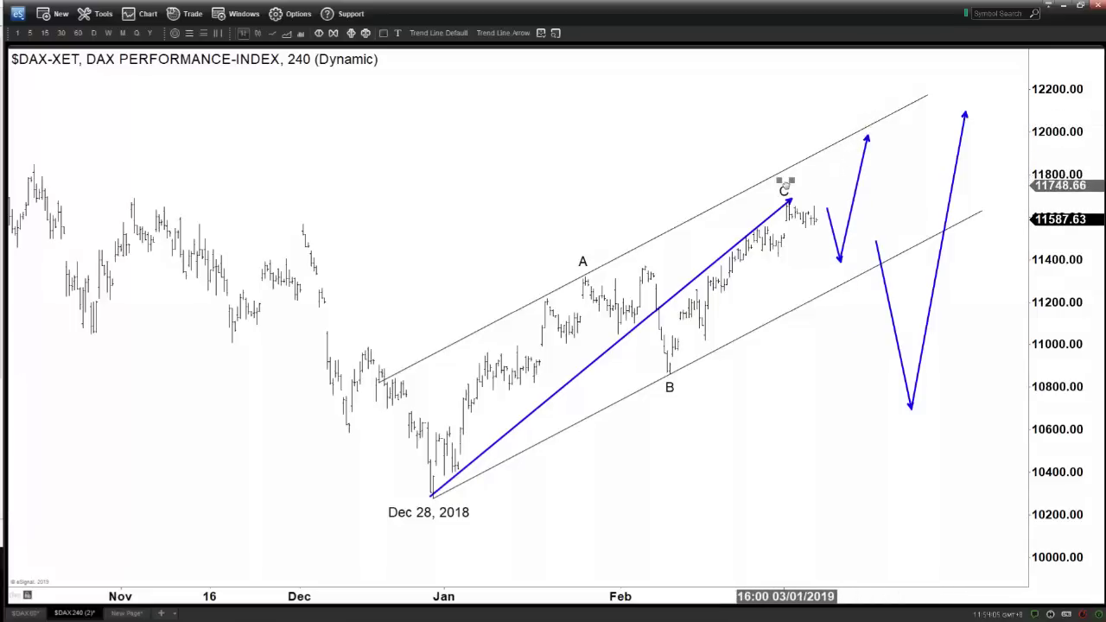
Remove the four projection arrows after C and the long rising arrow from the Dec 28, 2018 low
{"action": "right_click", "coordinate": [861, 175]}
{"action": "left_click", "coordinate": [891, 270]}
{"action": "right_click", "coordinate": [828, 210]}
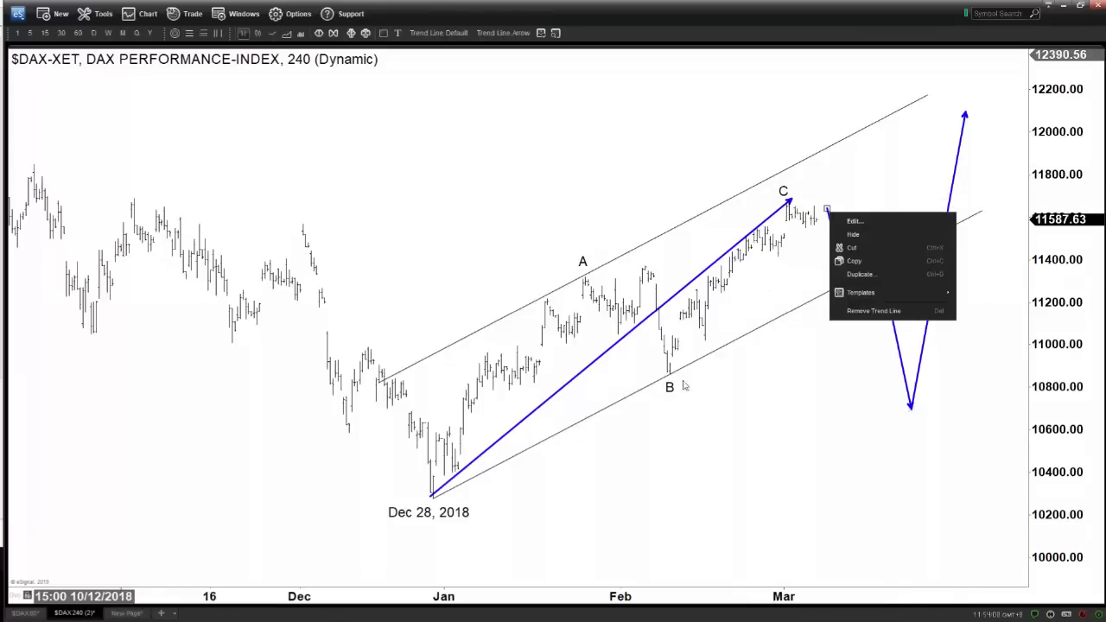
{"action": "left_click", "coordinate": [891, 311]}
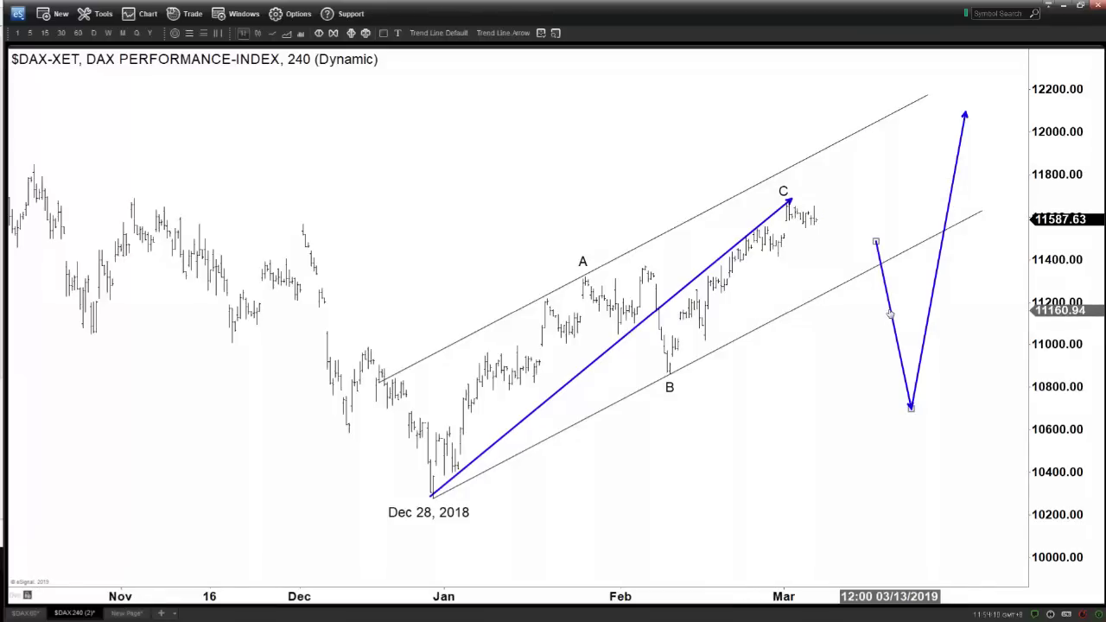
{"action": "right_click", "coordinate": [891, 314]}
{"action": "left_click", "coordinate": [942, 410]}
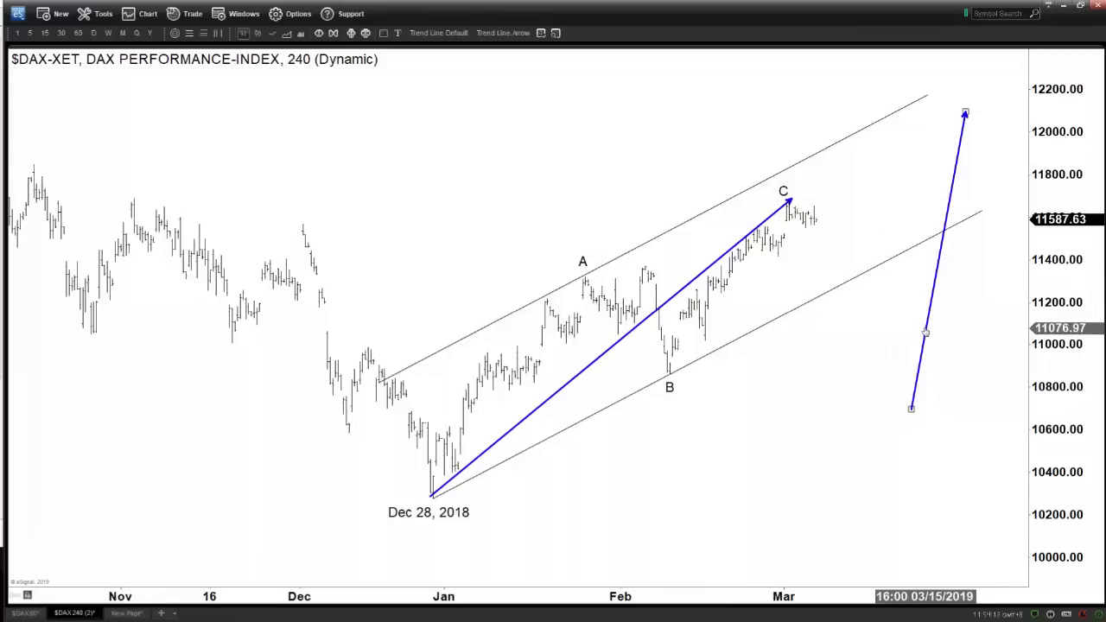
{"action": "right_click", "coordinate": [926, 332]}
{"action": "left_click", "coordinate": [959, 429]}
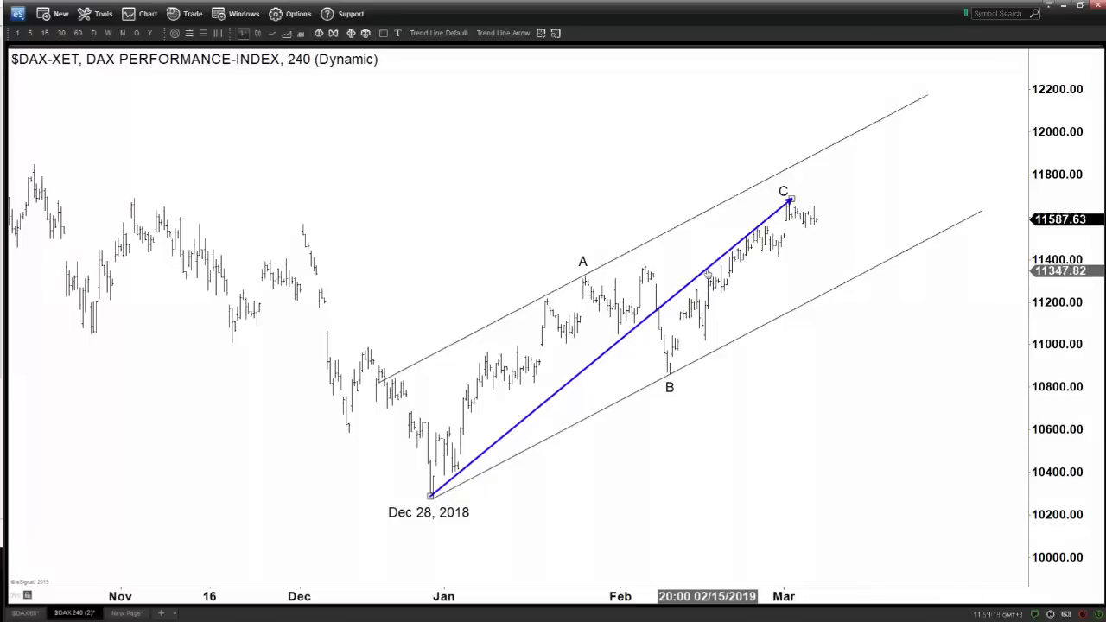
{"action": "right_click", "coordinate": [707, 273]}
{"action": "left_click", "coordinate": [801, 370]}
Remove the C, A and B labels from the DAX 240-minute chart
{"action": "mouse_move", "coordinate": [822, 403]}
{"action": "left_mouse_down"}
{"action": "mouse_move", "coordinate": [850, 396]}
{"action": "mouse_move", "coordinate": [818, 383]}
{"action": "left_mouse_up"}
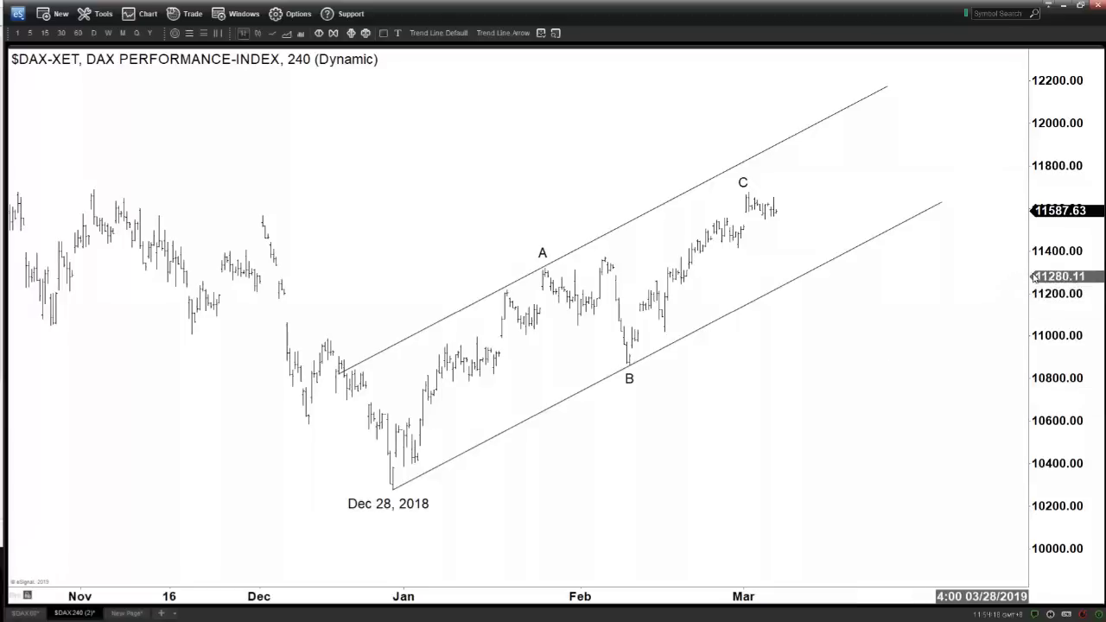
{"action": "left_click_drag", "start_coordinate": [1037, 275], "coordinate": [1037, 286]}
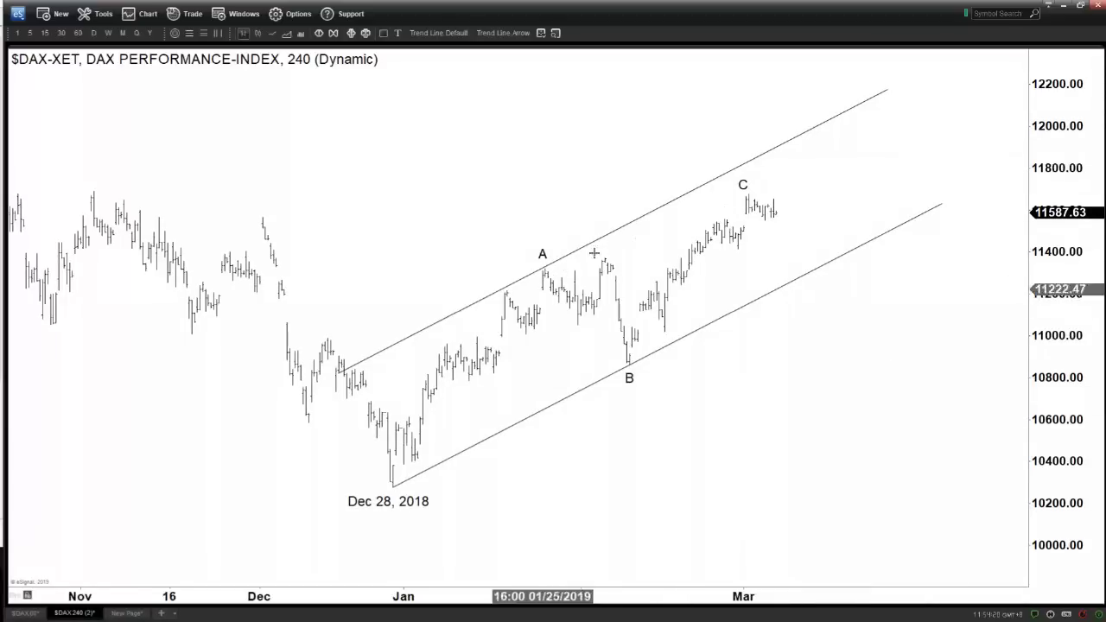
{"action": "right_click", "coordinate": [743, 184]}
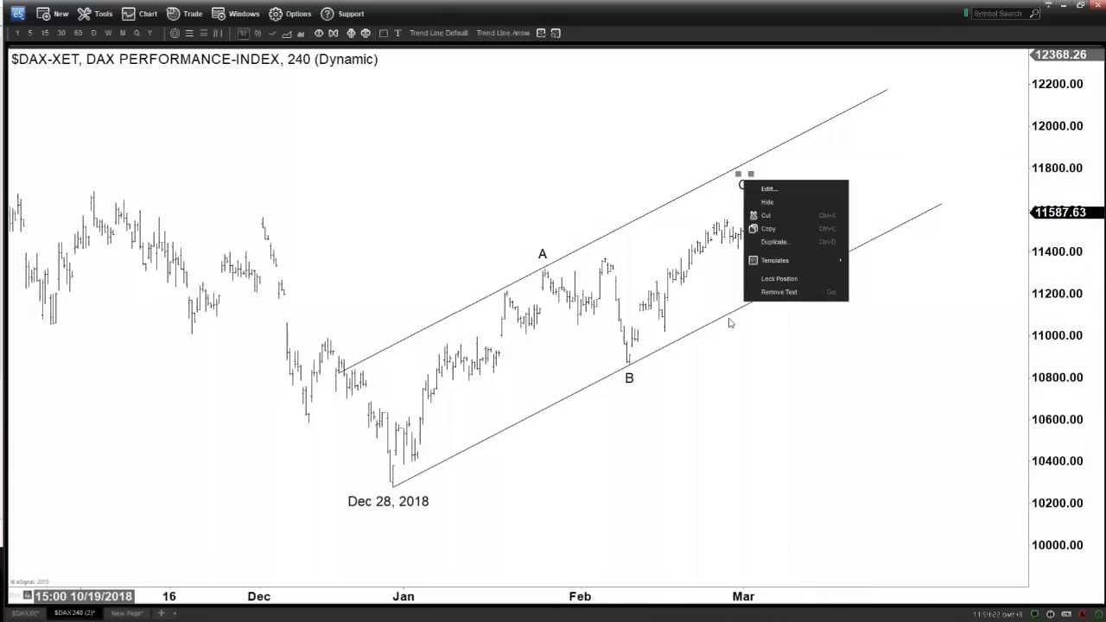
{"action": "left_click", "coordinate": [779, 292]}
{"action": "right_click", "coordinate": [542, 254]}
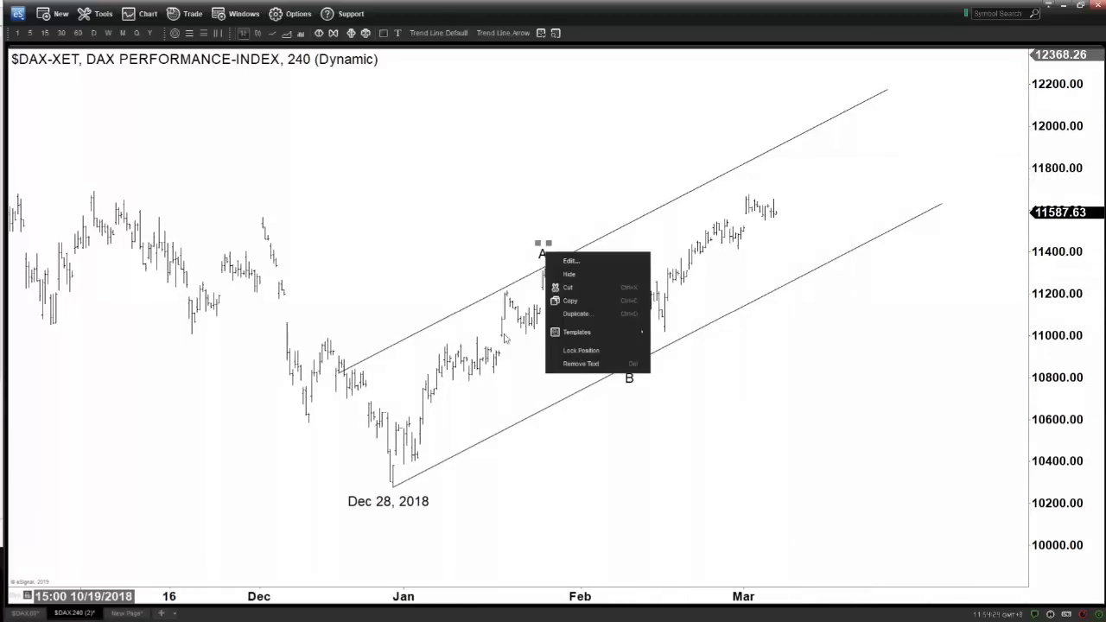
{"action": "left_click", "coordinate": [581, 364]}
{"action": "right_click", "coordinate": [628, 374]}
{"action": "left_click", "coordinate": [656, 484]}
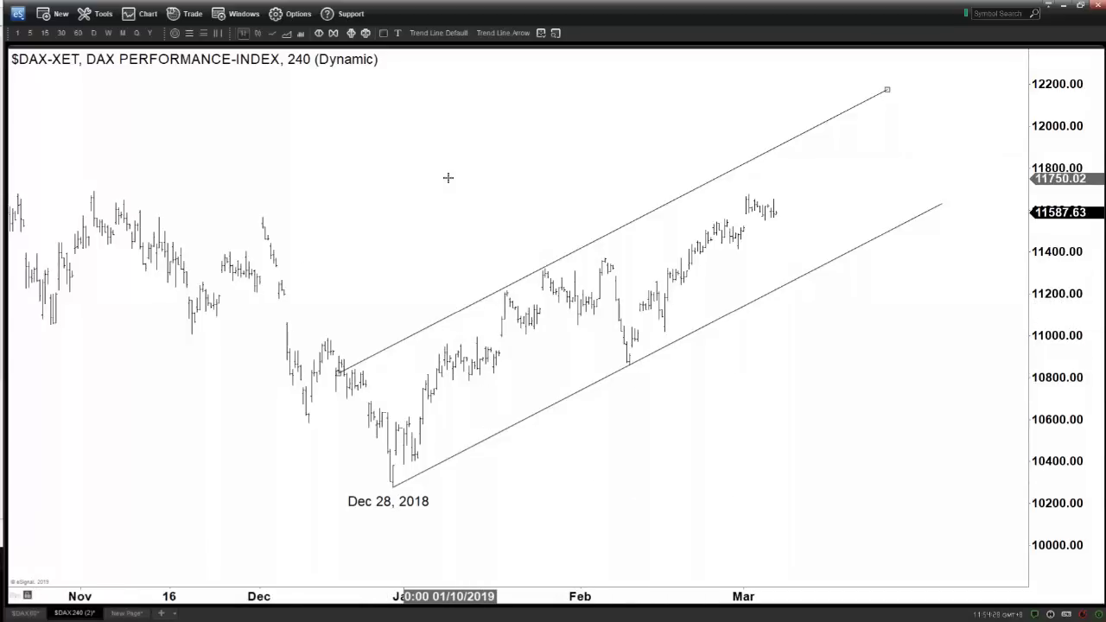